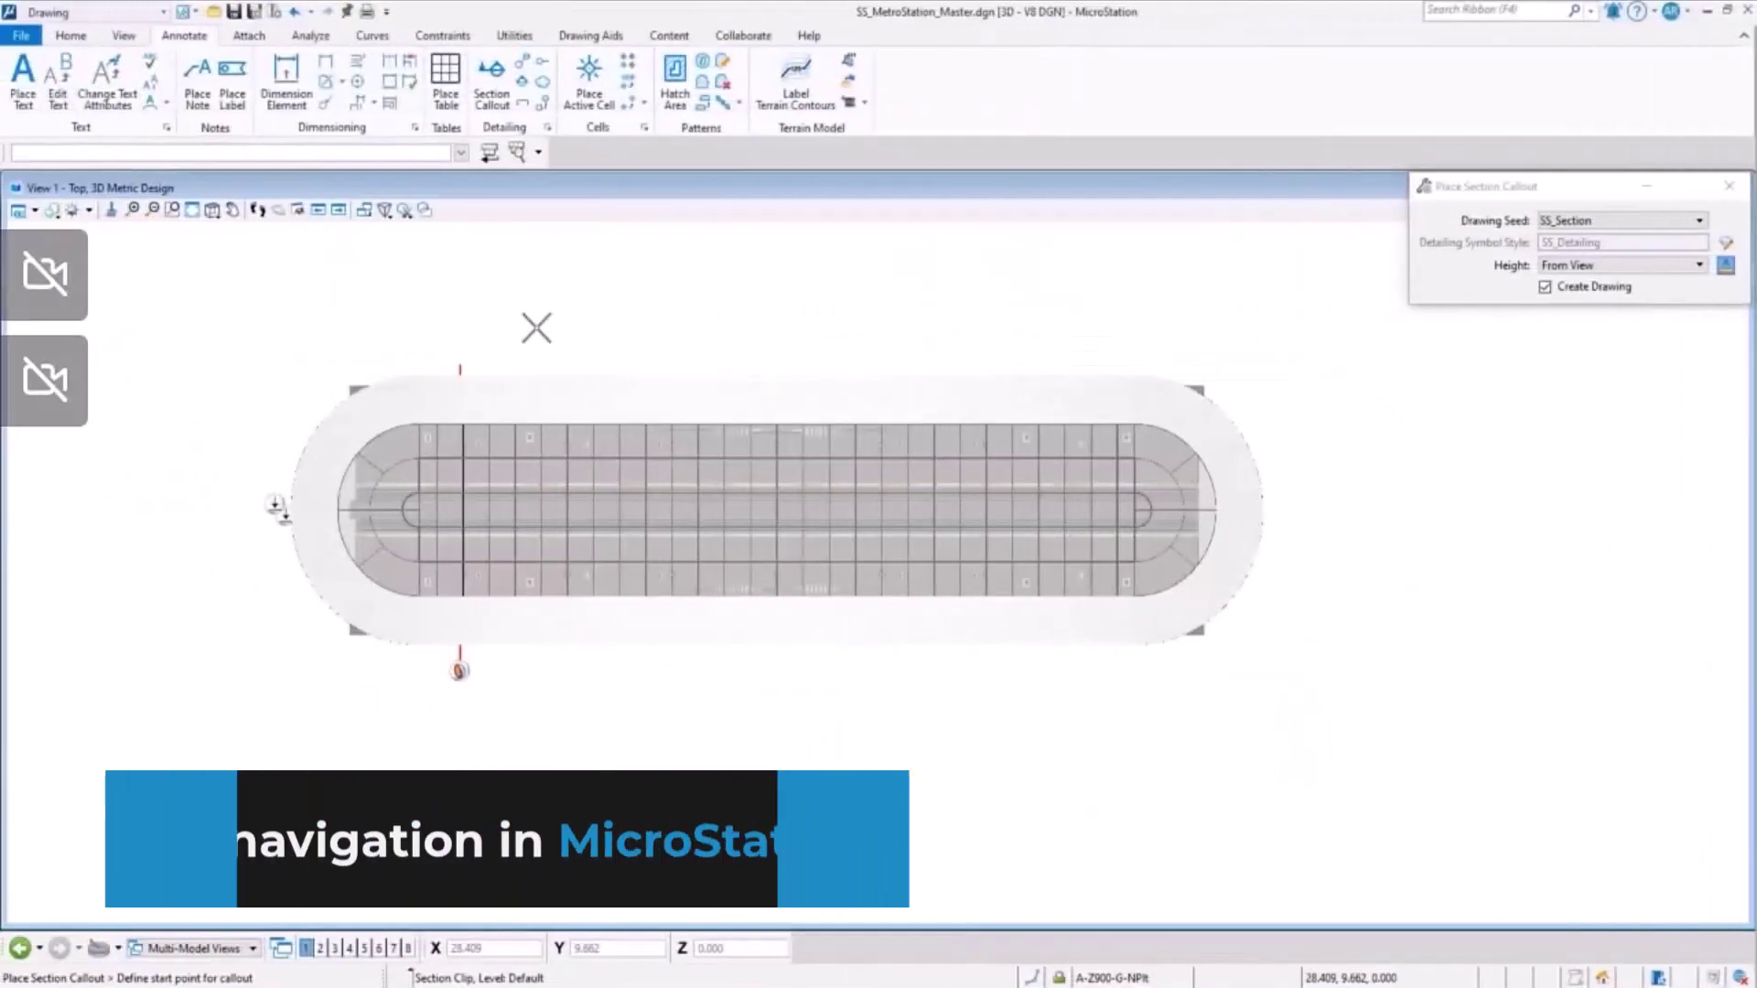
Place a section callout across the metro station plan using the SS_Section seed, and create its drawing and sheet models named Section
left_click(537, 327)
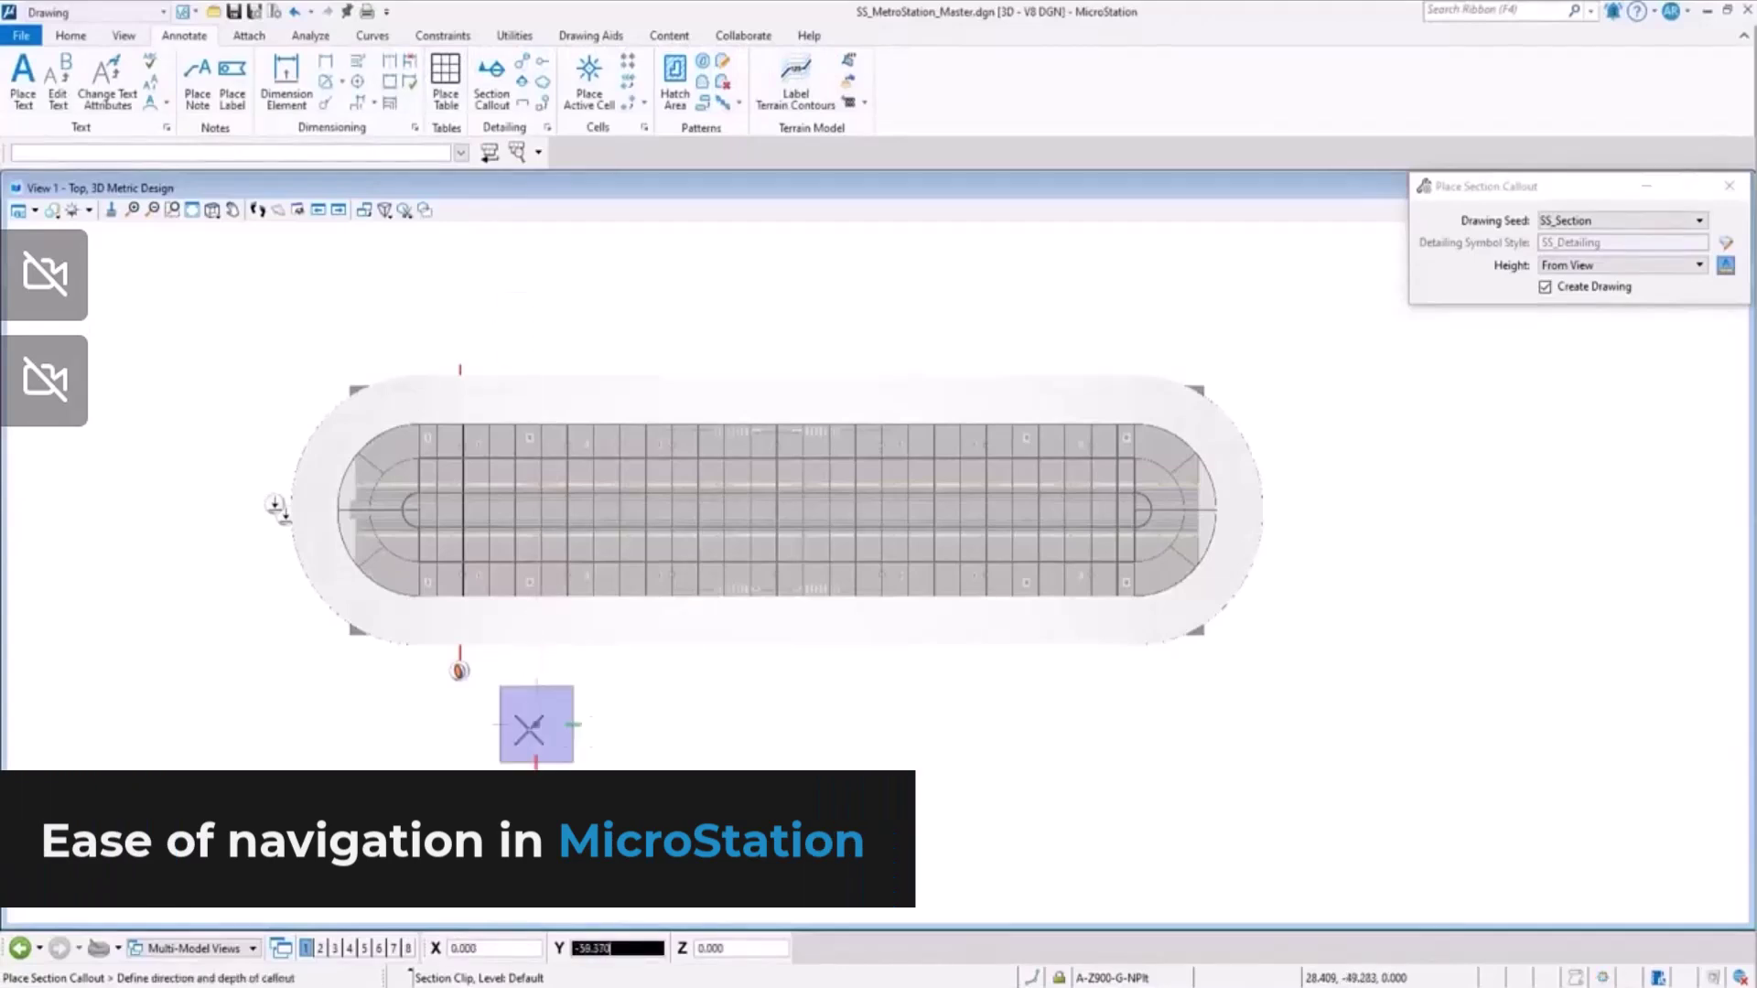
left_click(646, 735)
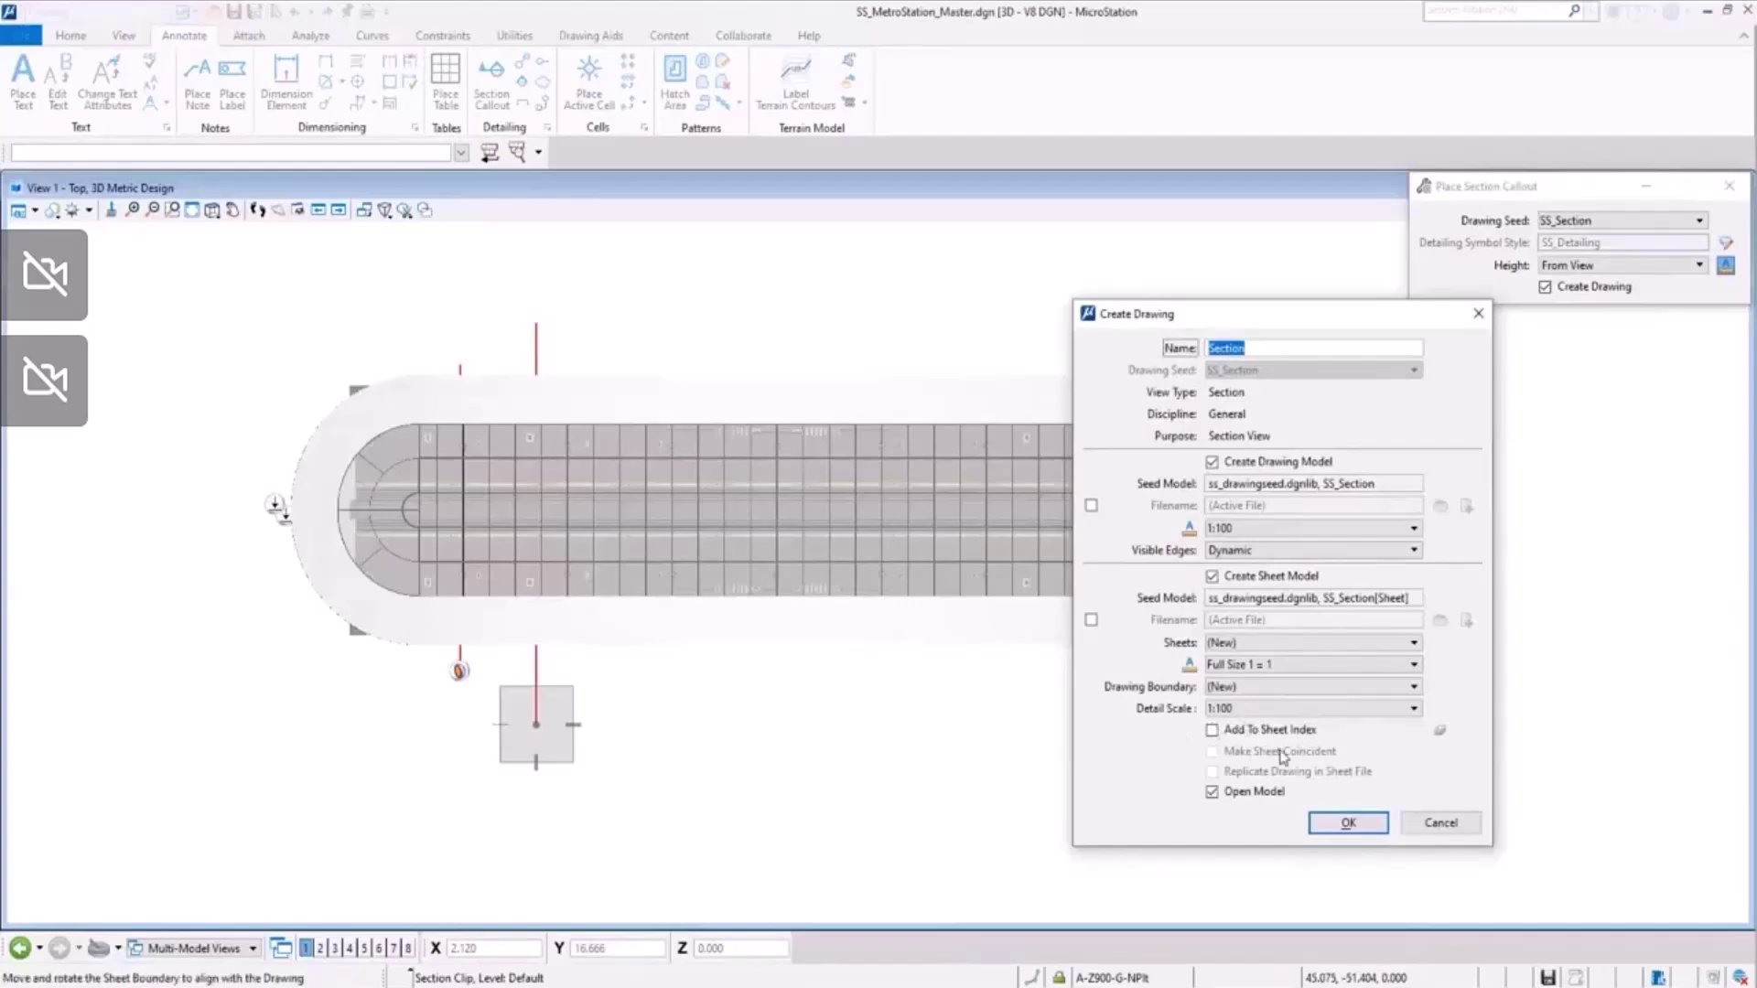
left_click(1341, 824)
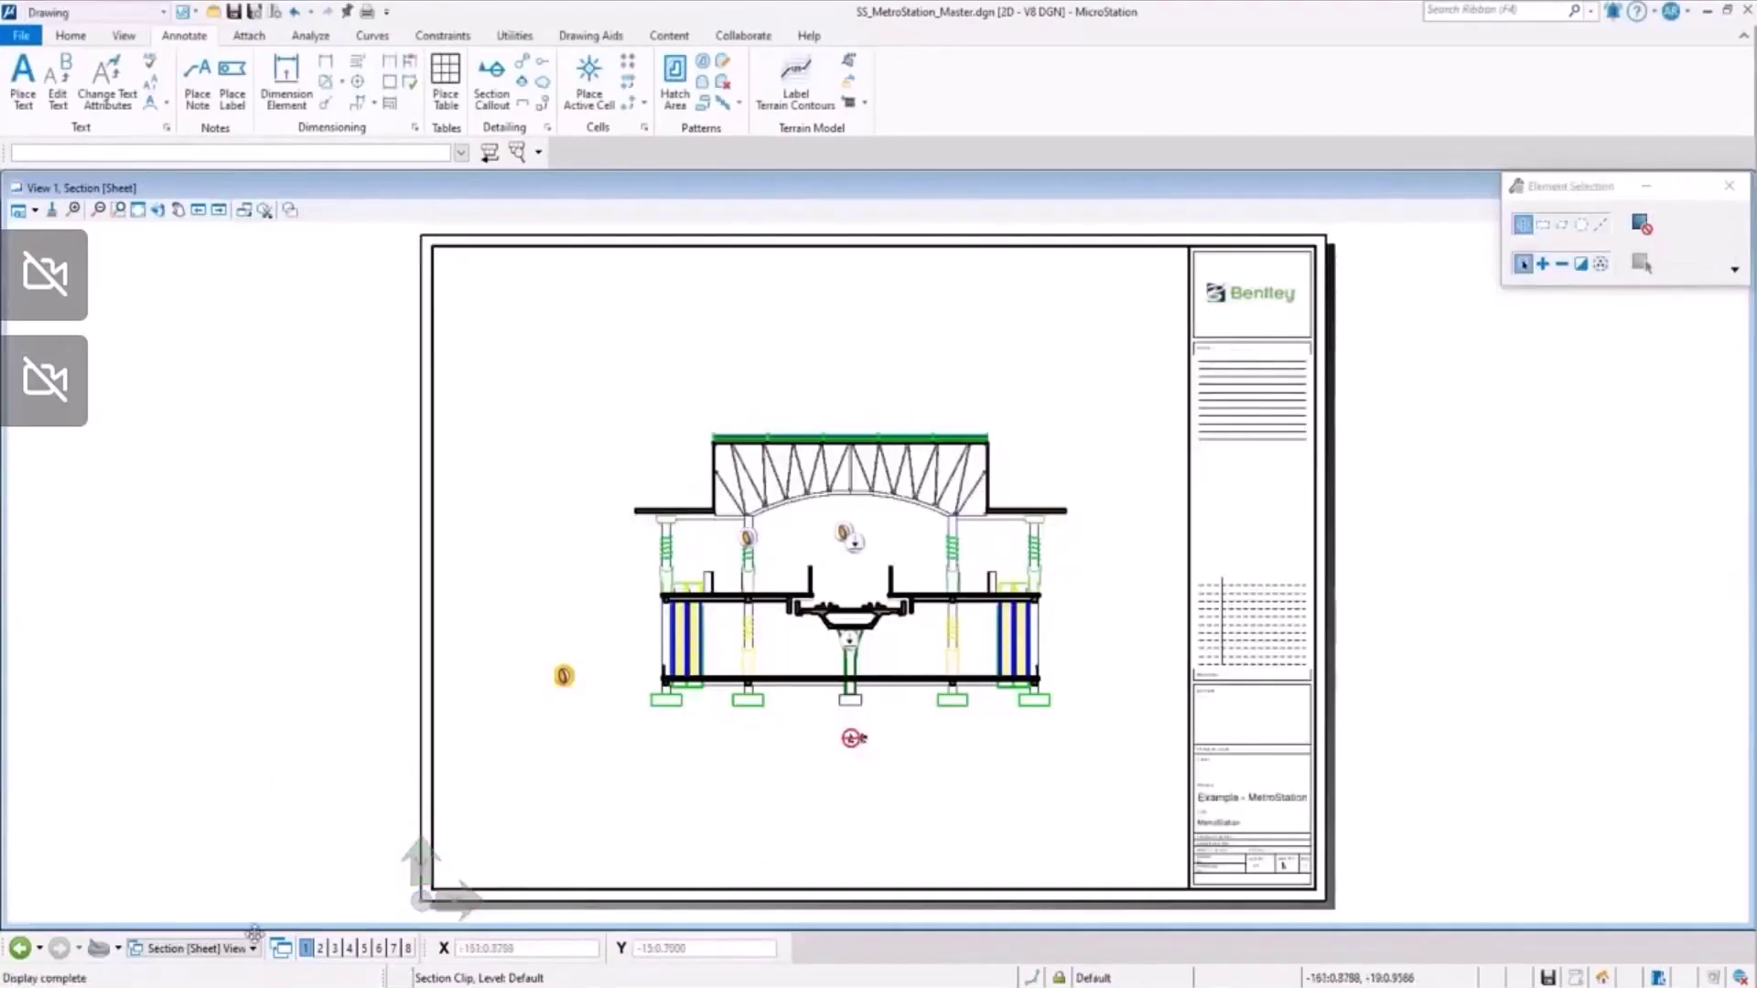
Open the design model from the sheet's new section callout marker and turn off the Section clip on the station model
left_click(564, 676)
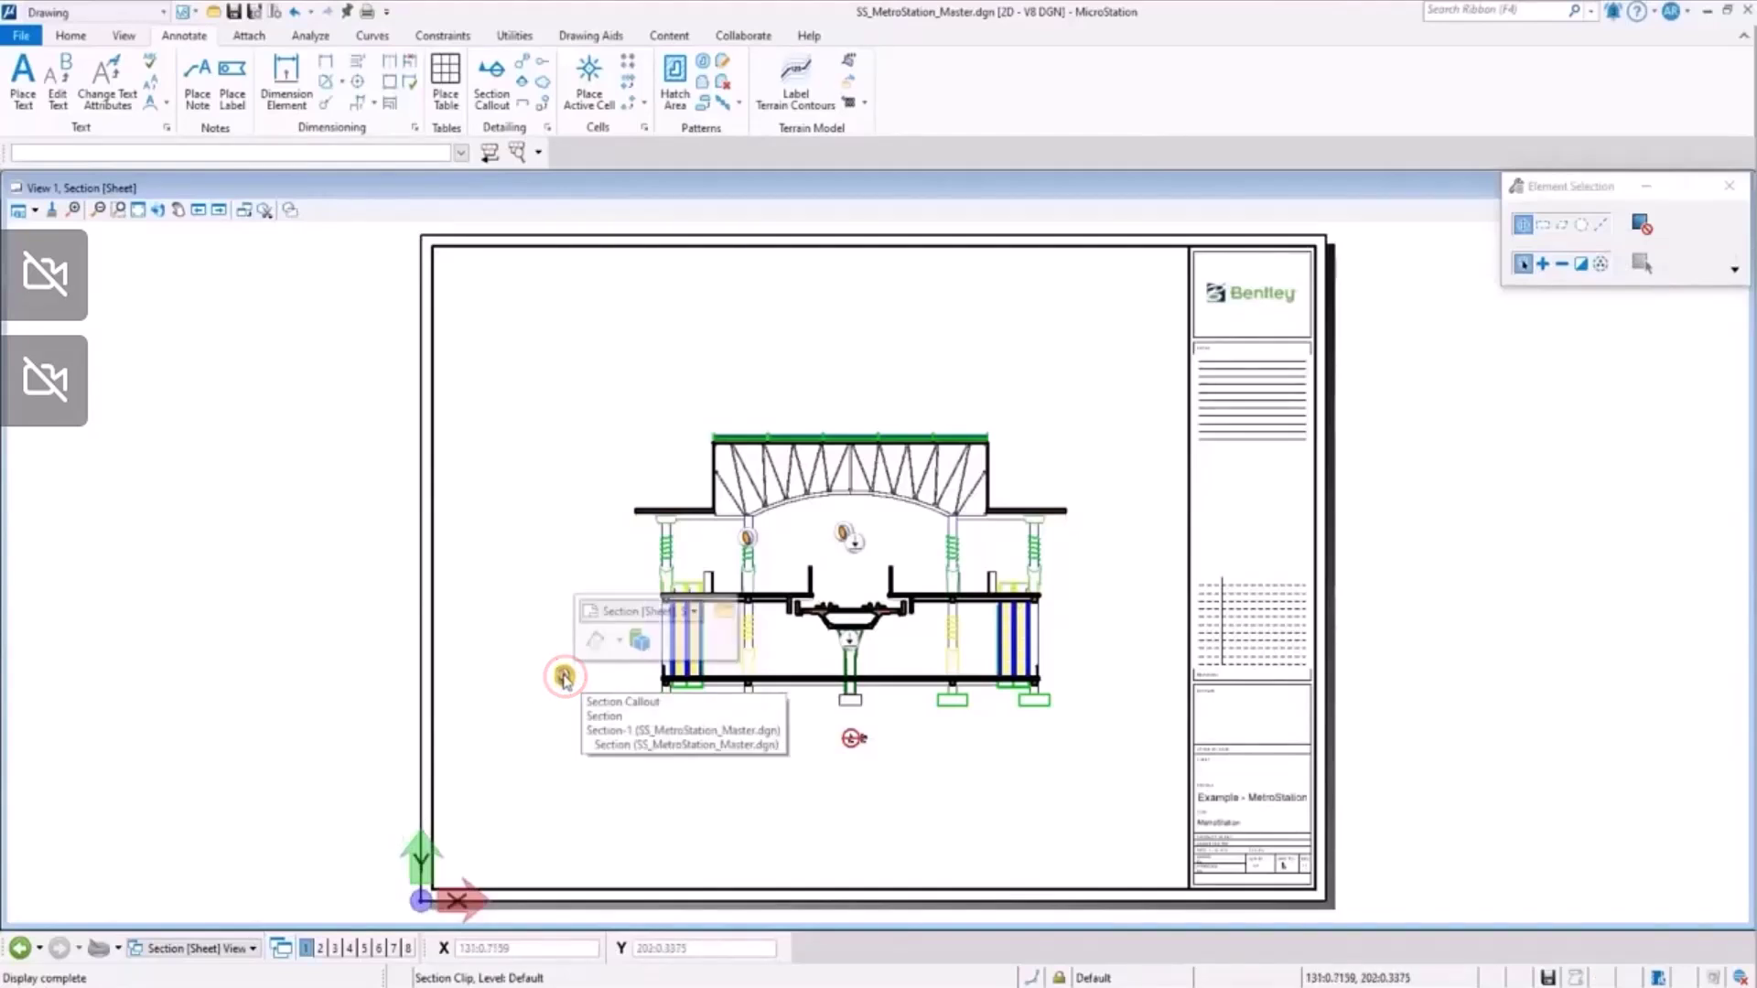
left_click(639, 640)
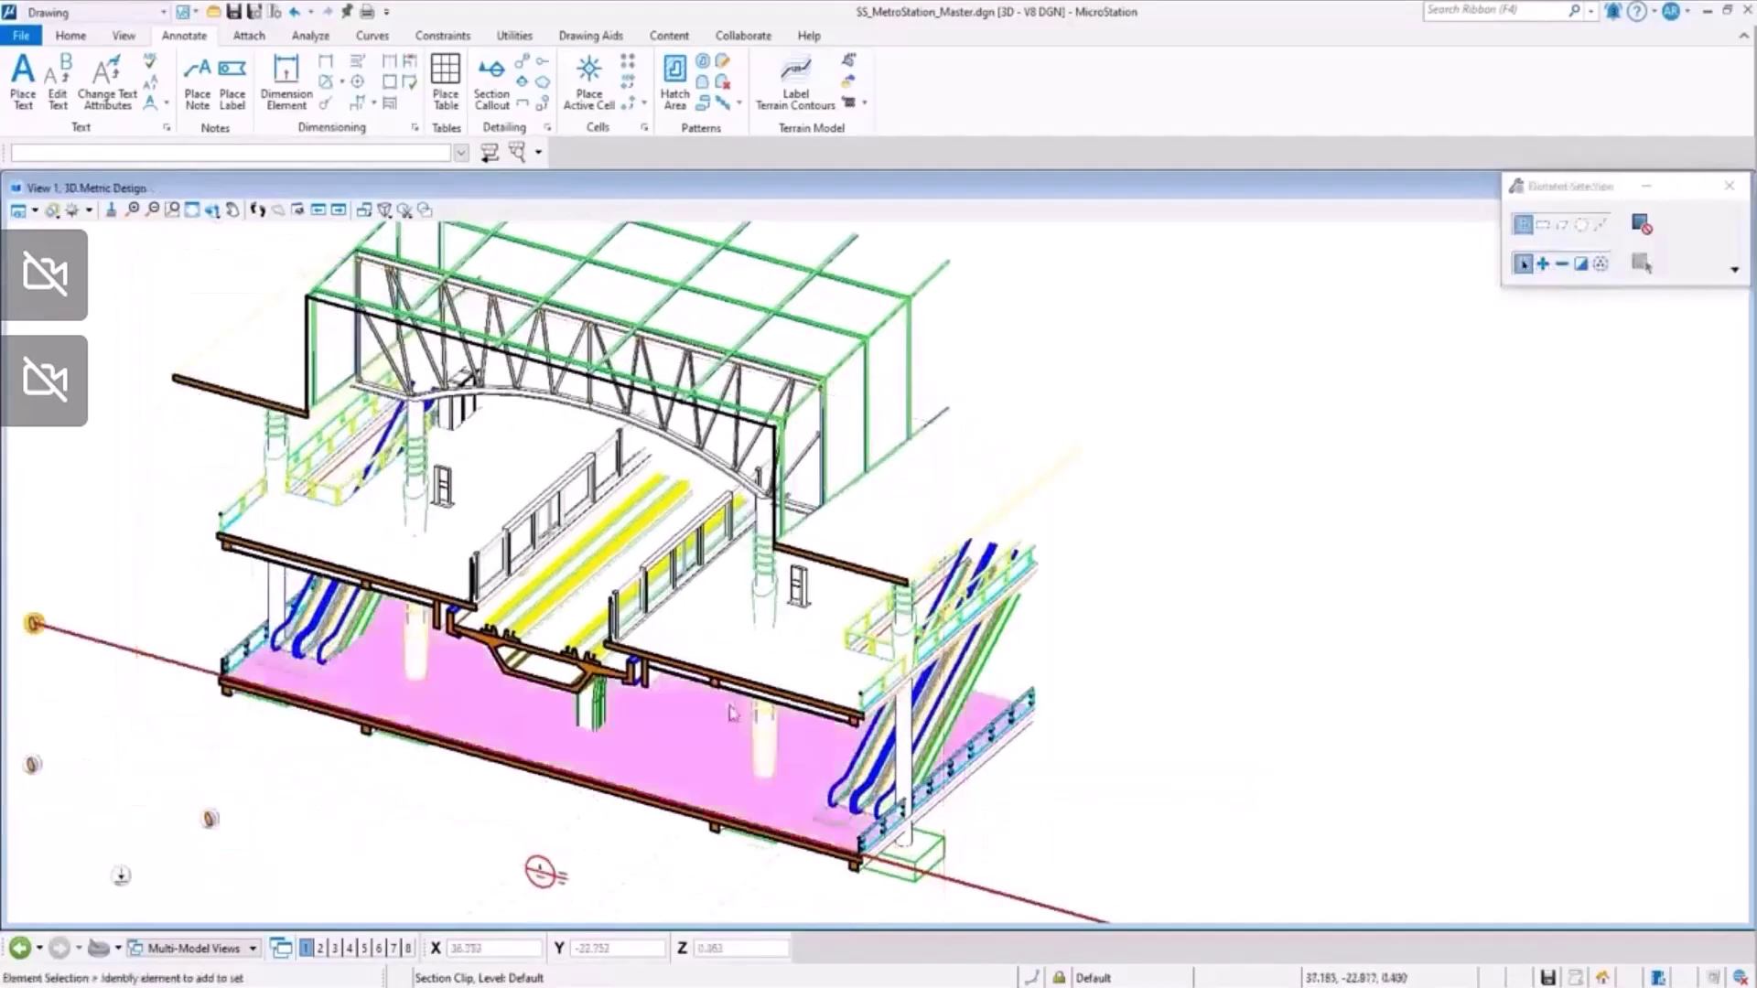
scroll(740, 709, "down", 3)
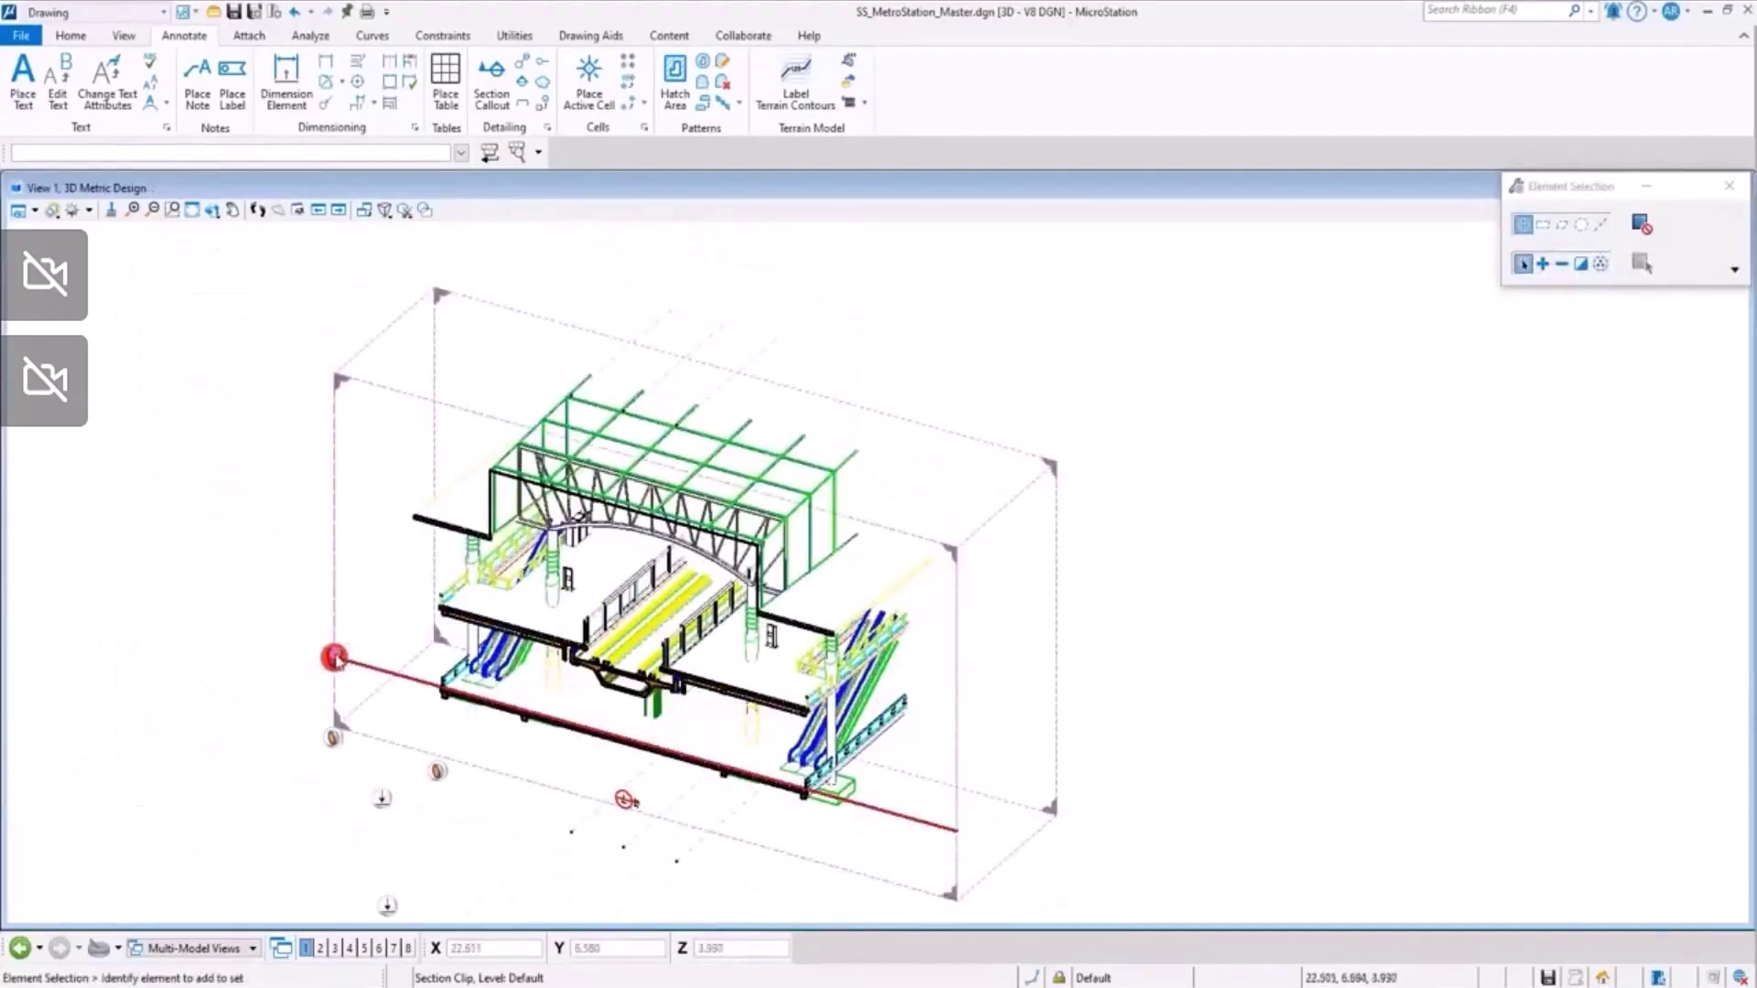
left_click(333, 657)
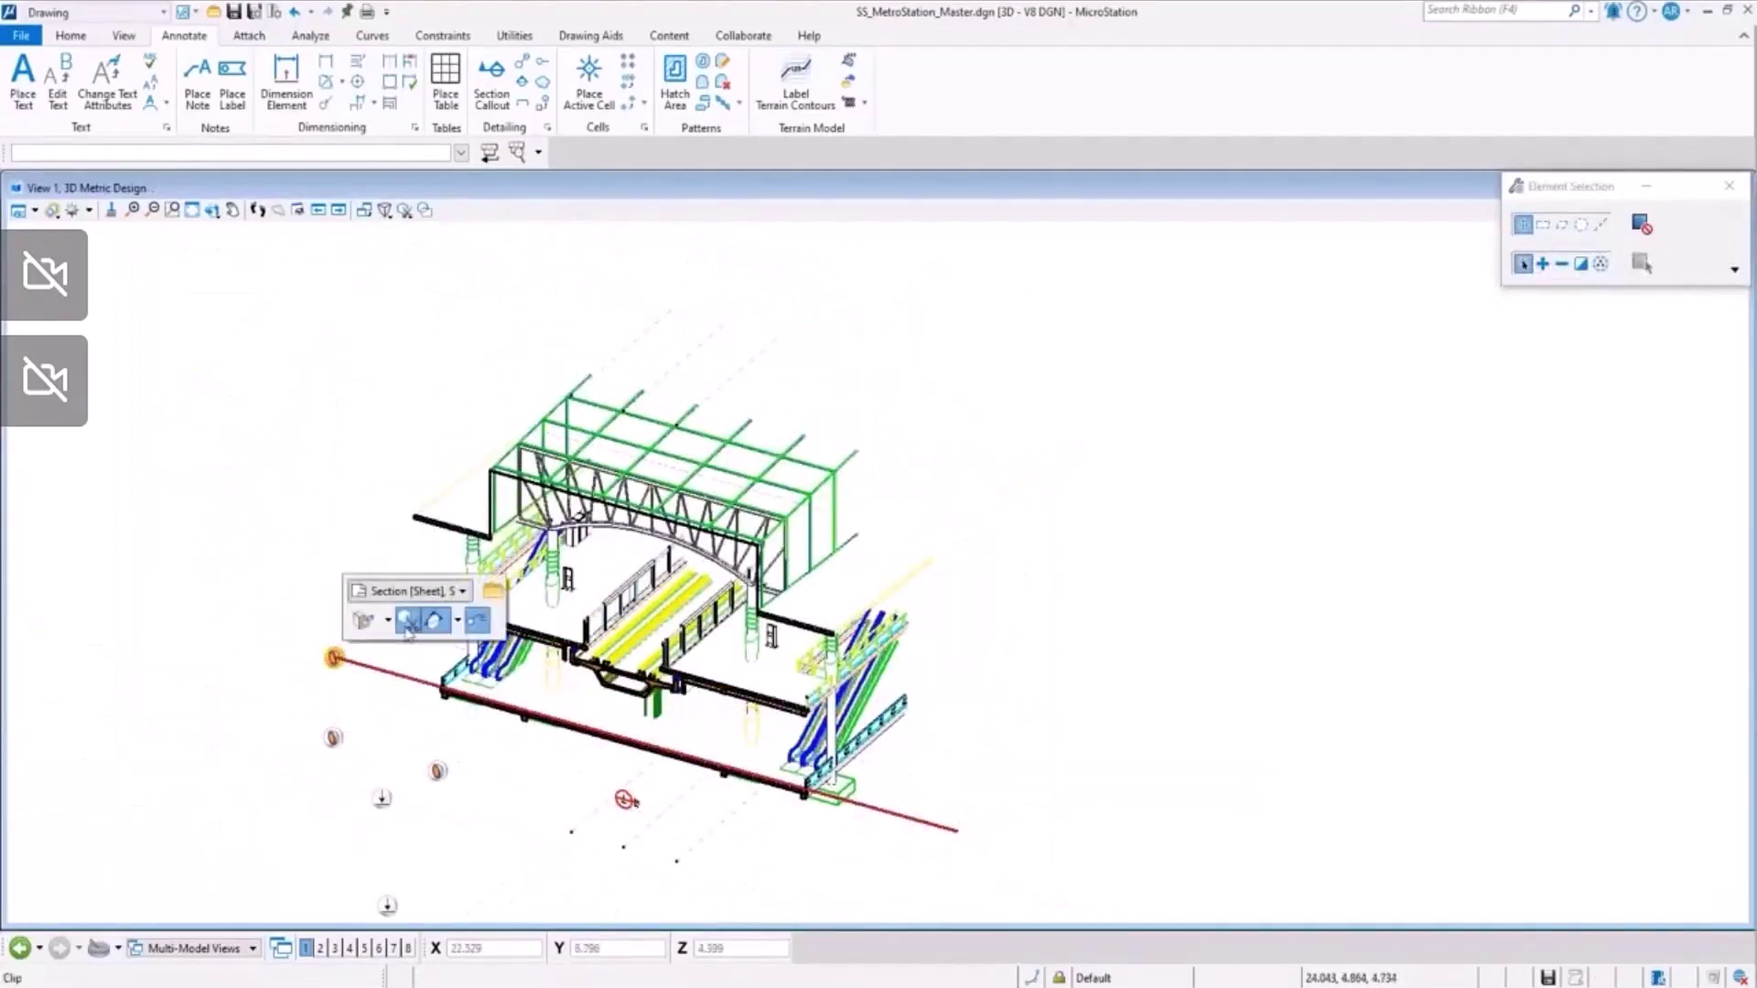
left_click(363, 622)
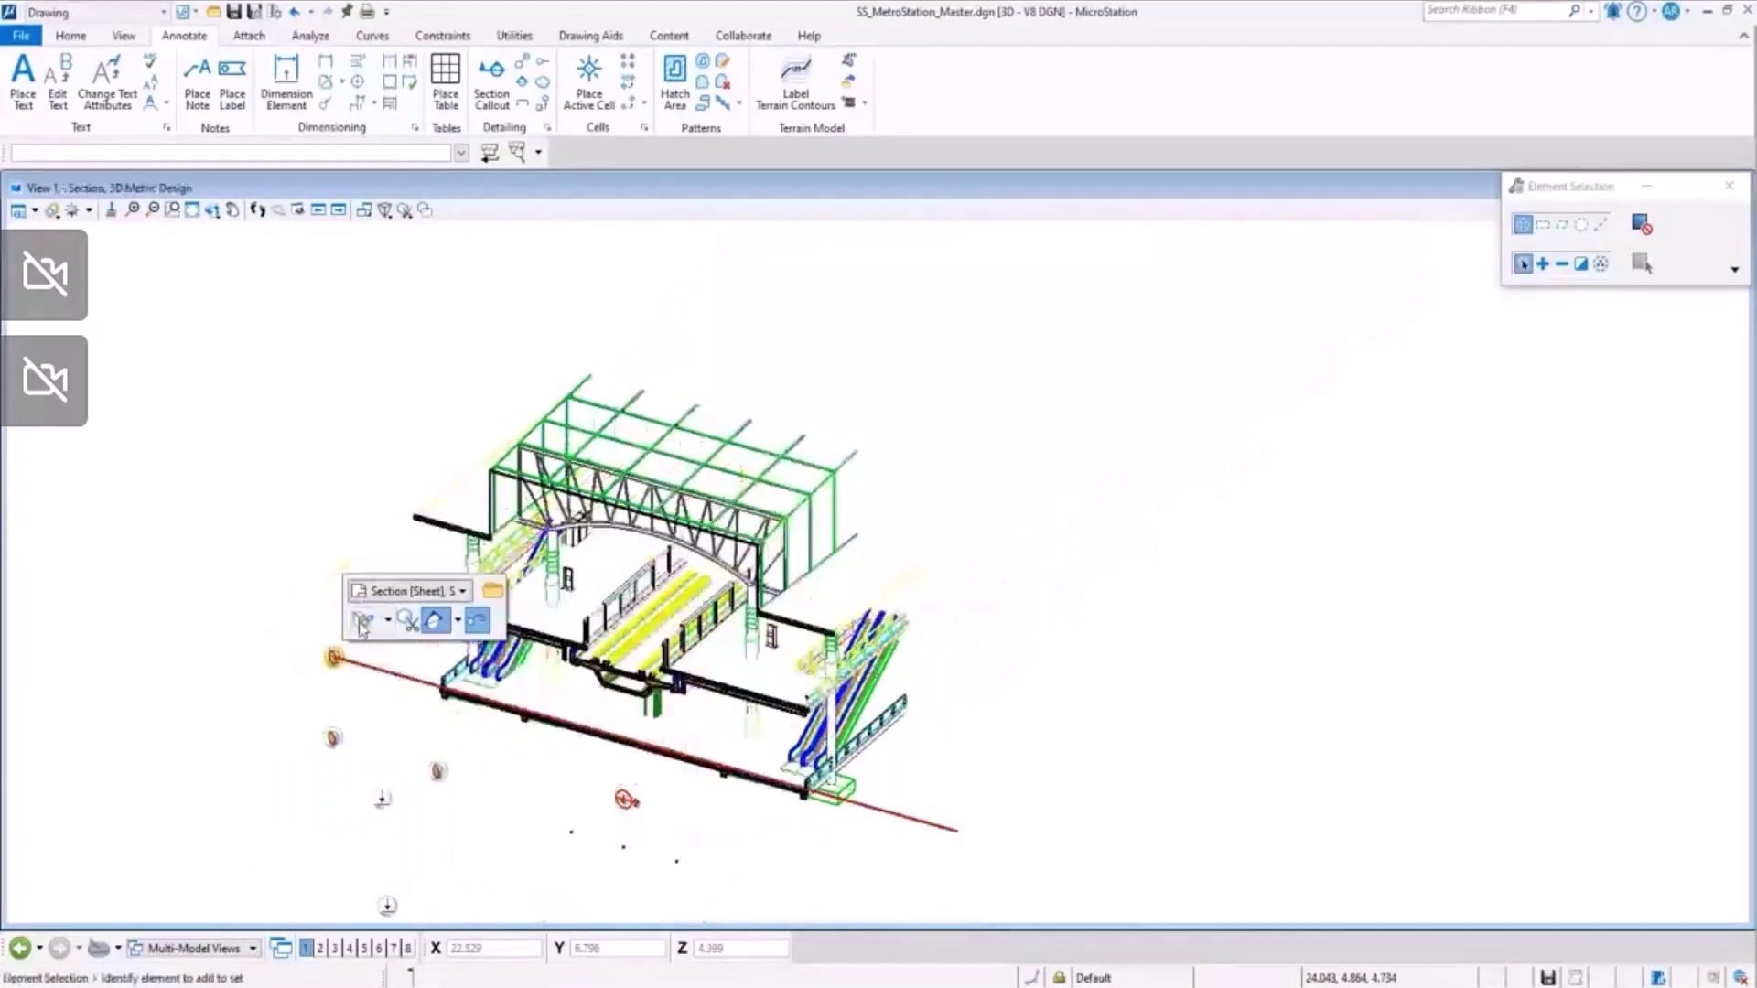
left_click(408, 621)
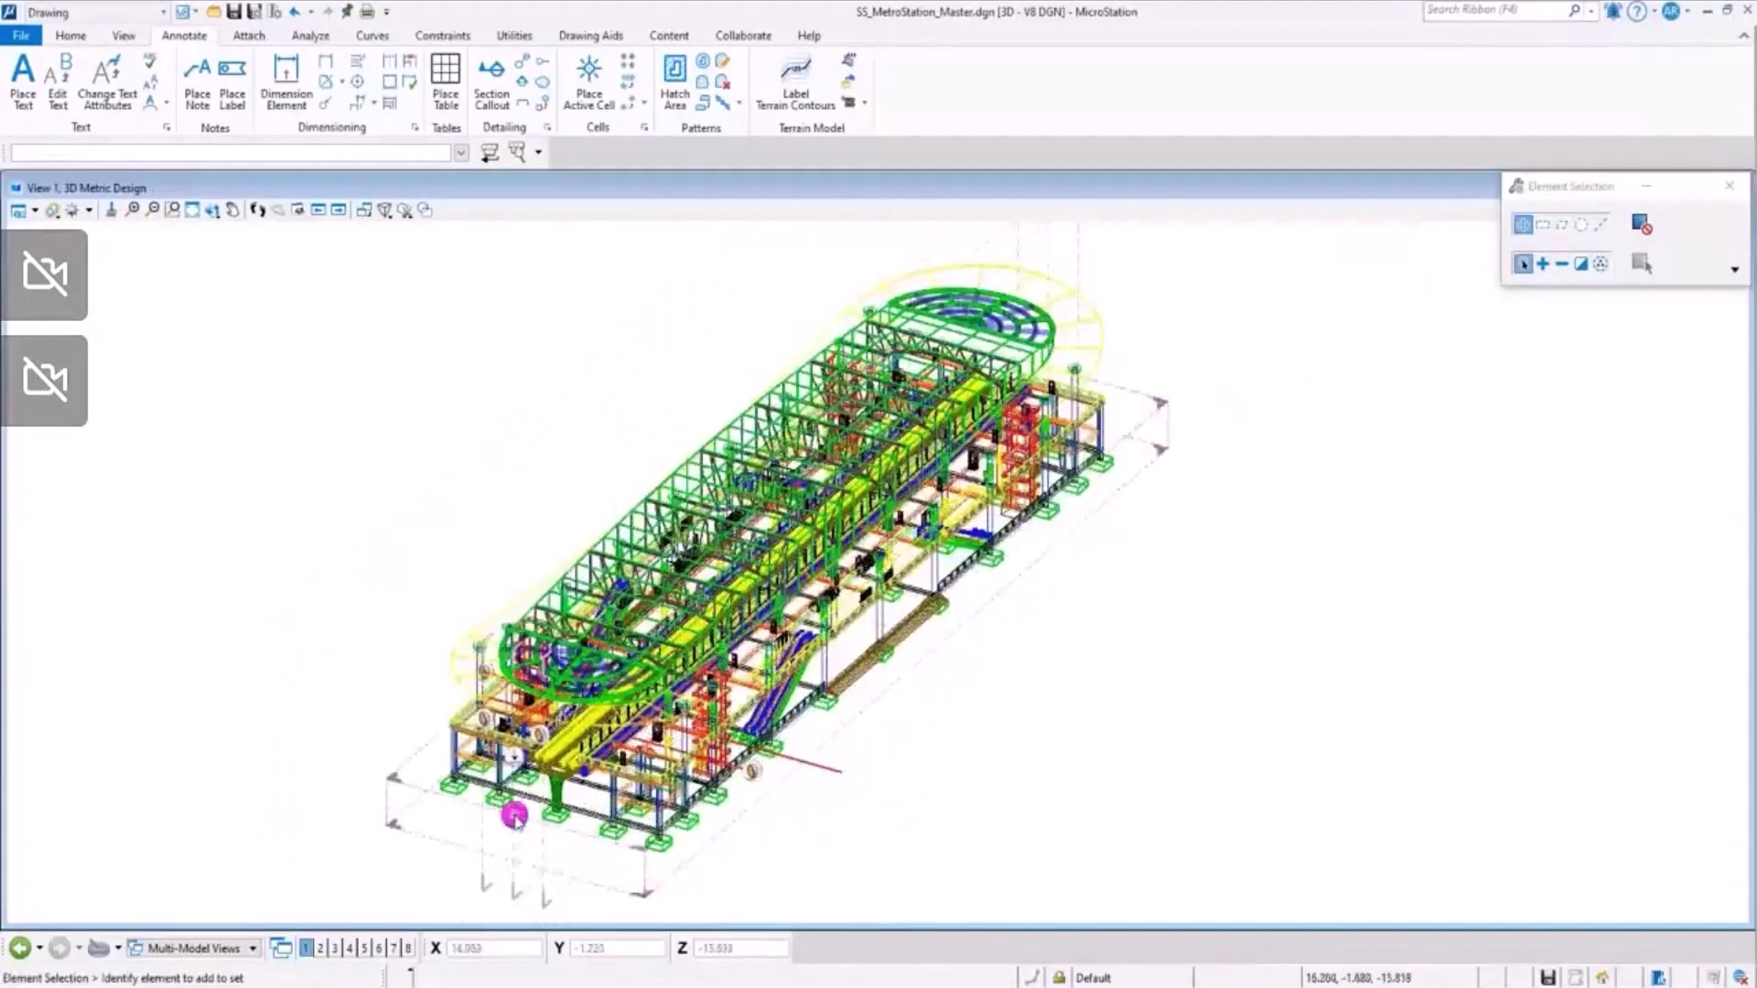
Apply the GF-Plan clip to the station model to inspect the ground floor, and clear the clip again
left_click(517, 814)
left_click(590, 782)
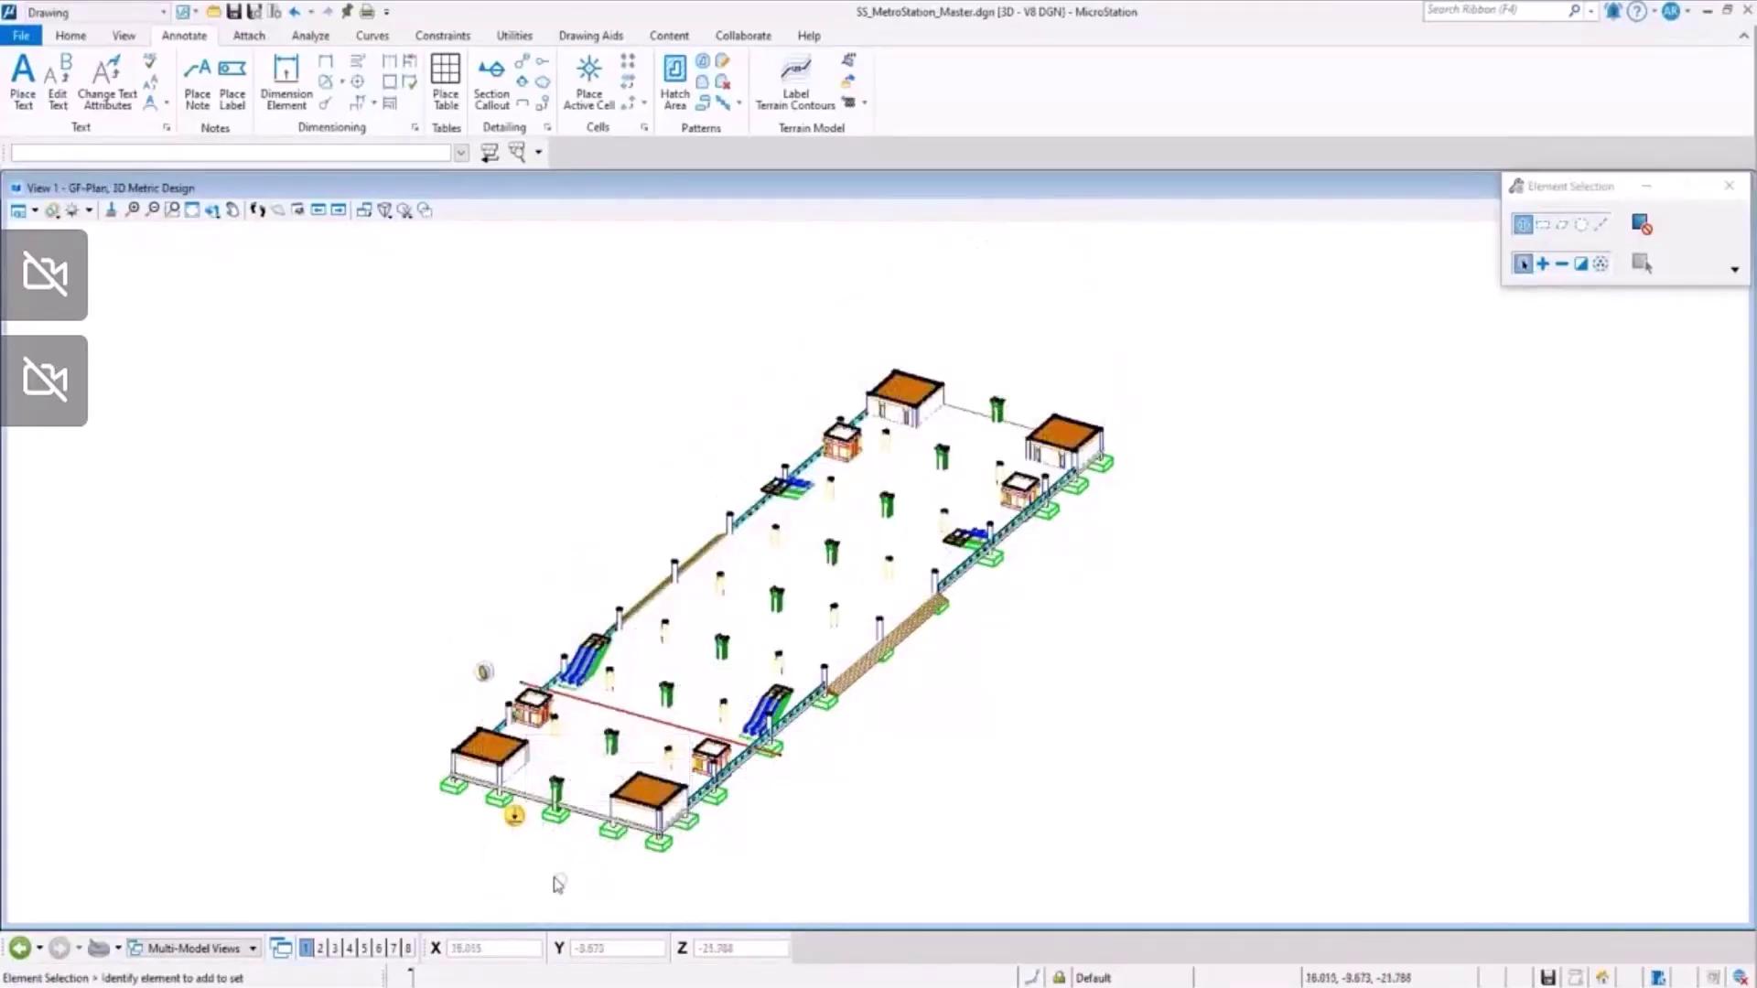
left_click(515, 814)
left_click(588, 782)
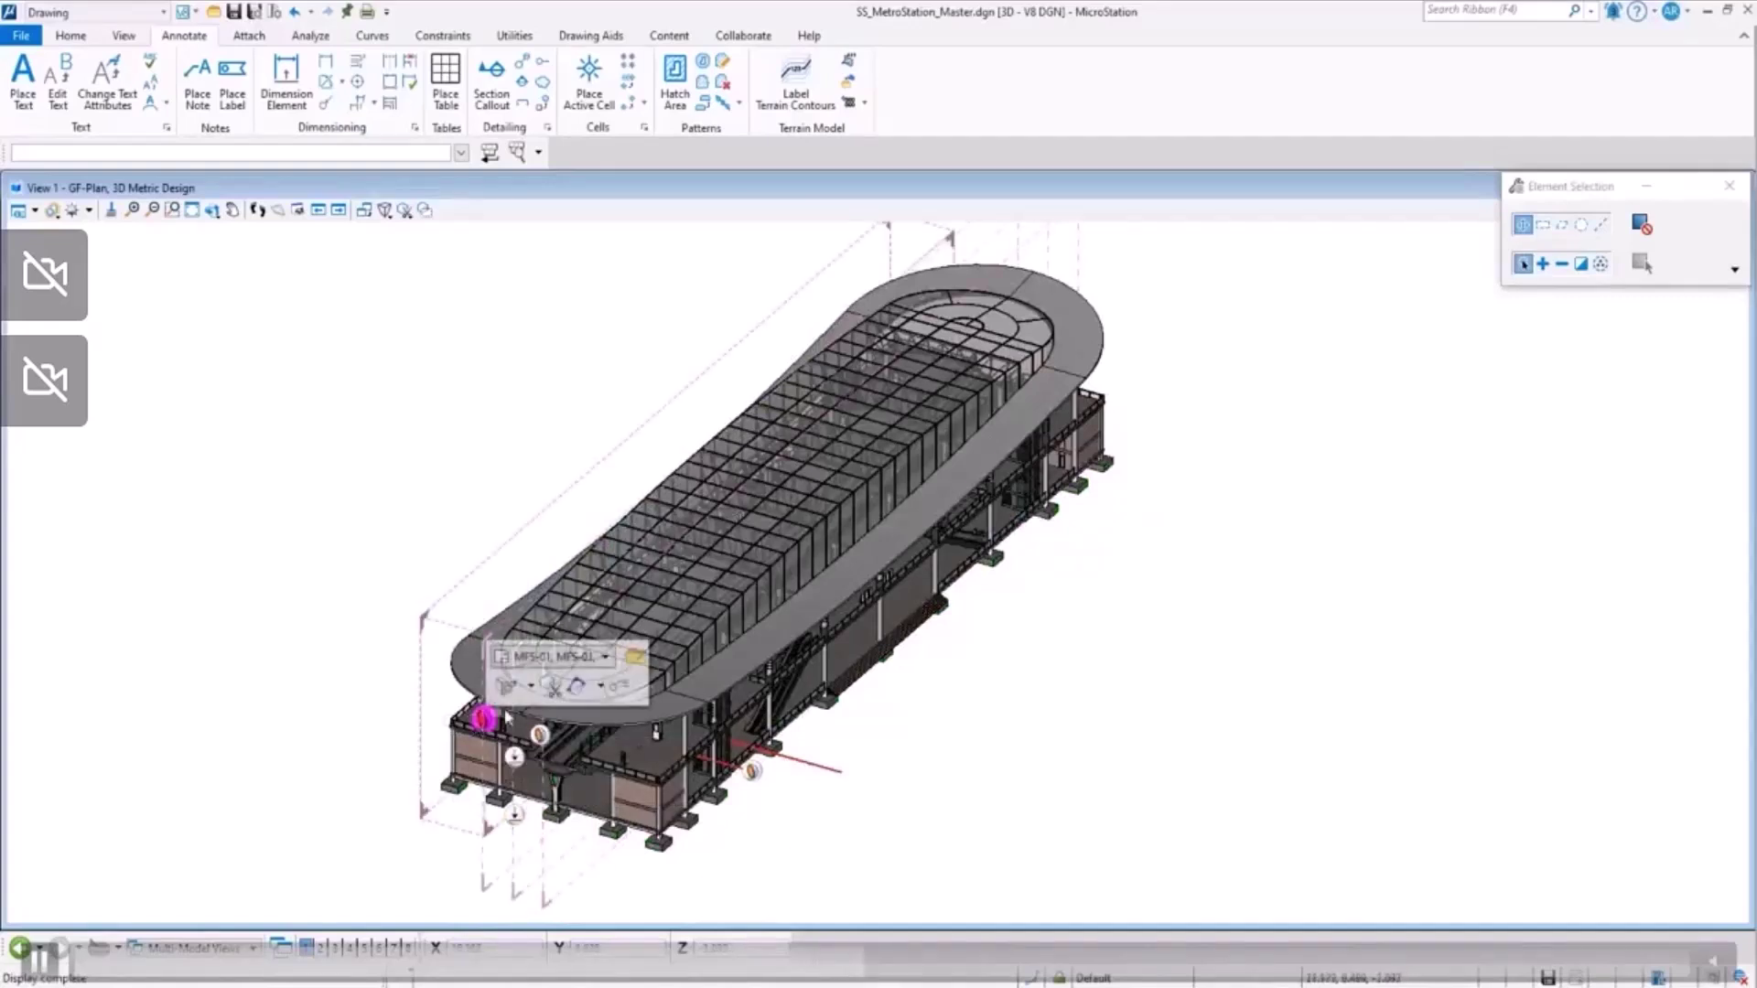
Apply the MFS-01 section clip to the station model and open the MFS-01 sheet from its marker
left_click(550, 686)
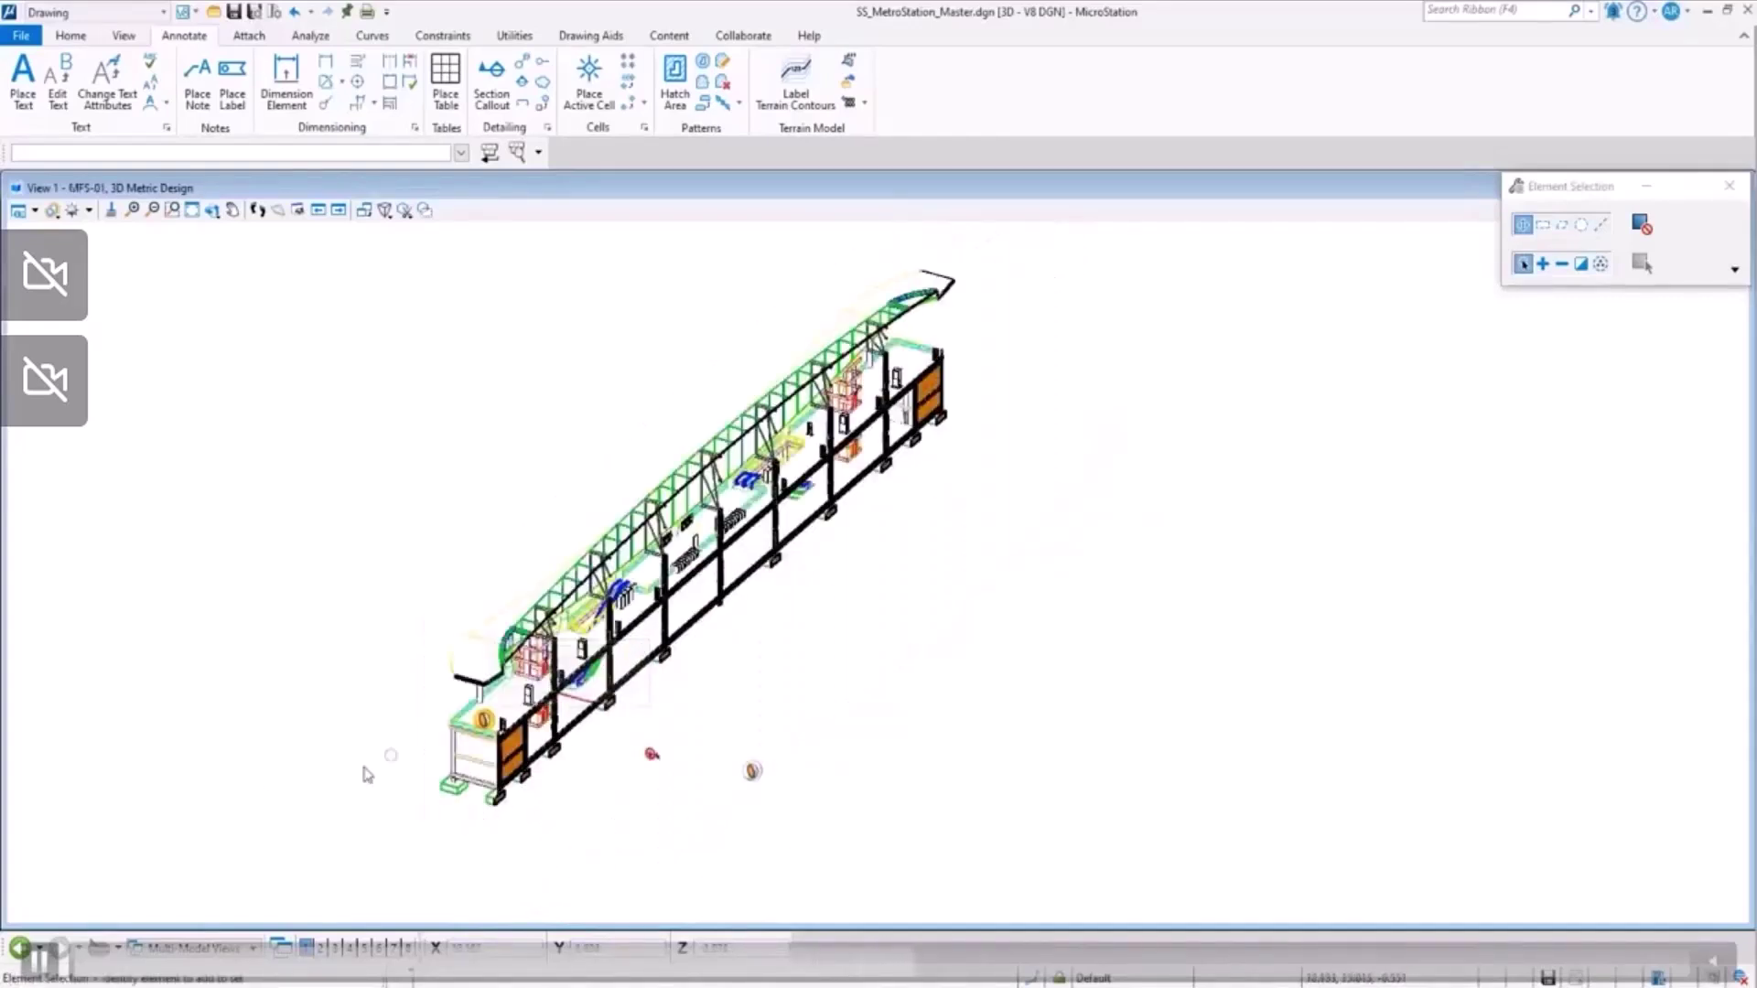
mouse_move(483, 722)
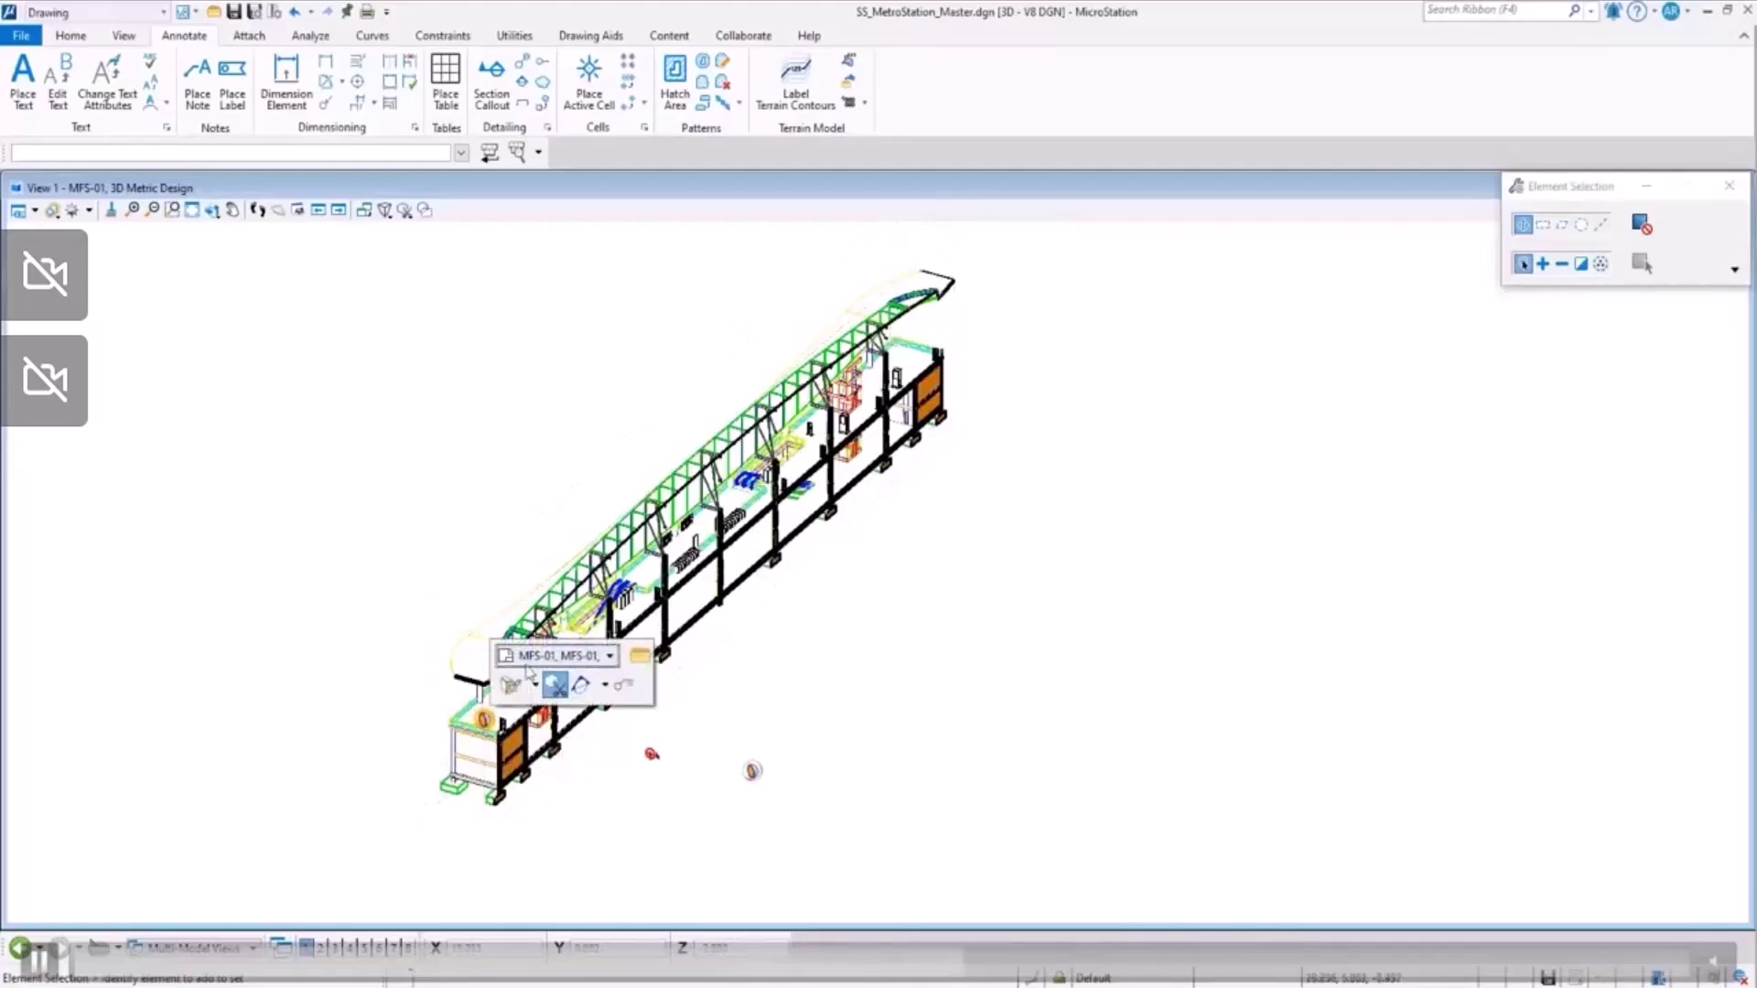
left_click(640, 656)
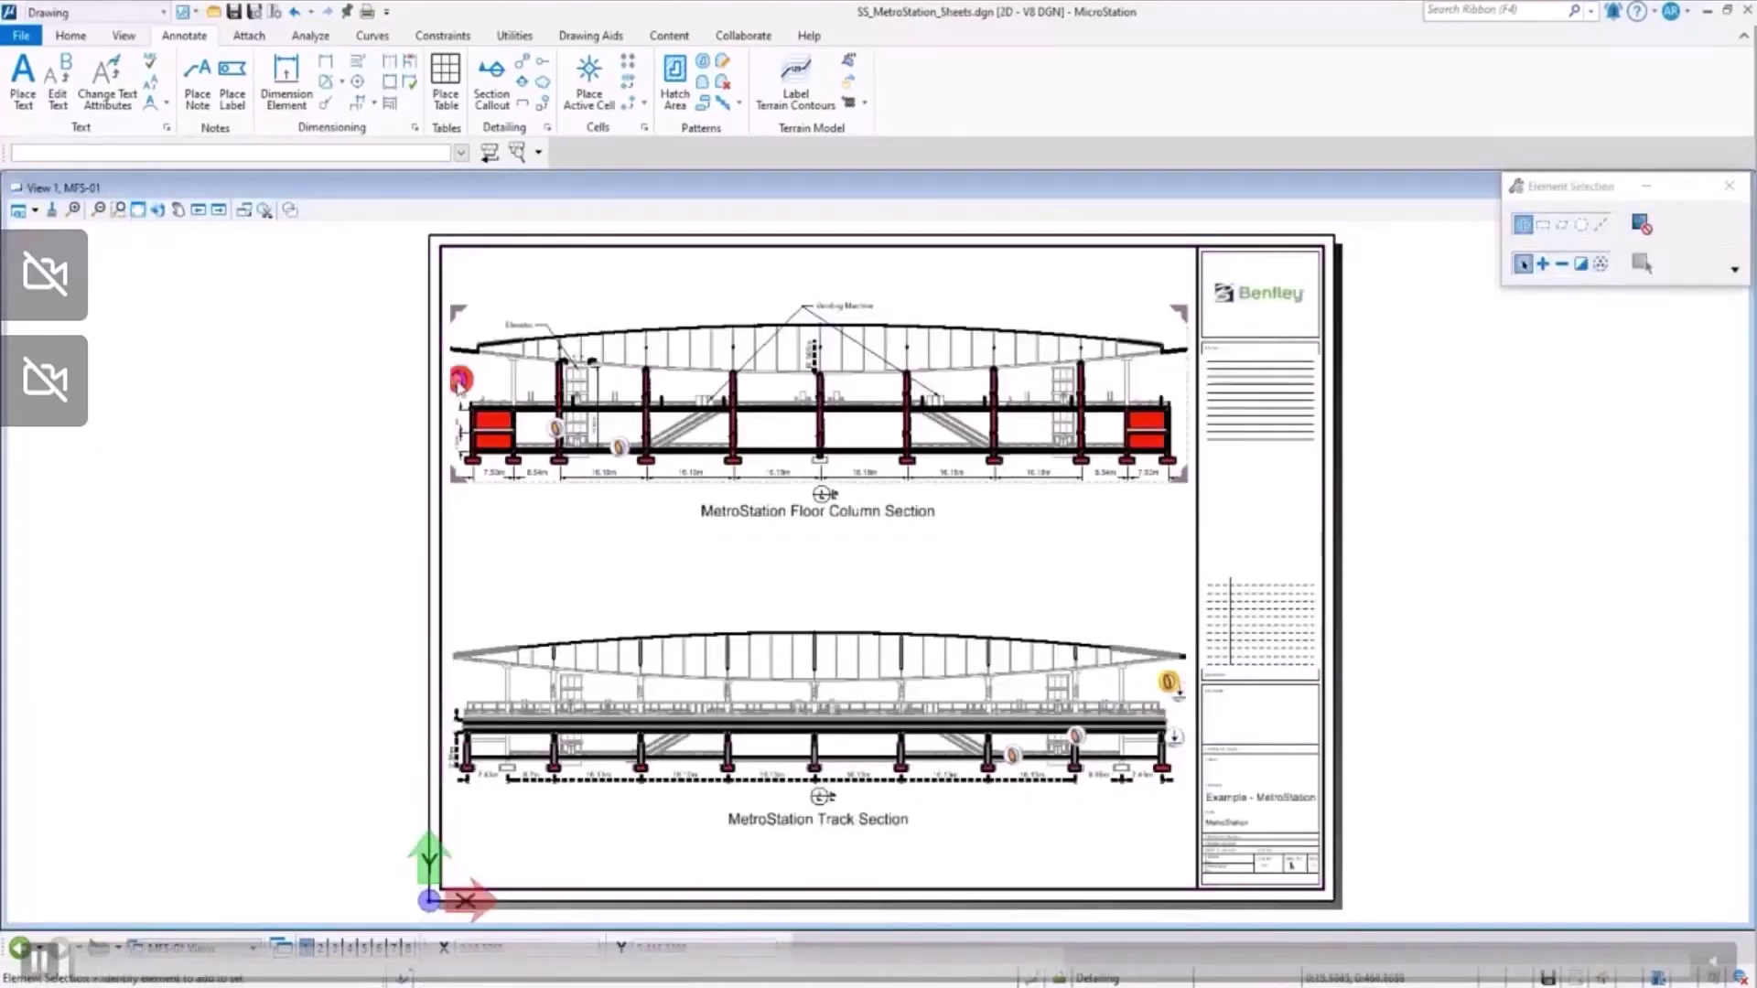
Open the design model from the floor column section's marker on the sheet and toggle off the MFS-01 clip
mouse_move(461, 379)
left_click(534, 348)
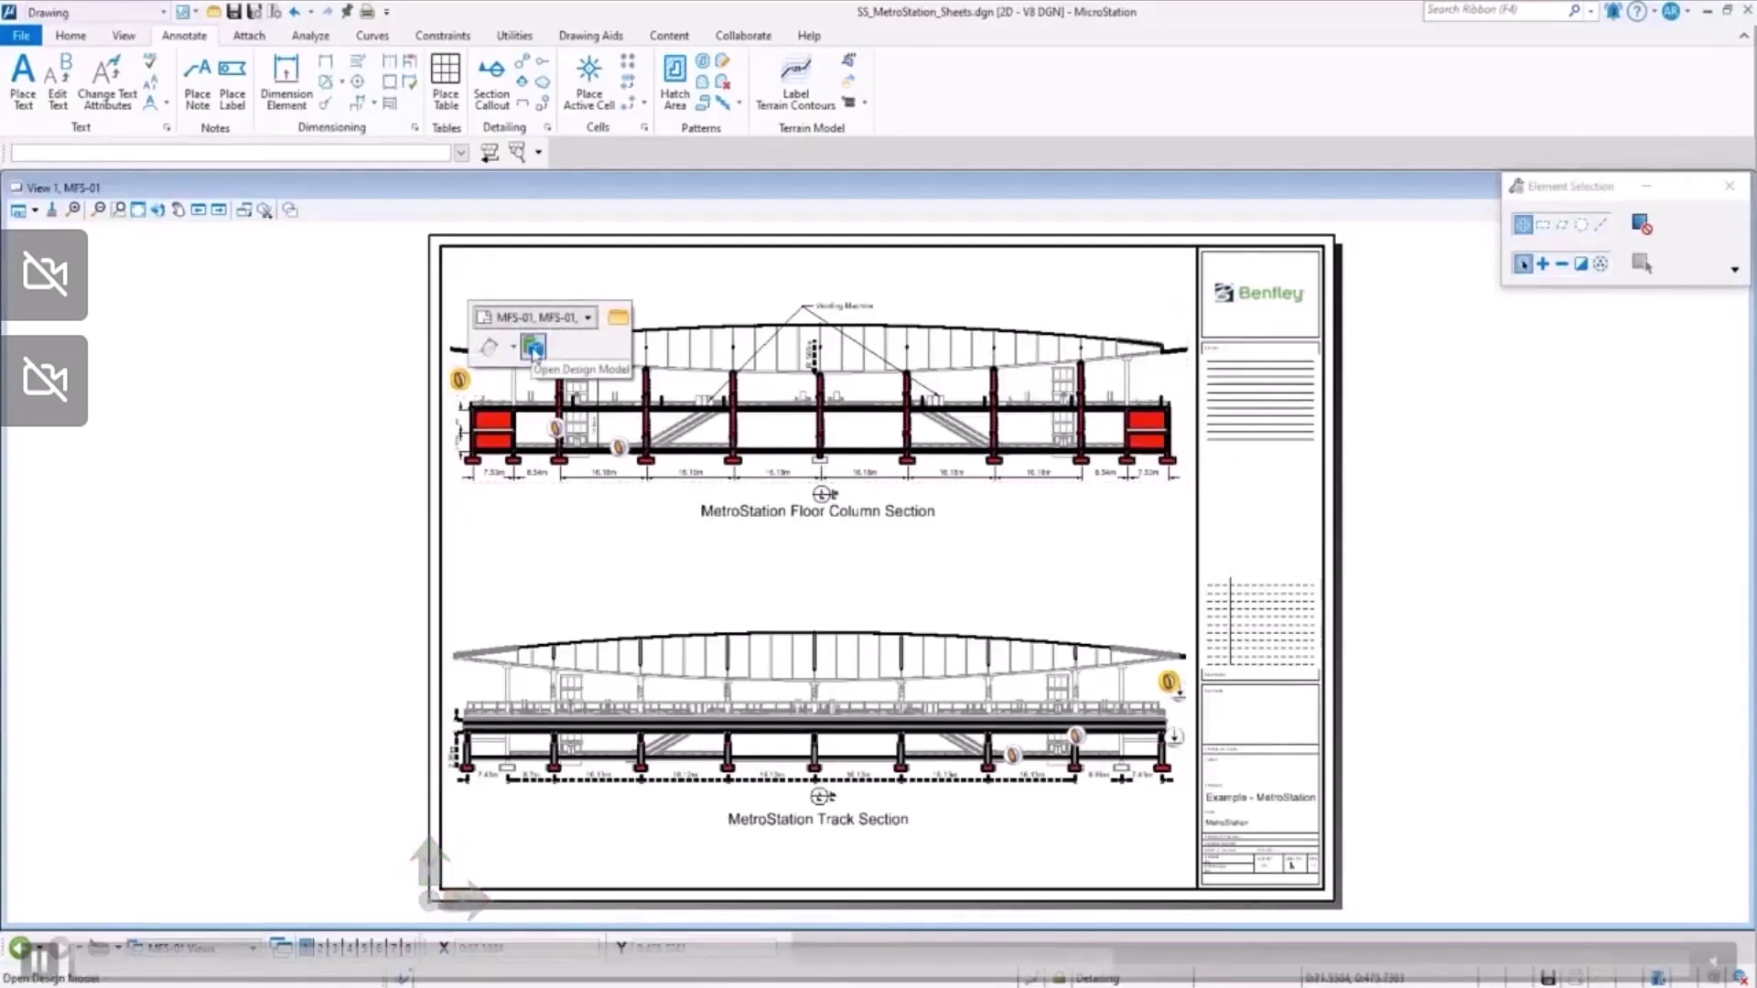
scroll(373, 666, "down", 2)
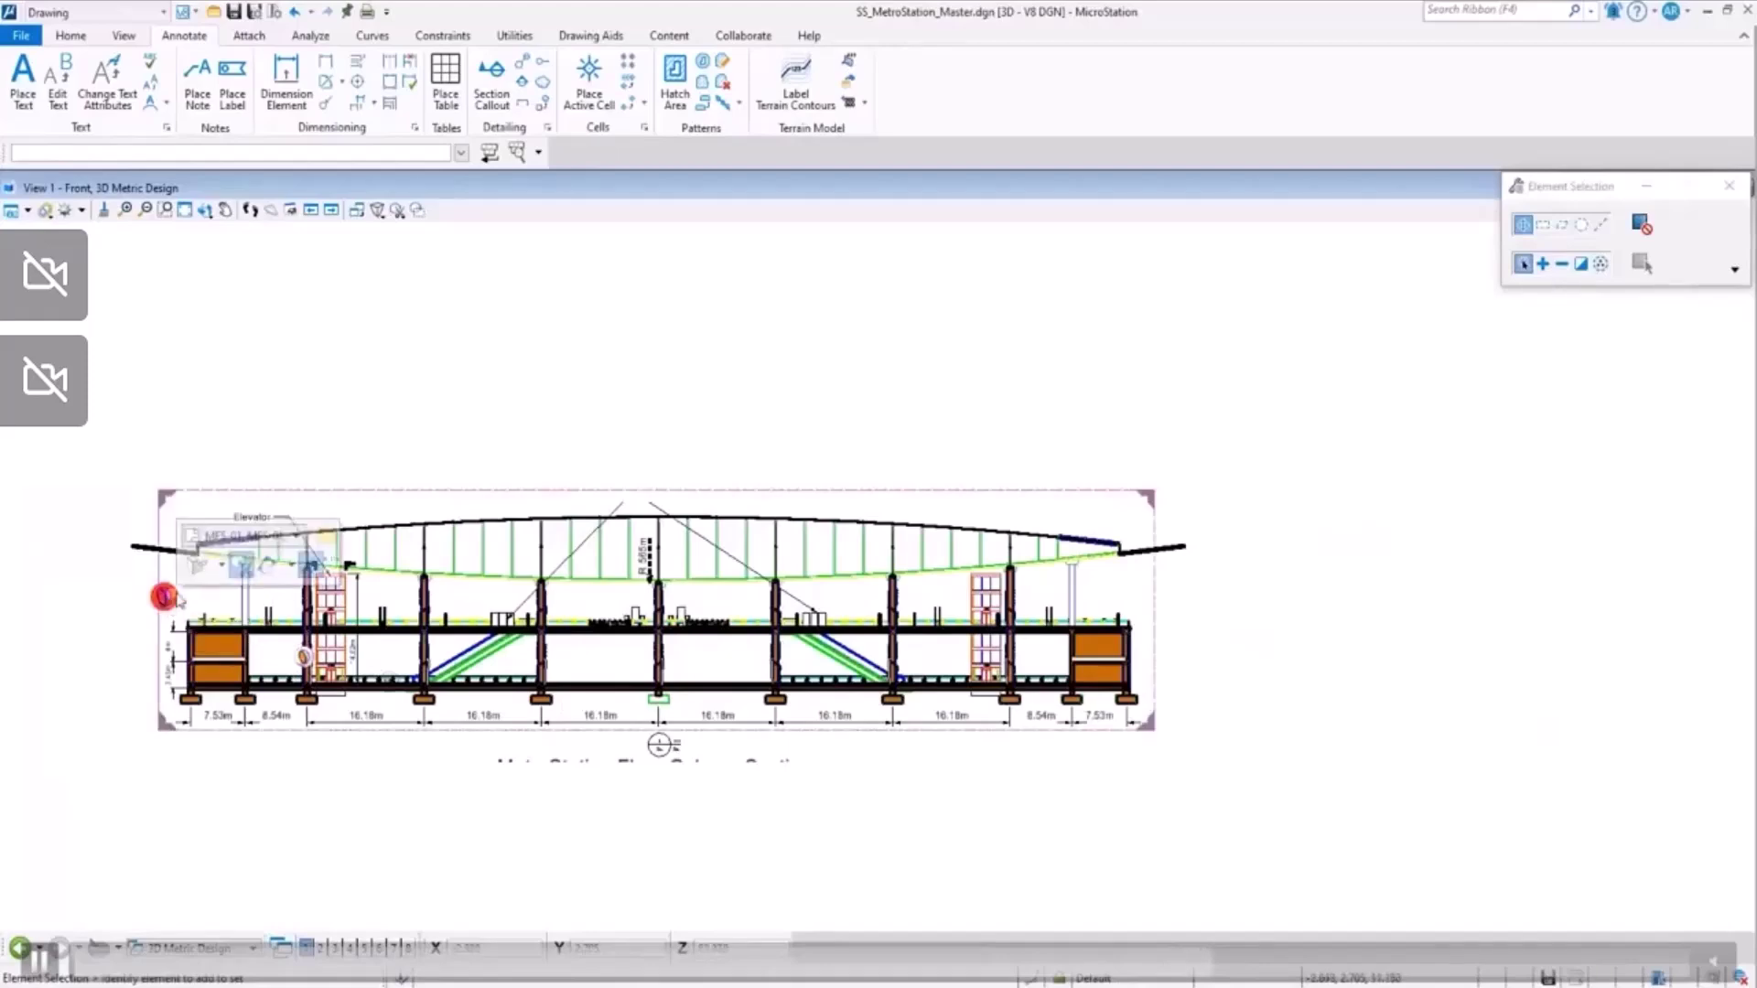
mouse_move(164, 597)
left_click(242, 565)
middle_click_drag(246, 569, 430, 723, "shift")
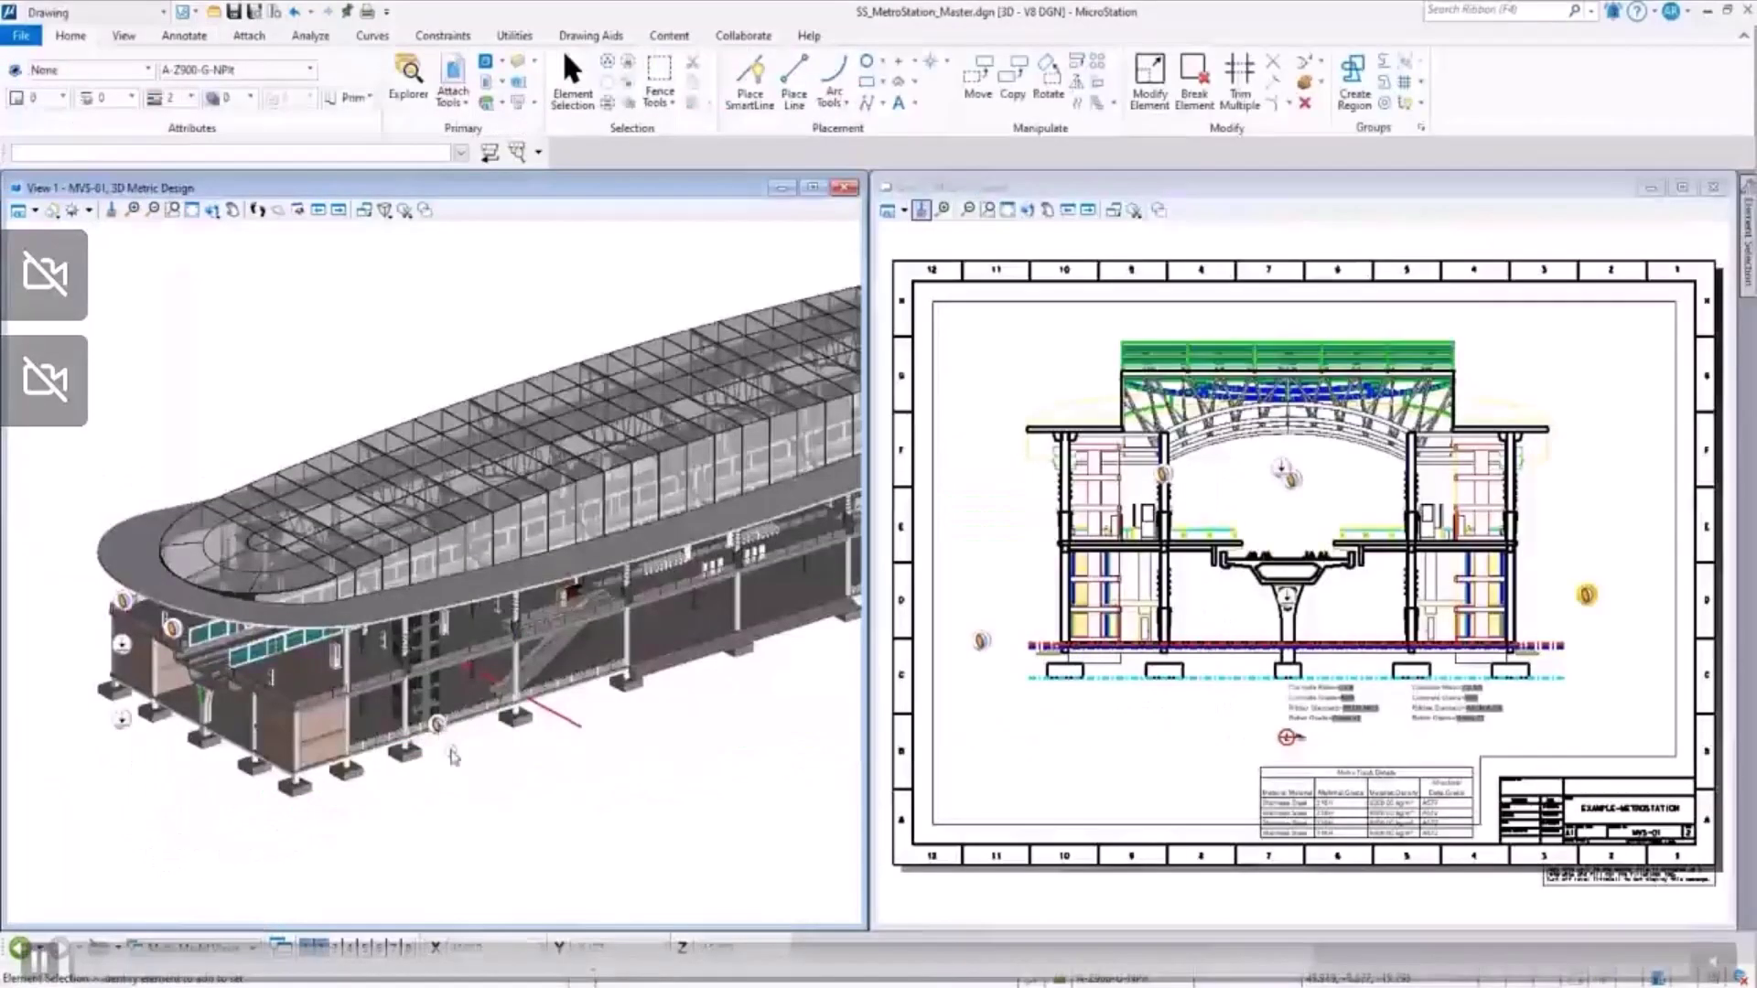
Apply the MVS-01 section clip to the station model and lower the top face of its clip volume
mouse_move(438, 726)
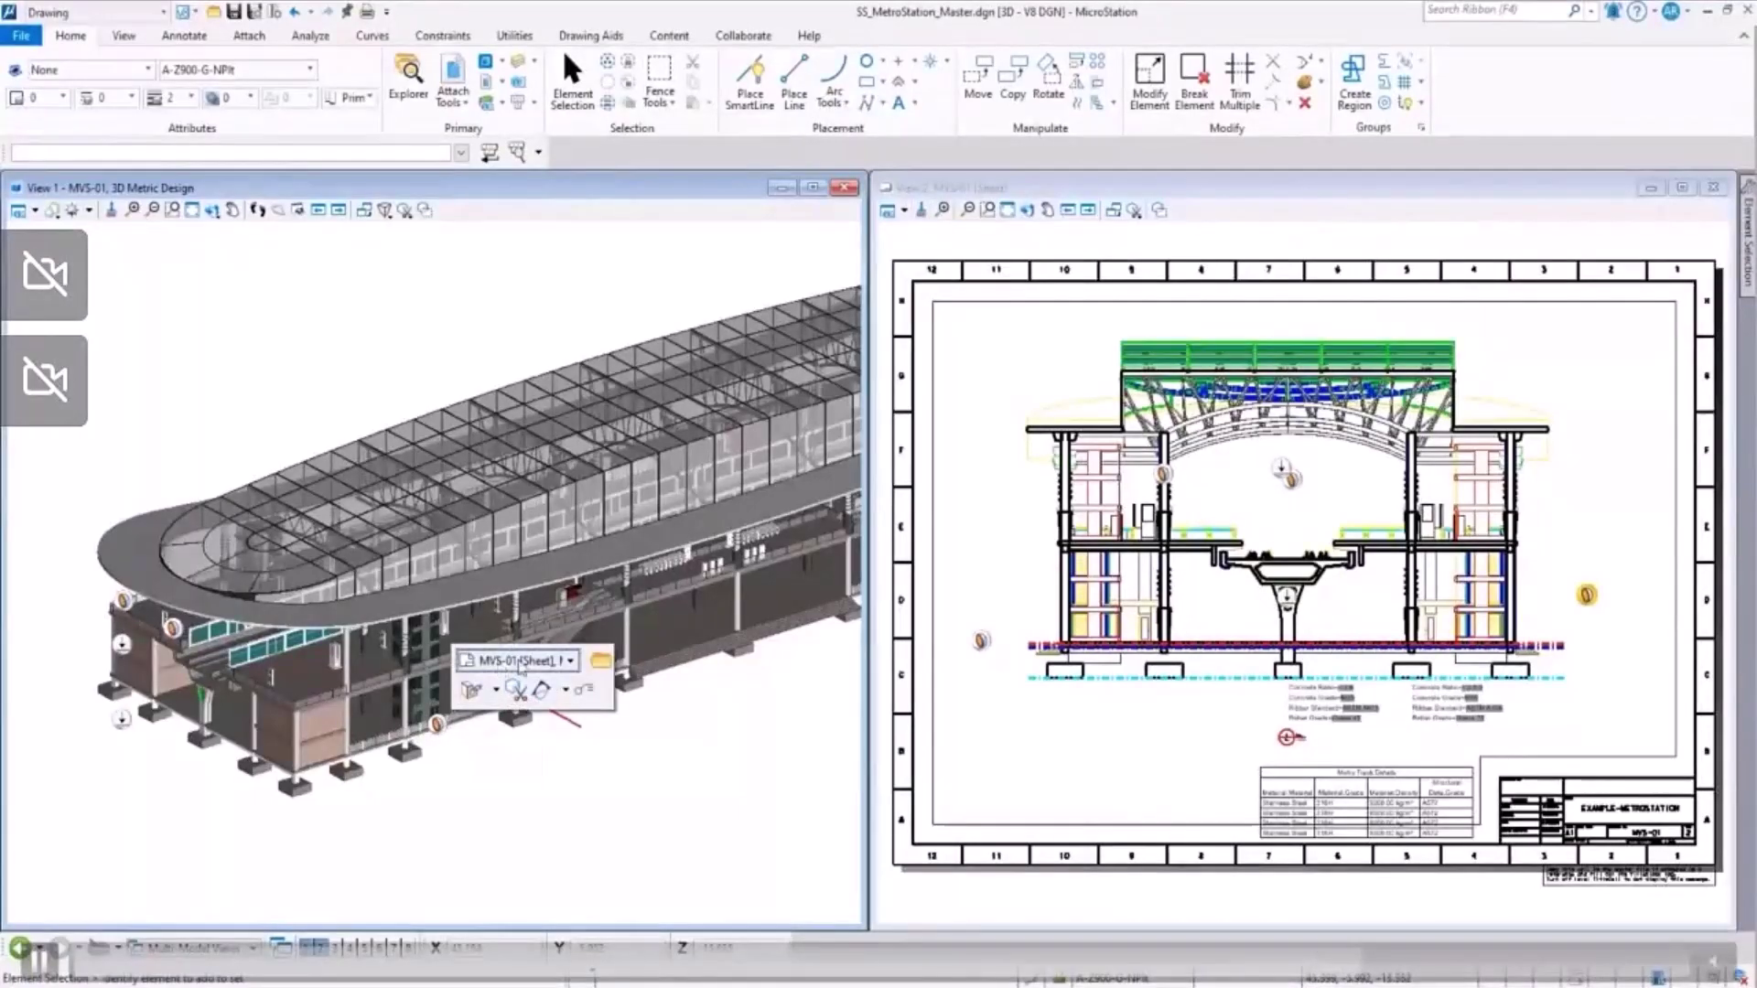
left_click(517, 692)
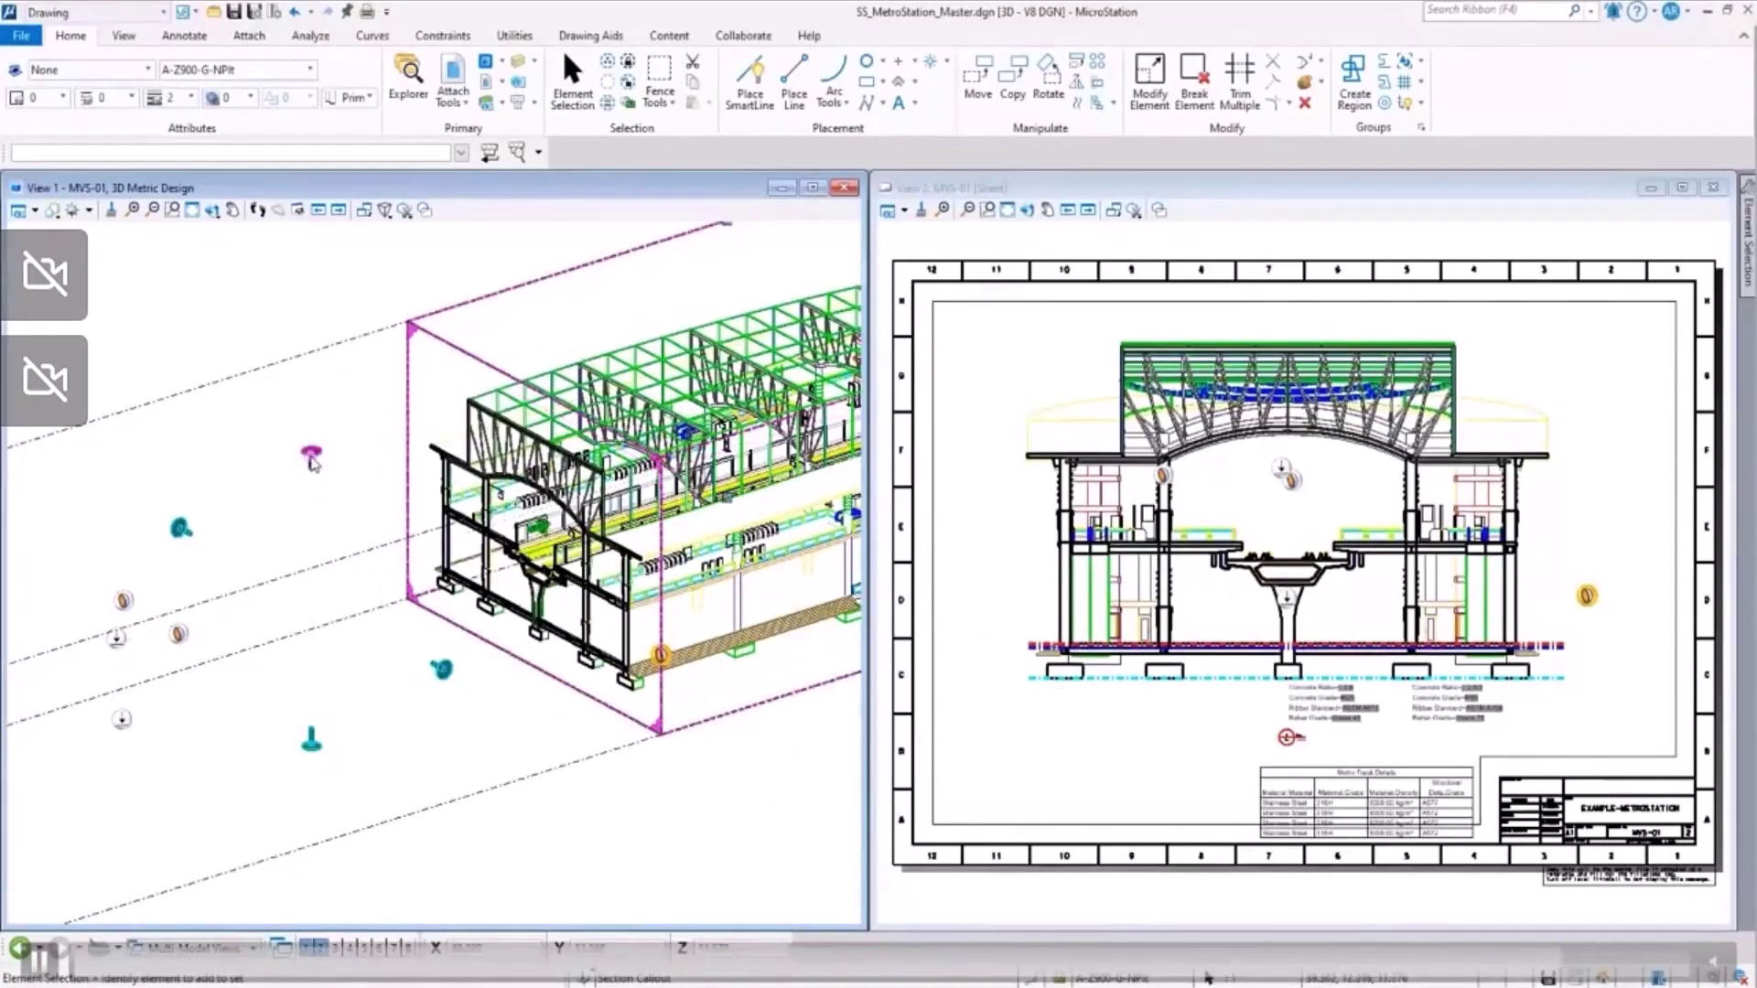
left_click_drag(312, 462, 305, 606)
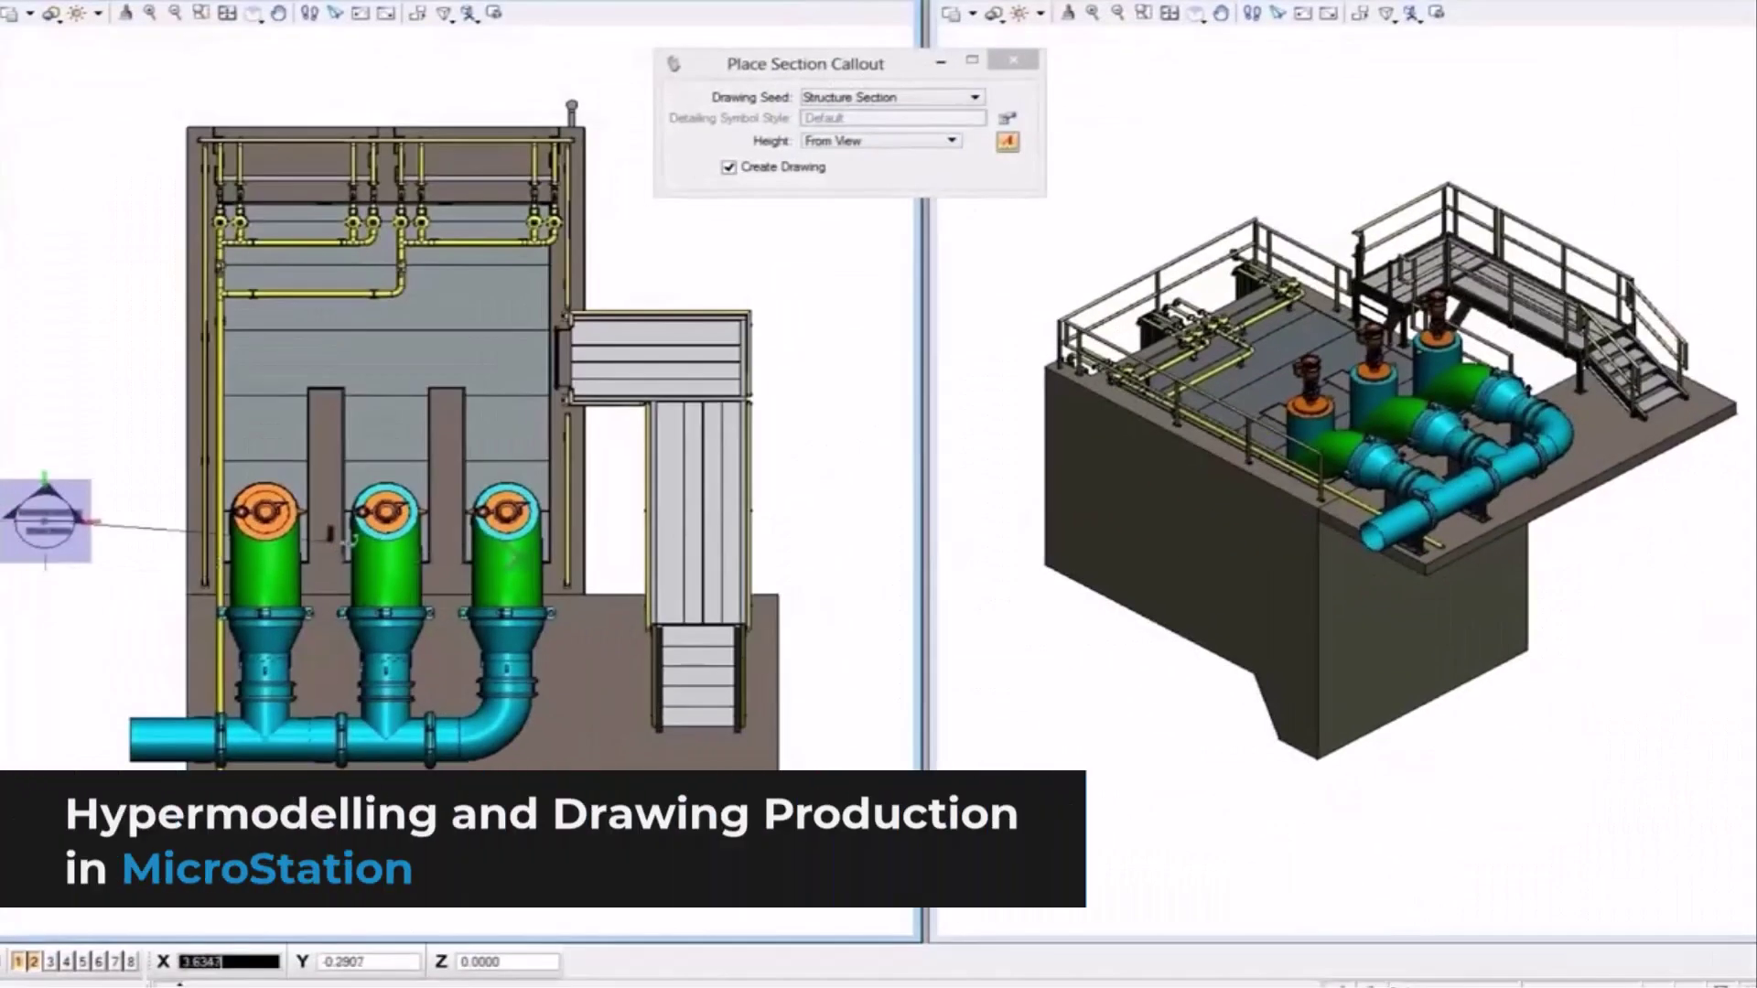
Place a Structure Section callout across all three pumps and the stairs, and create its drawing and sheet models named Section with Open Model enabled
left_click(44, 520)
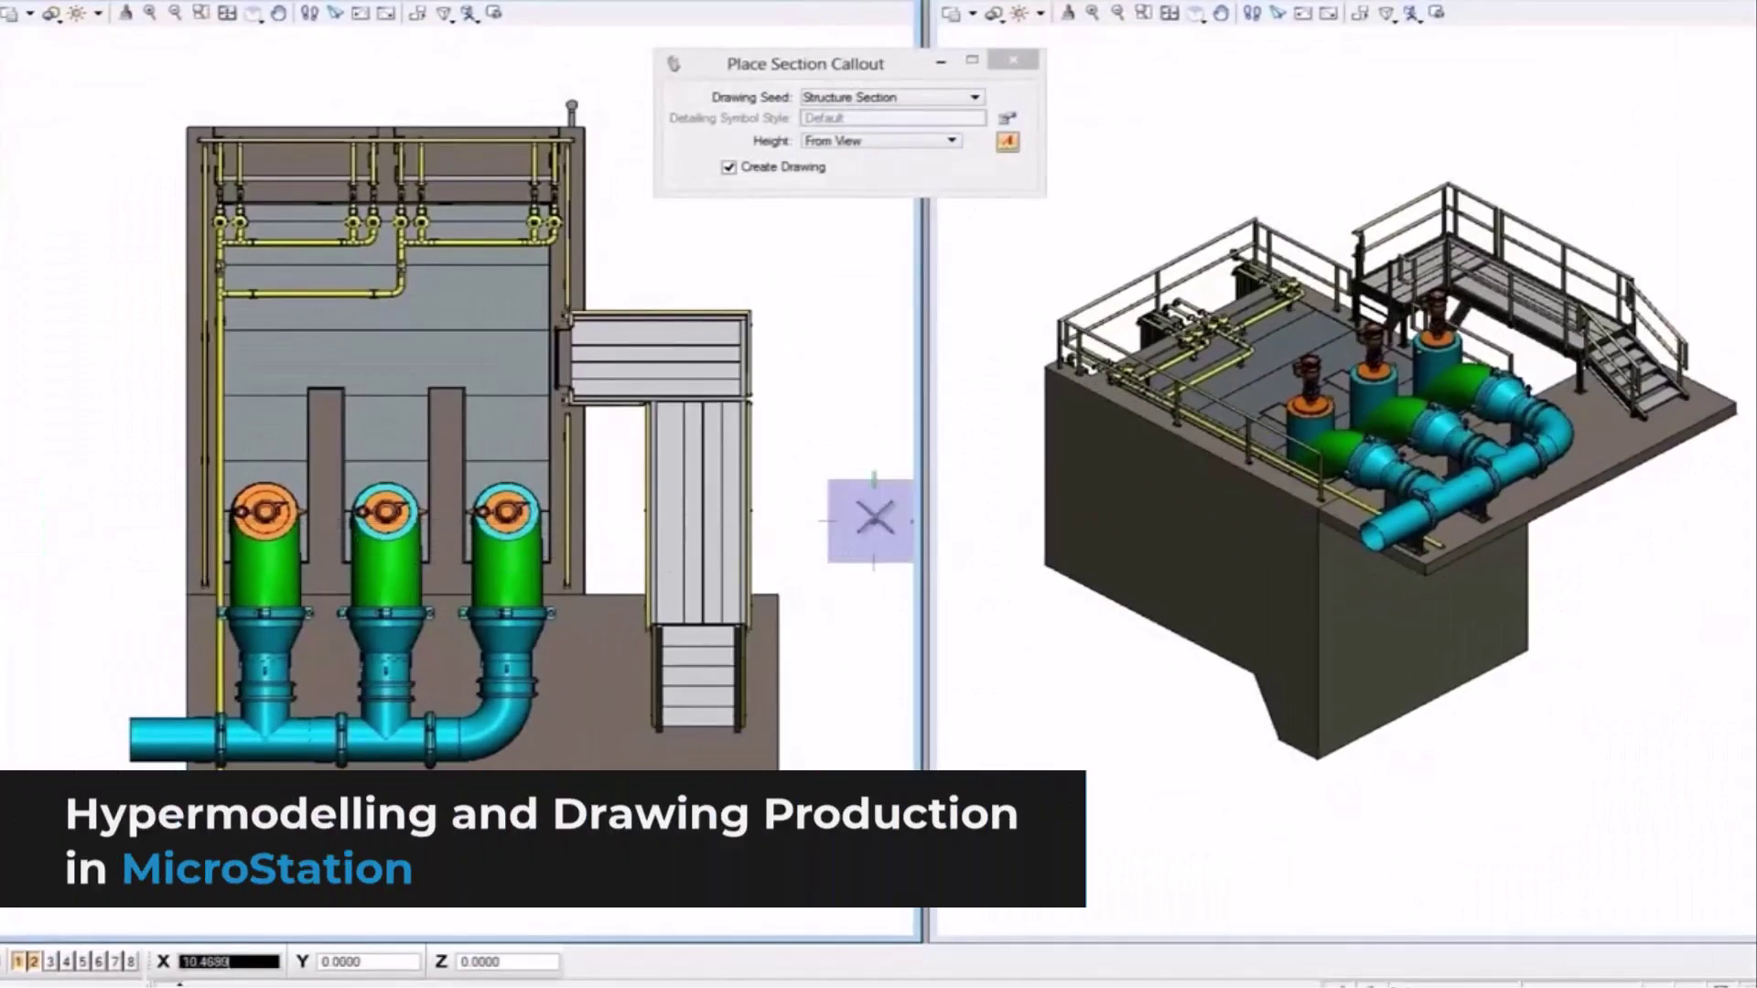
left_click(872, 529)
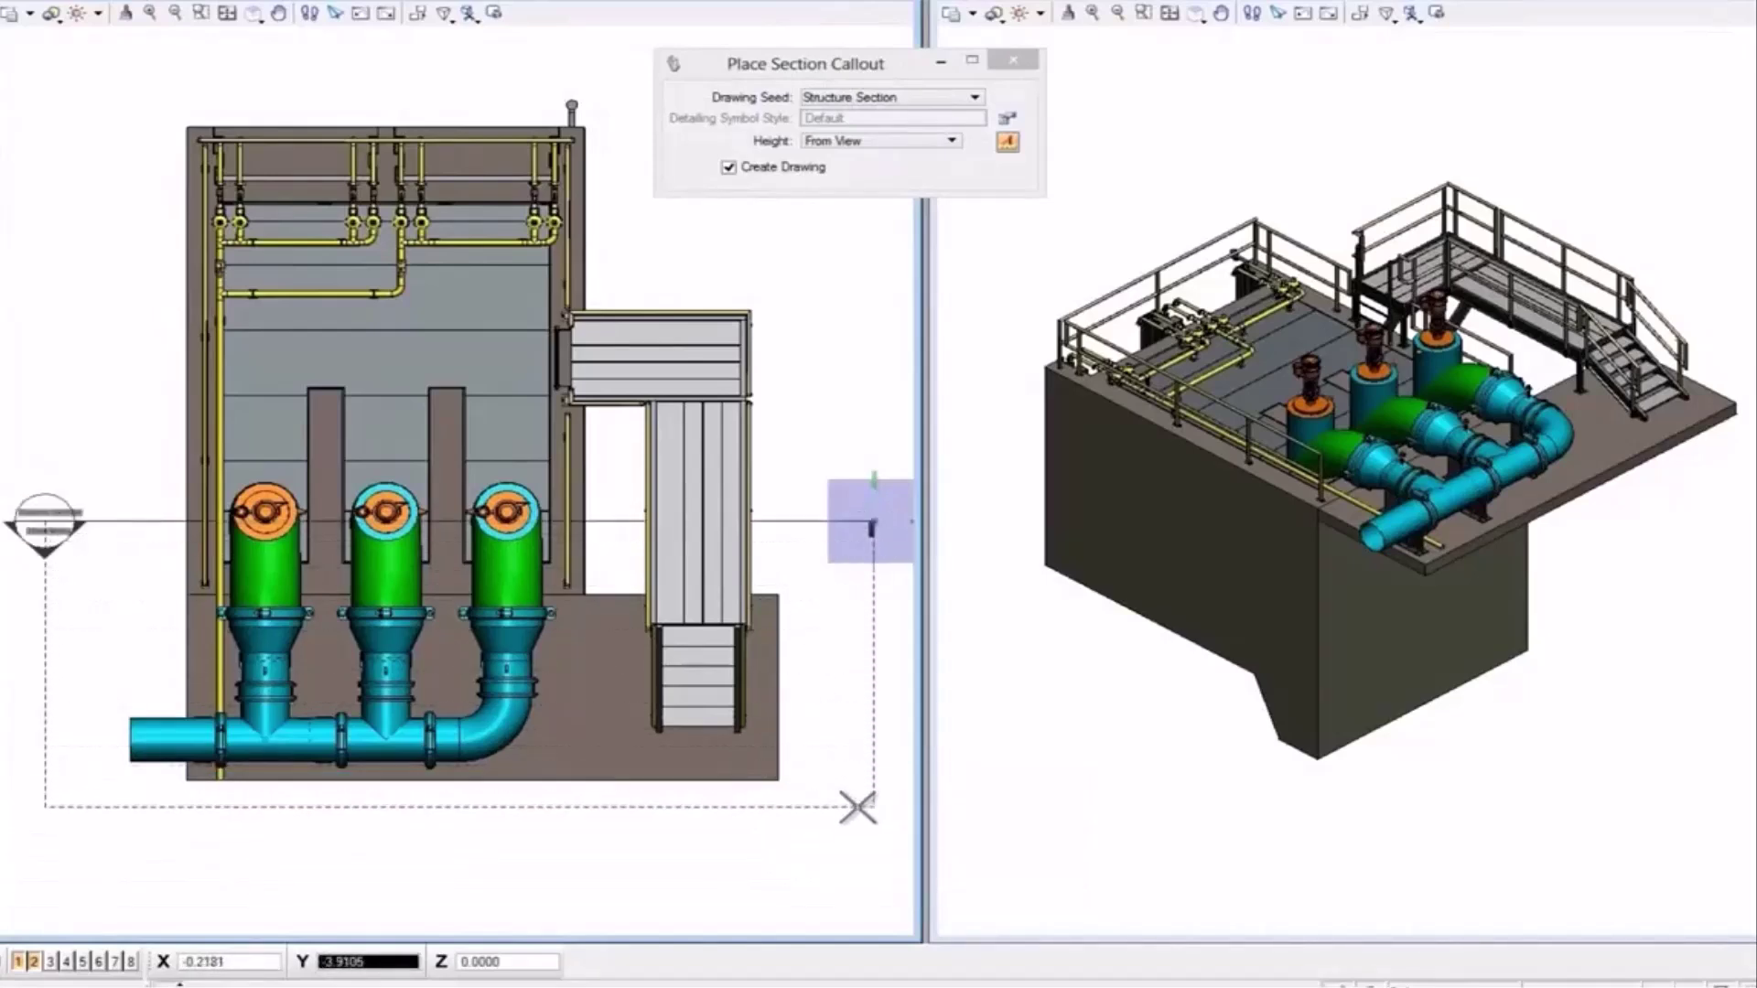
left_click(858, 809)
left_click(819, 669)
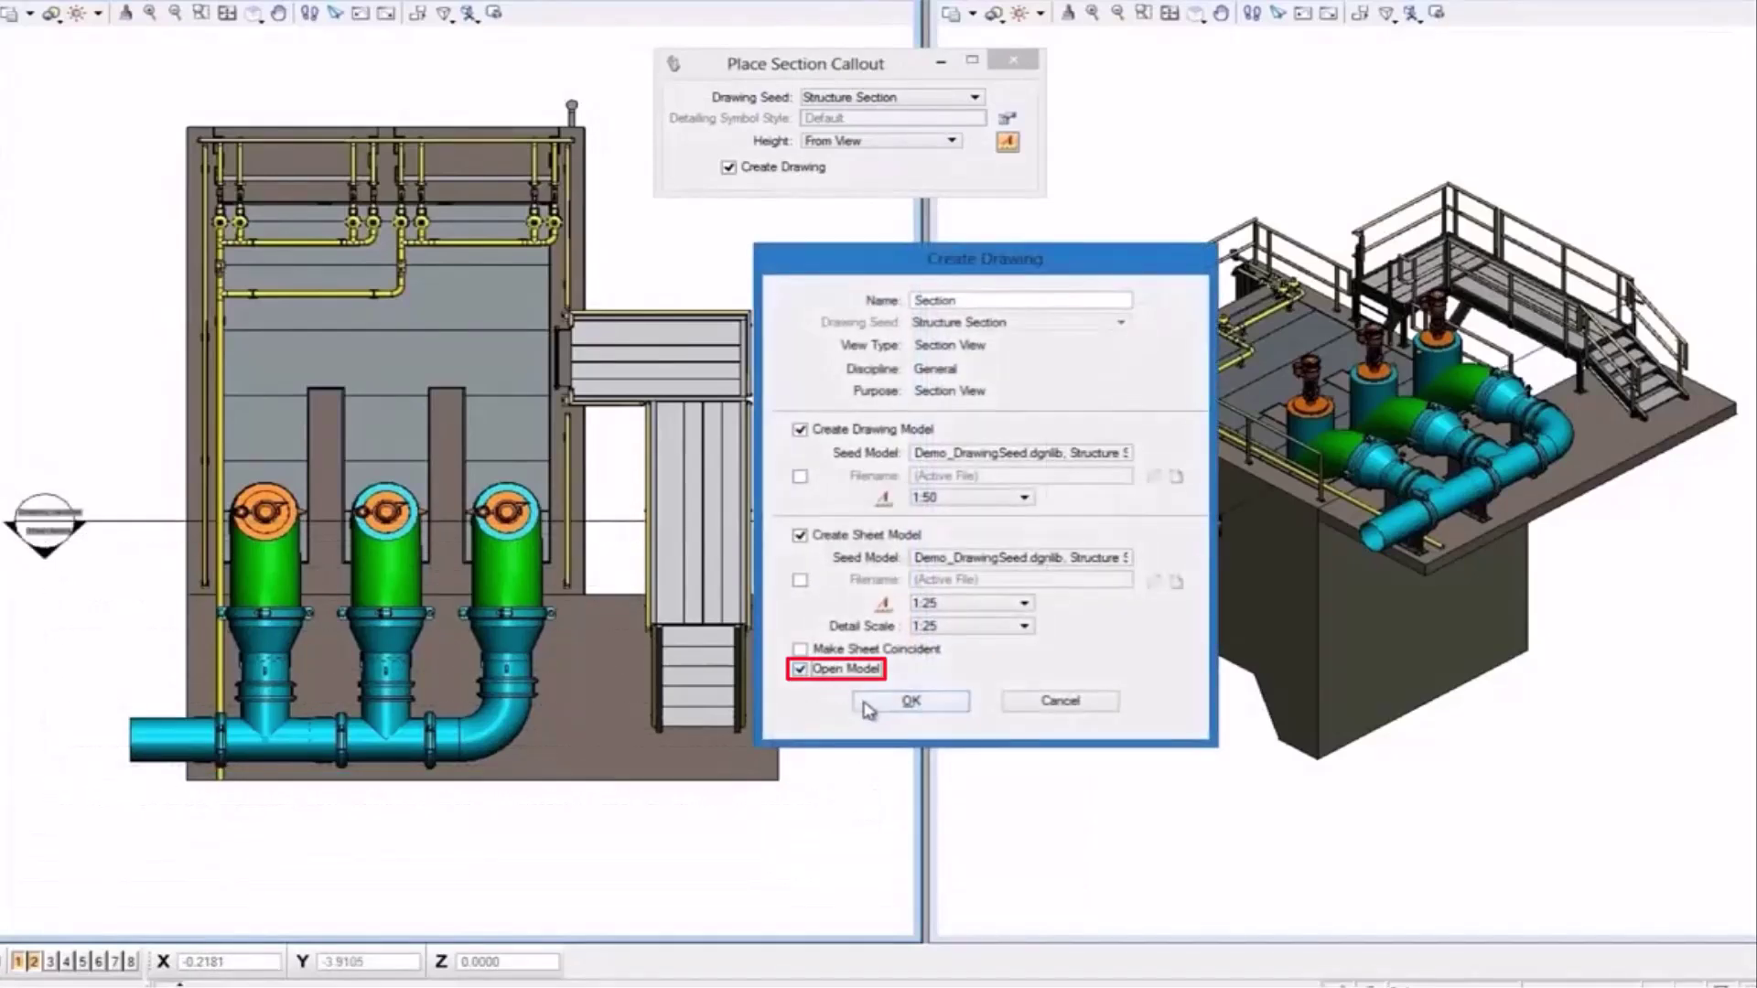
left_click(871, 707)
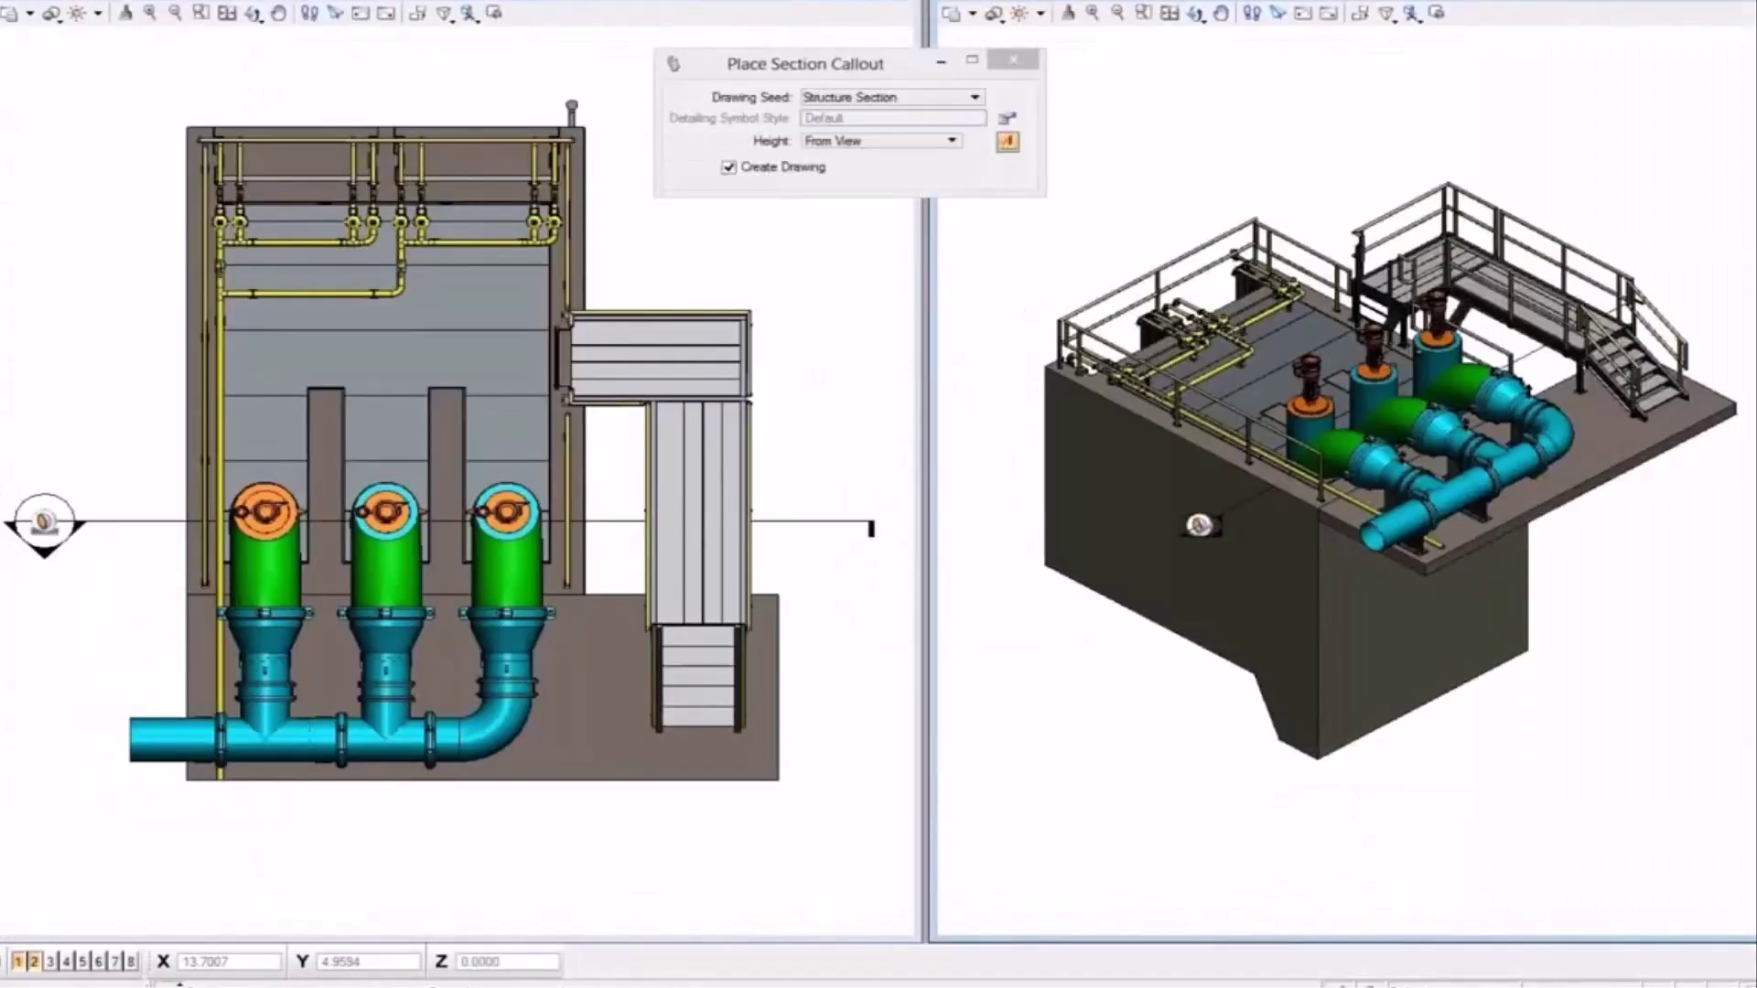
Place a section callout lengthwise through the middle pump, creating drawing Section-2 with Create Sheet Model and Open Model disabled
left_click(383, 66)
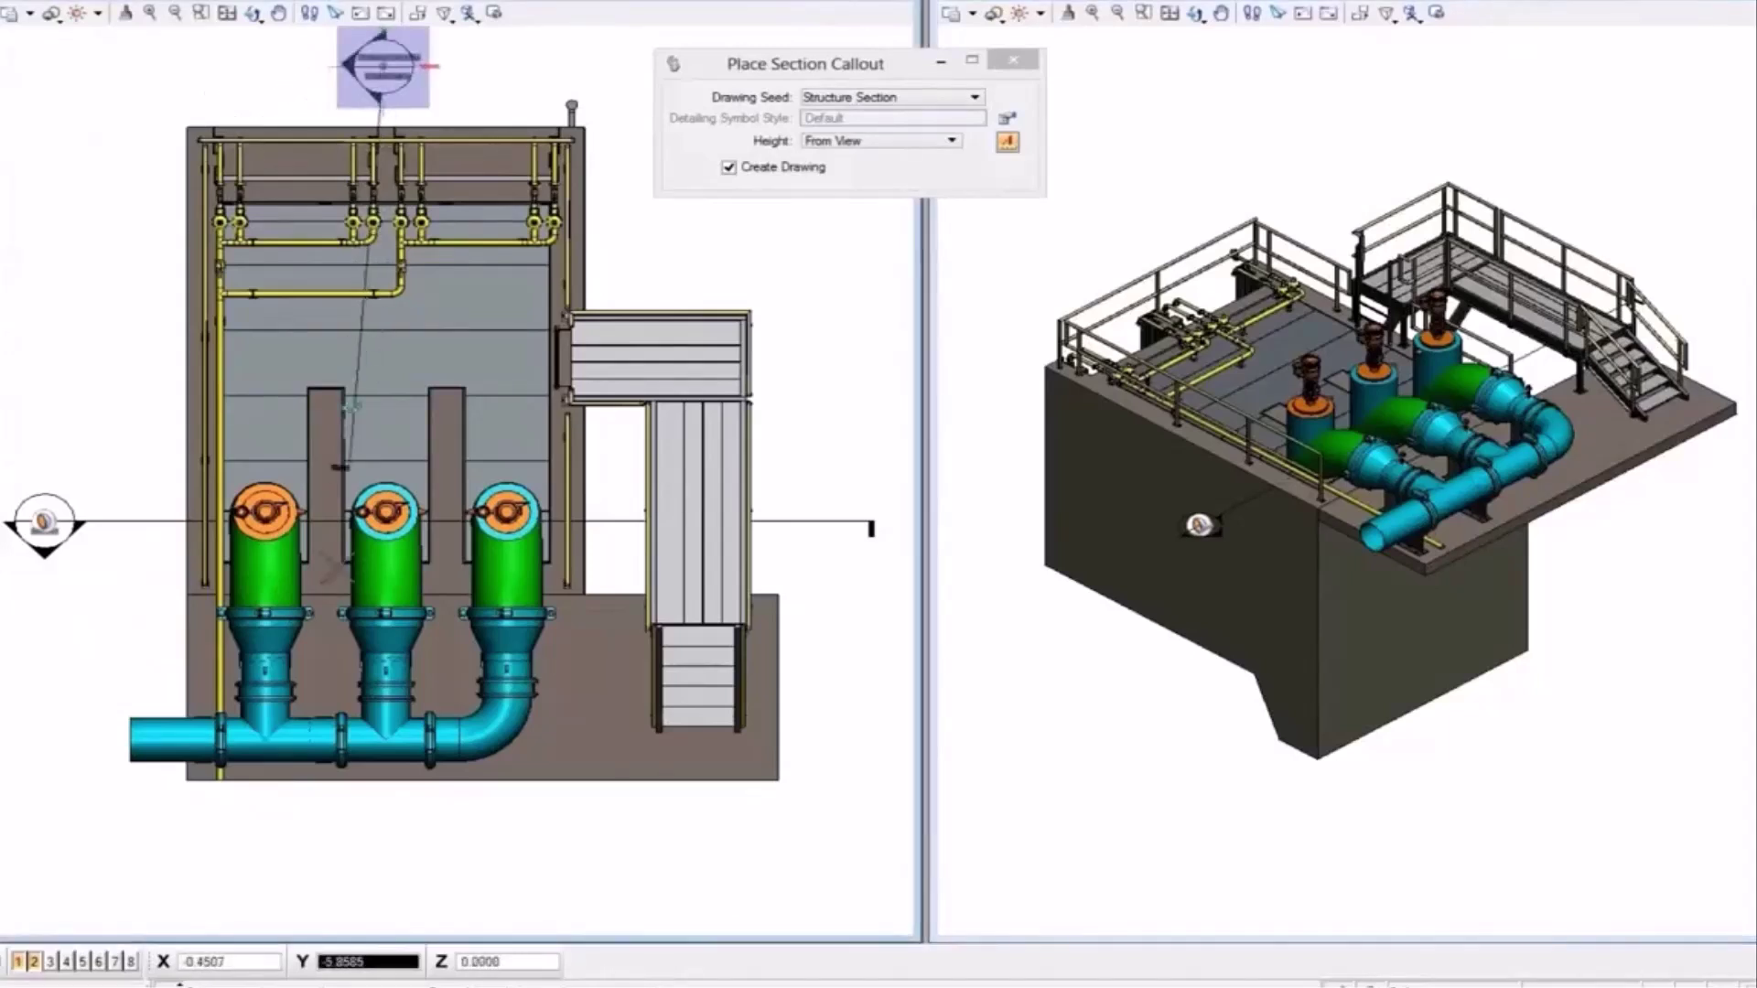
left_click(390, 822)
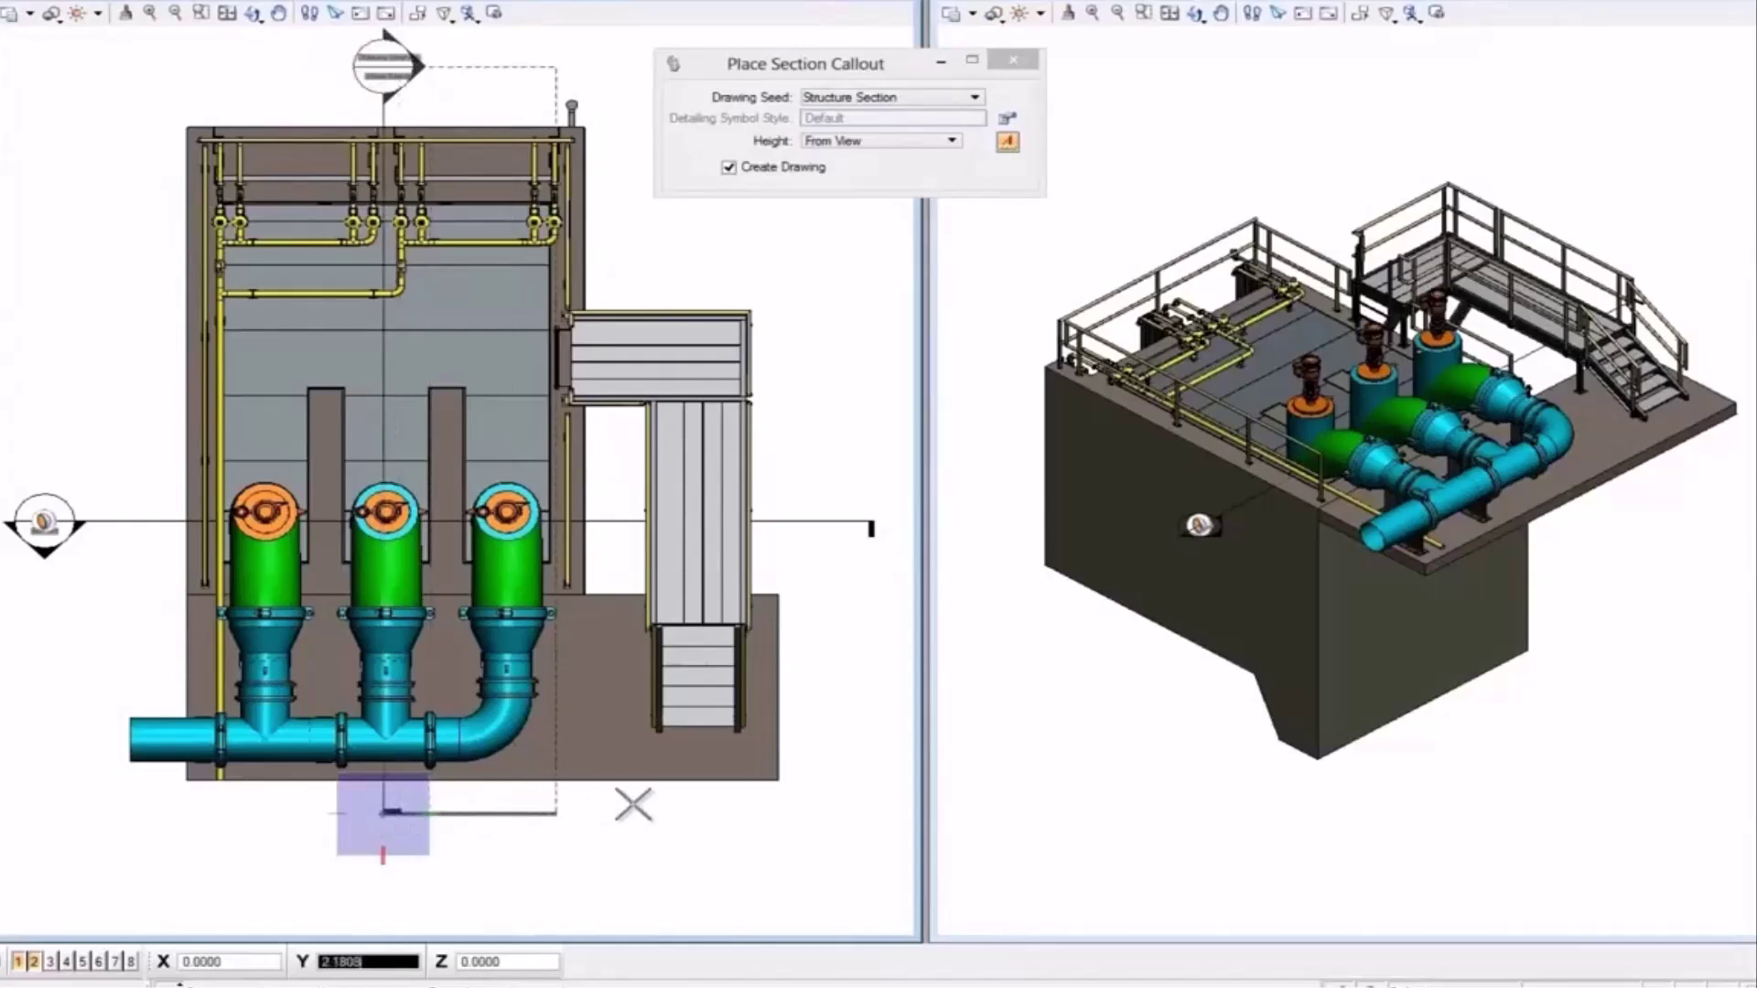
left_click(811, 815)
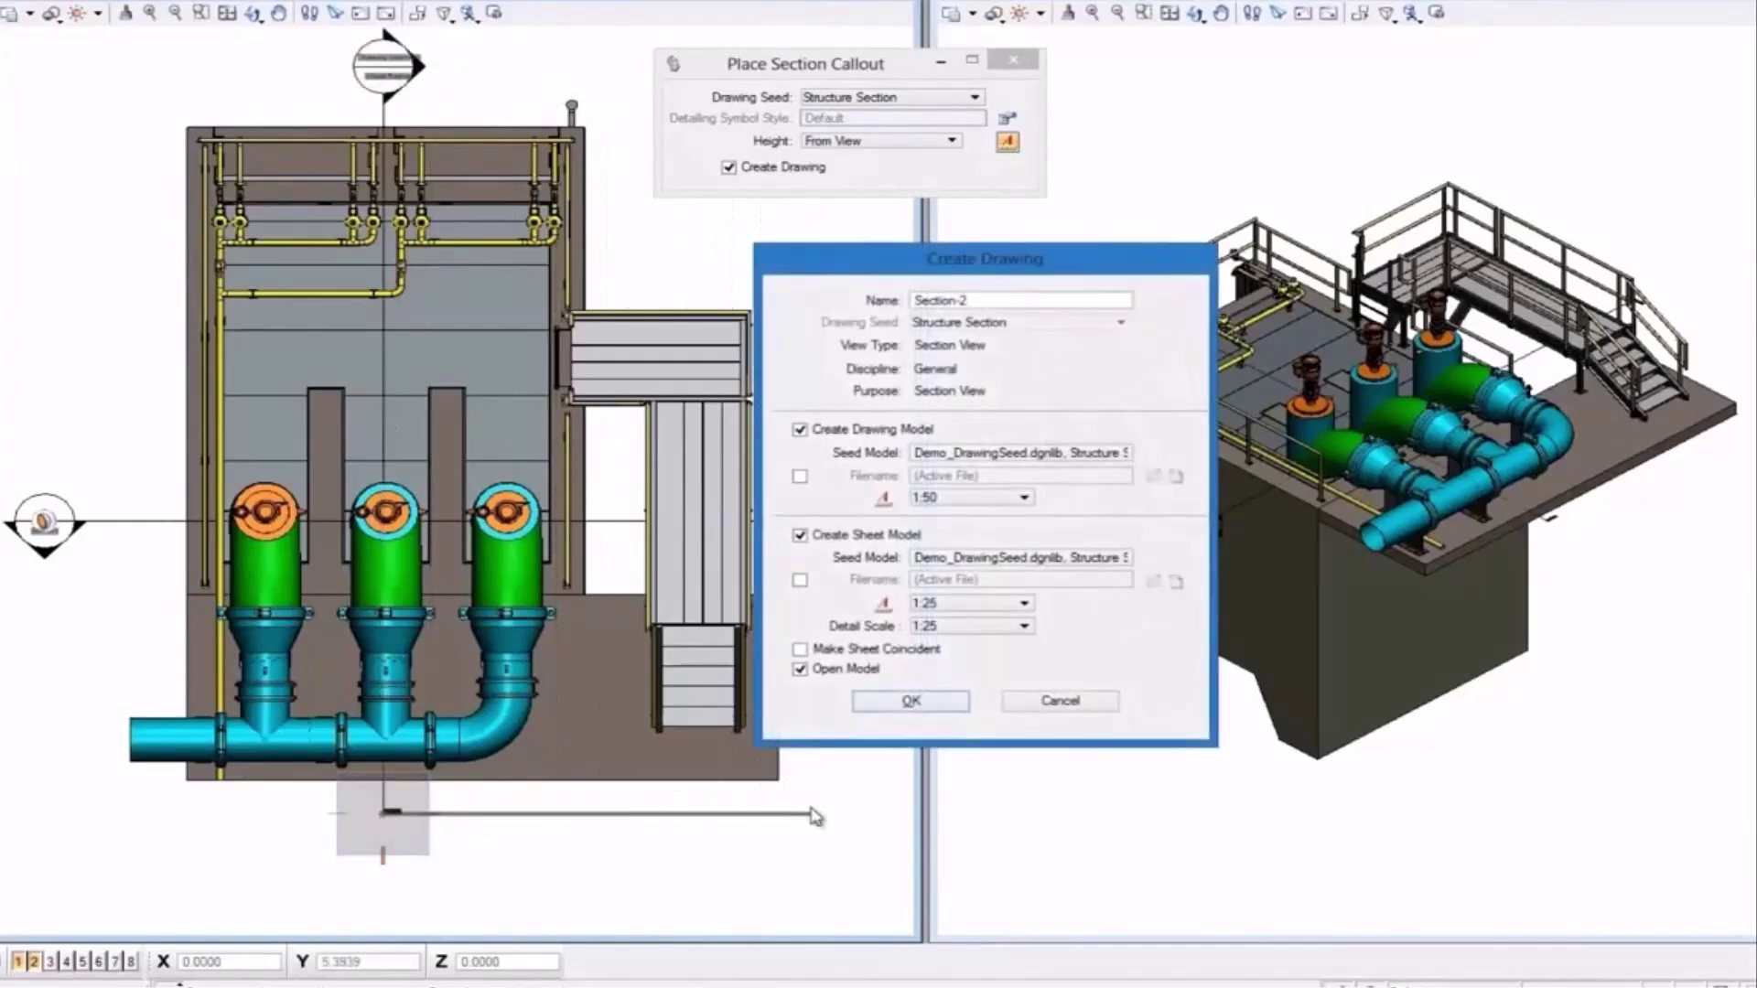
left_click(800, 534)
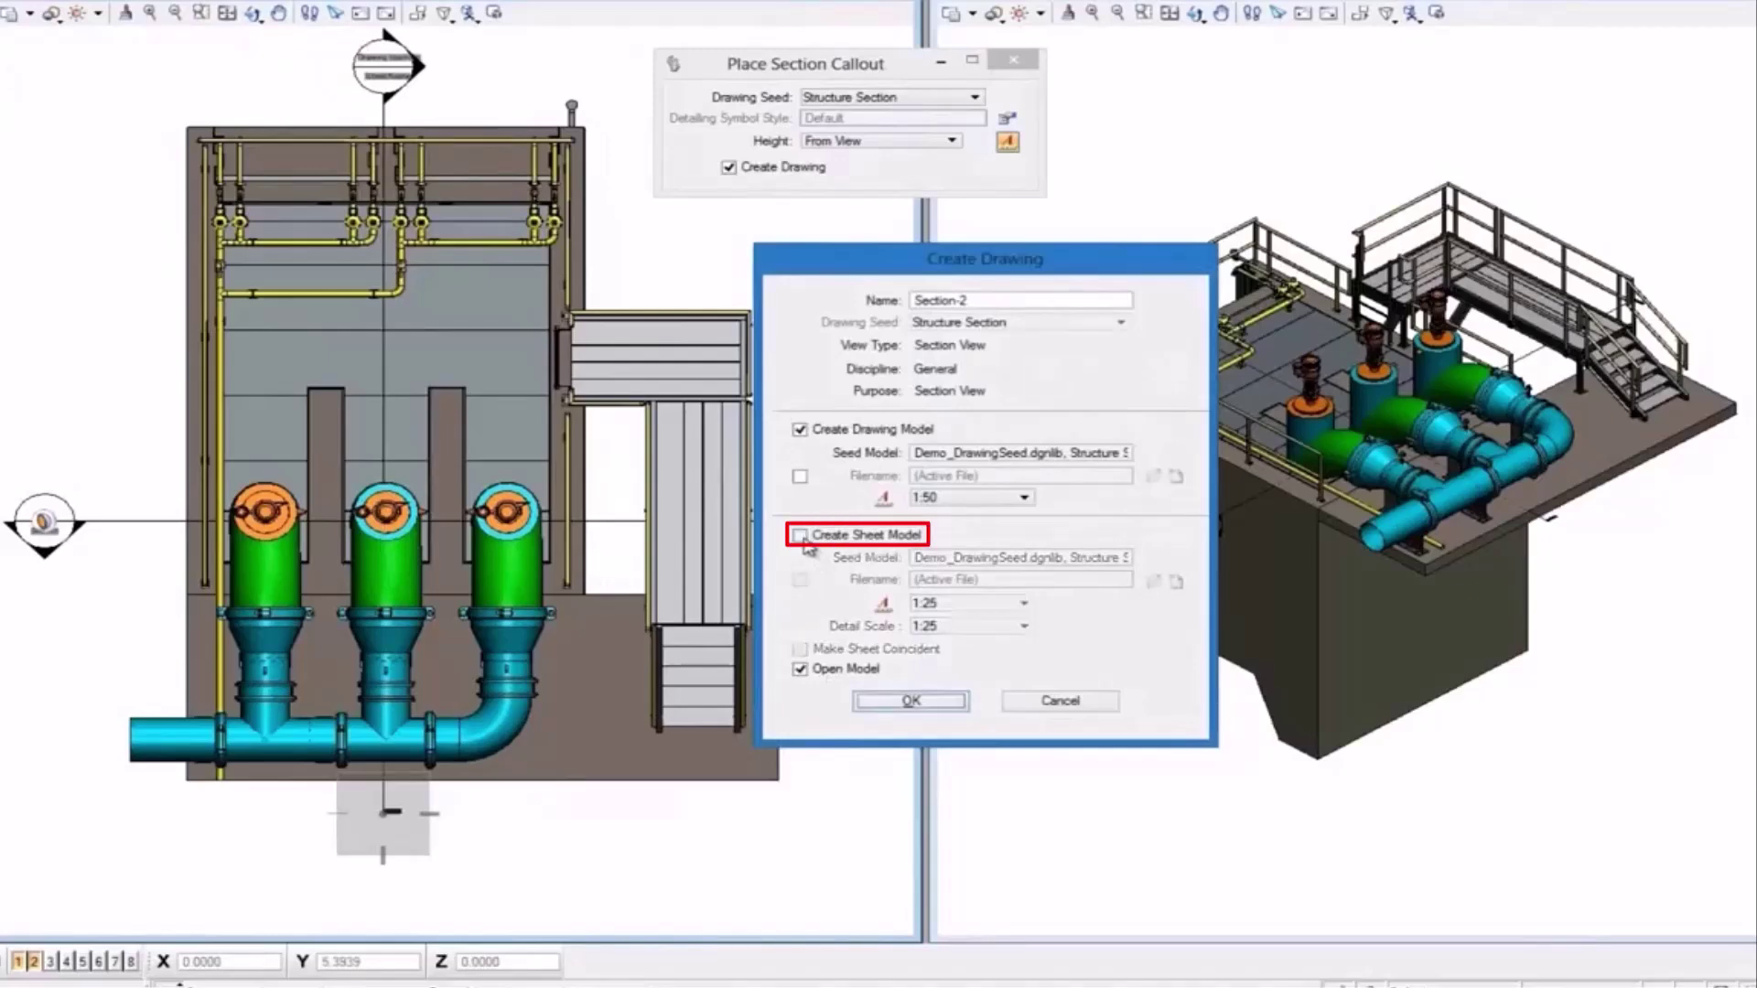
left_click(800, 669)
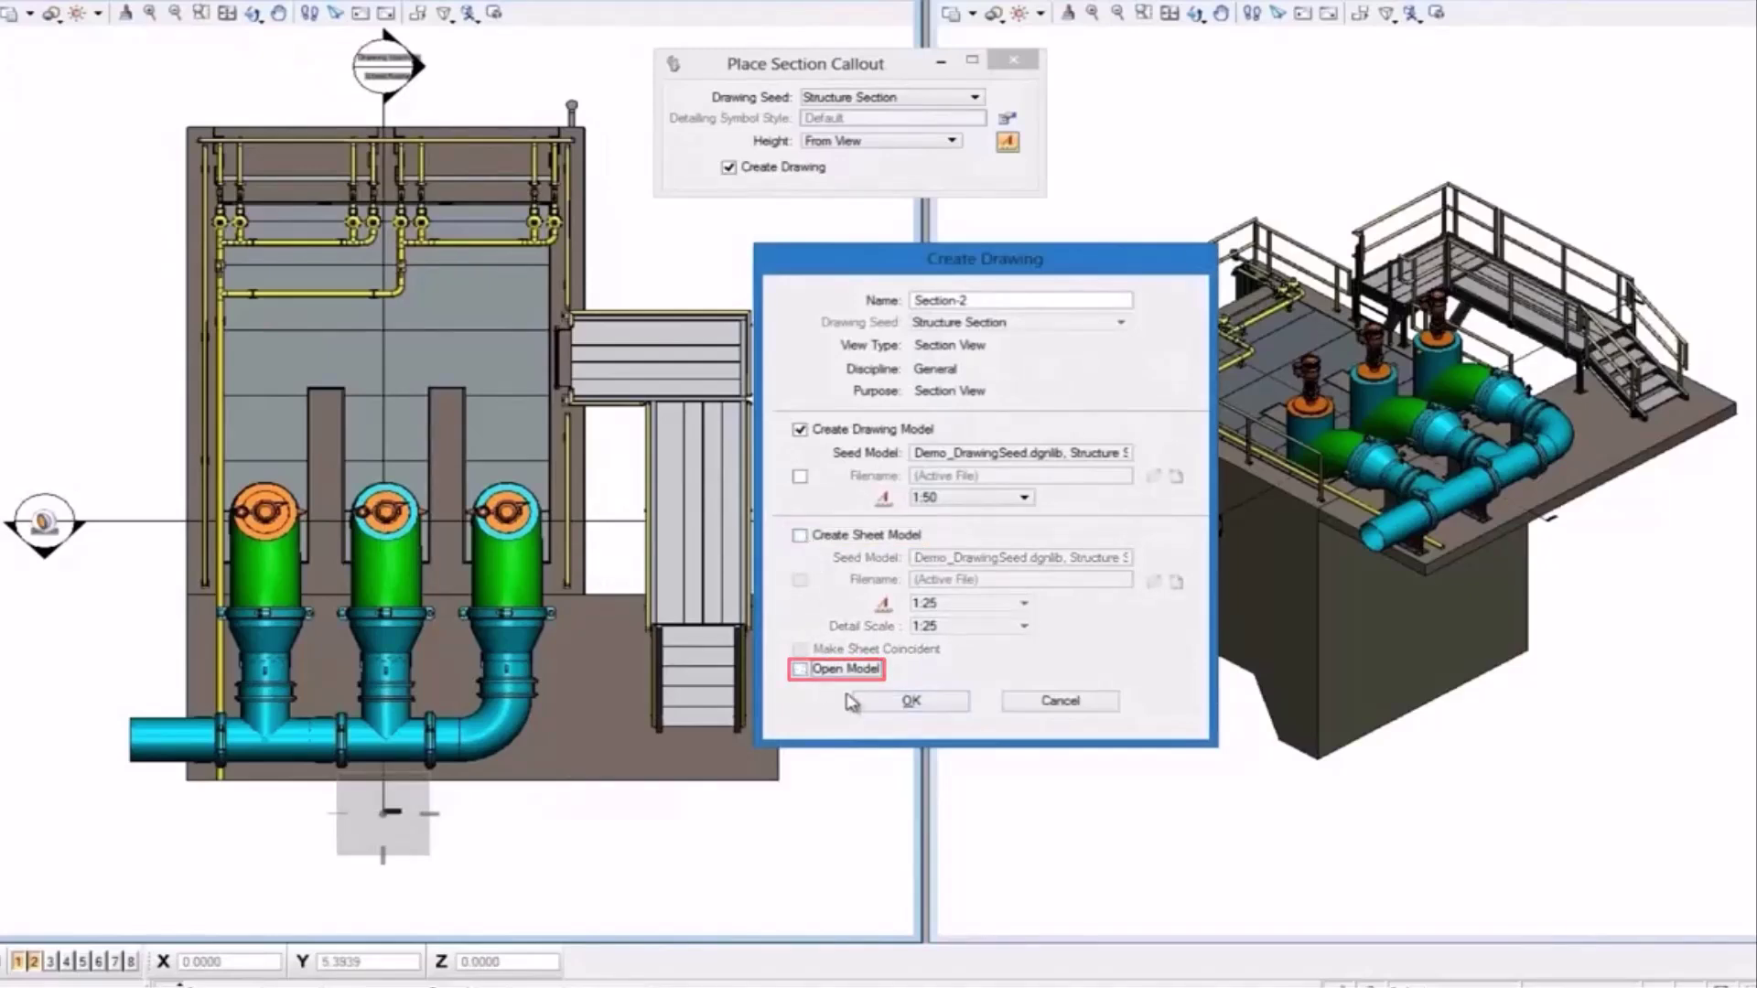
left_click(906, 701)
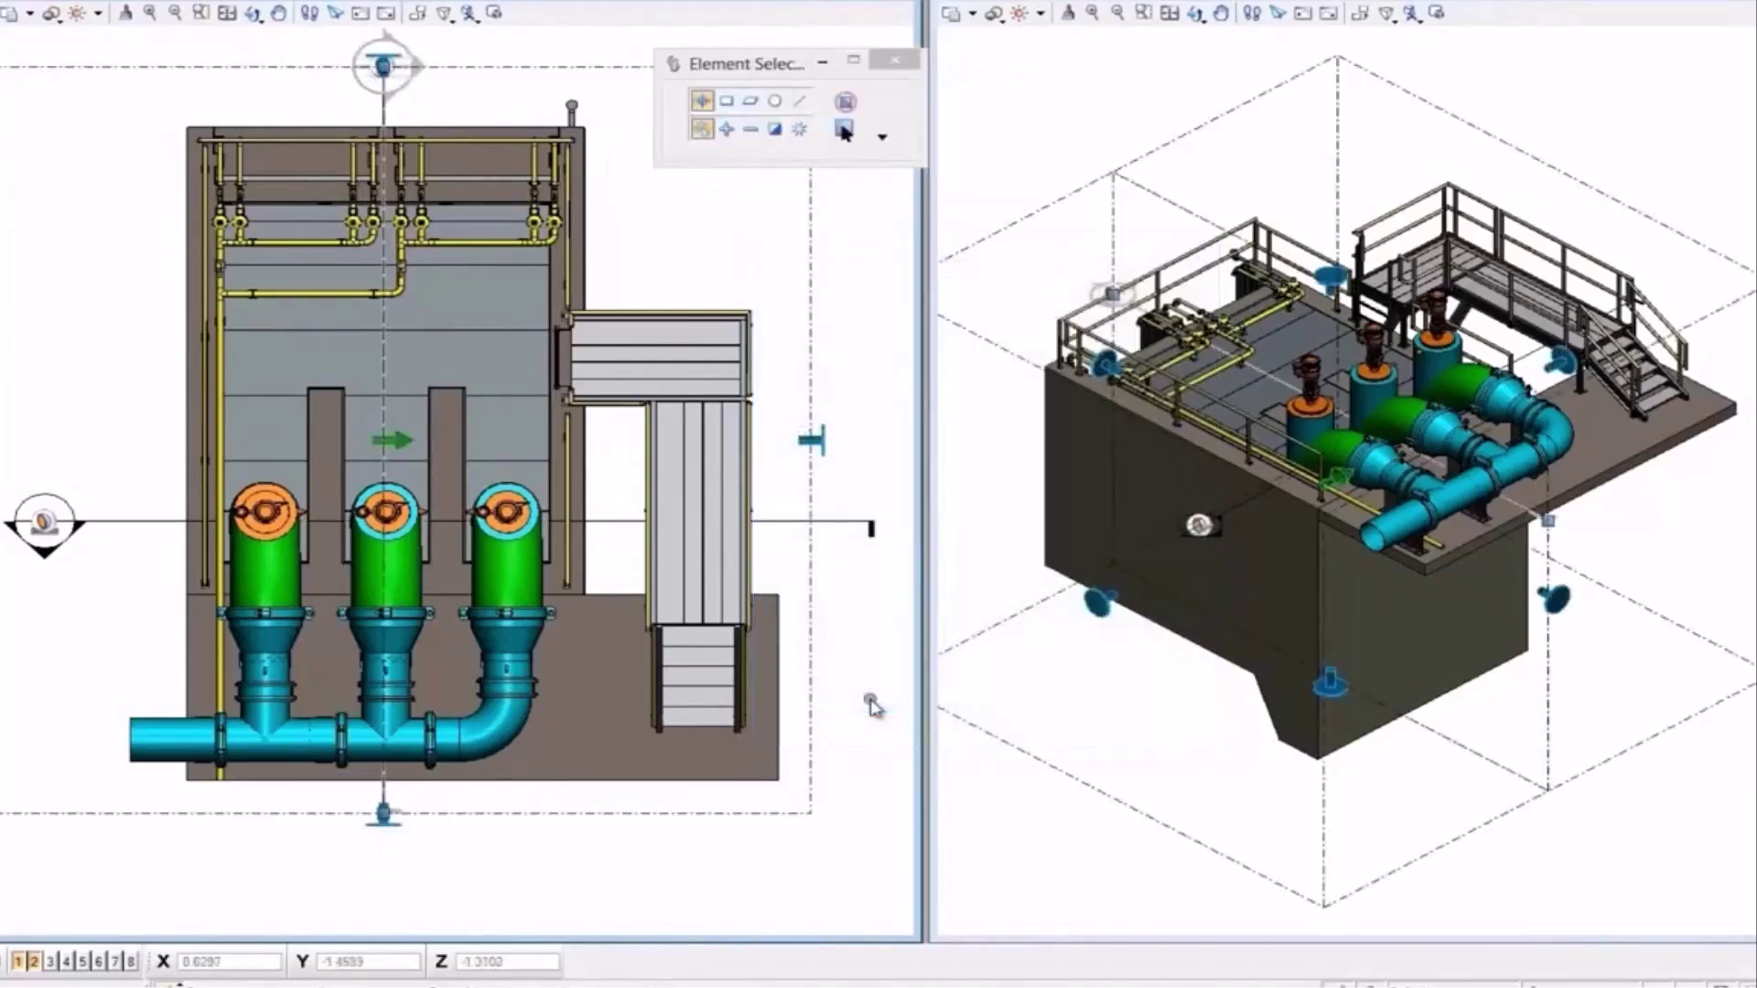
left_click(871, 706)
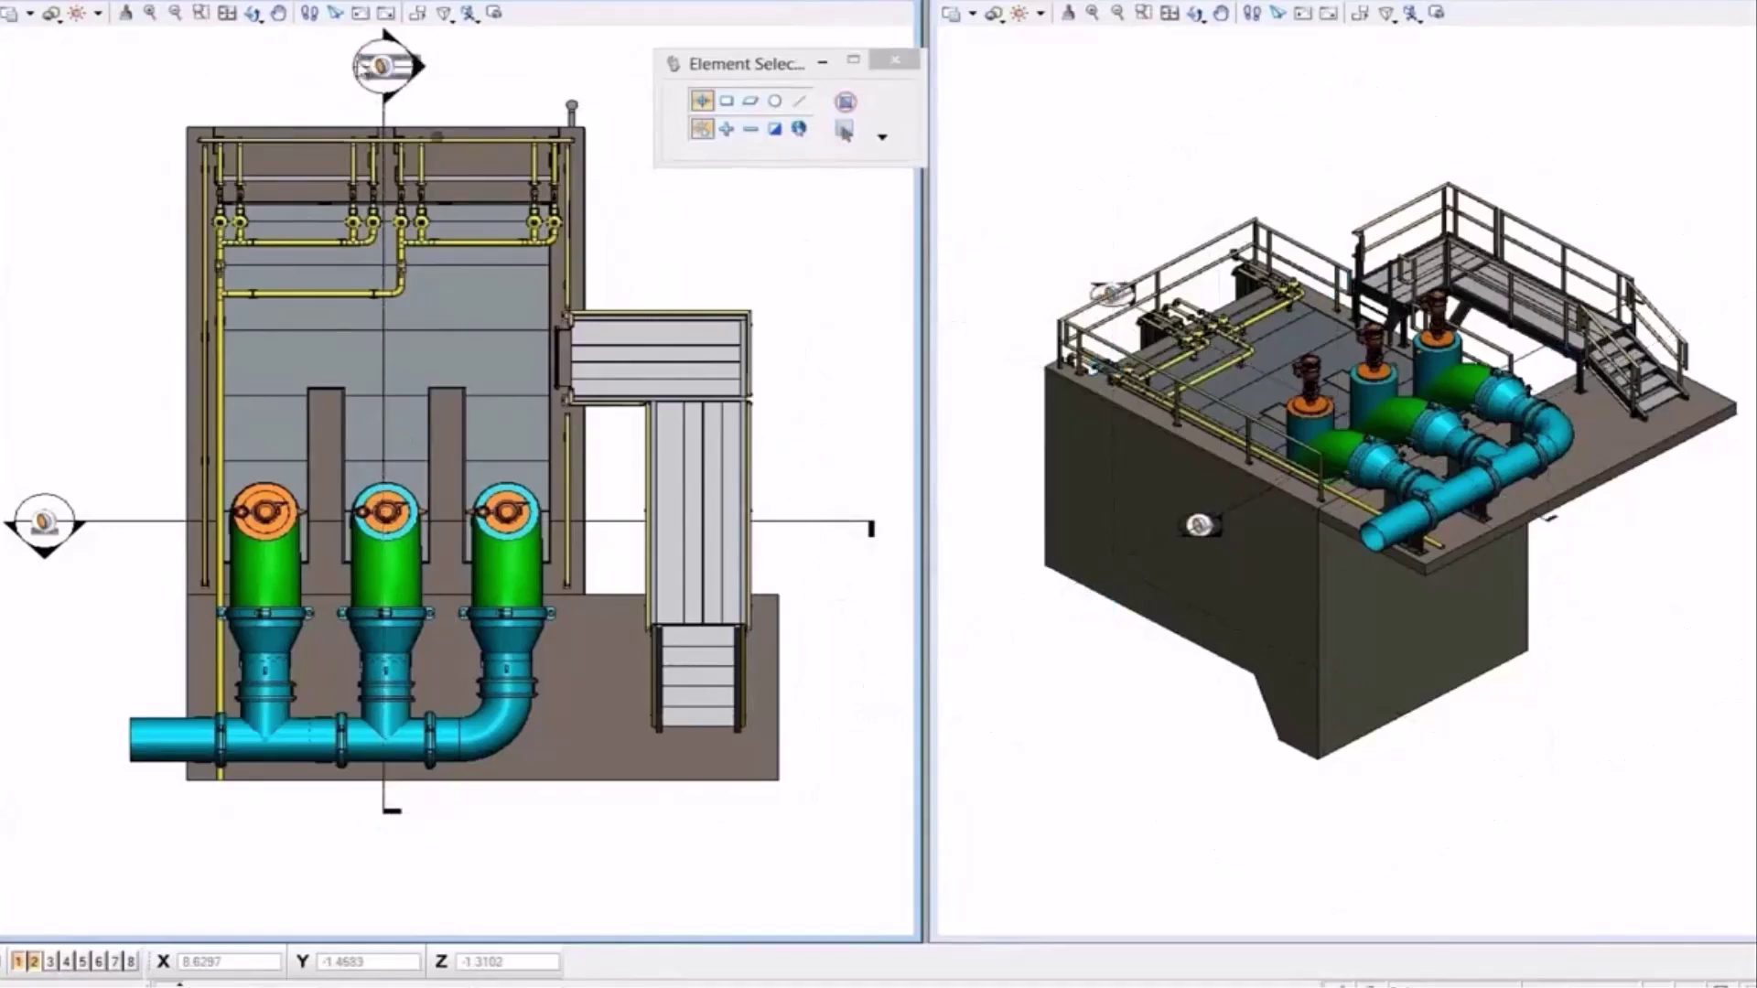
In the right view, place a Structure Plan callout horizontally through the pumps, looking down, and create drawing Plan with Create Sheet Model disabled
left_click(266, 15)
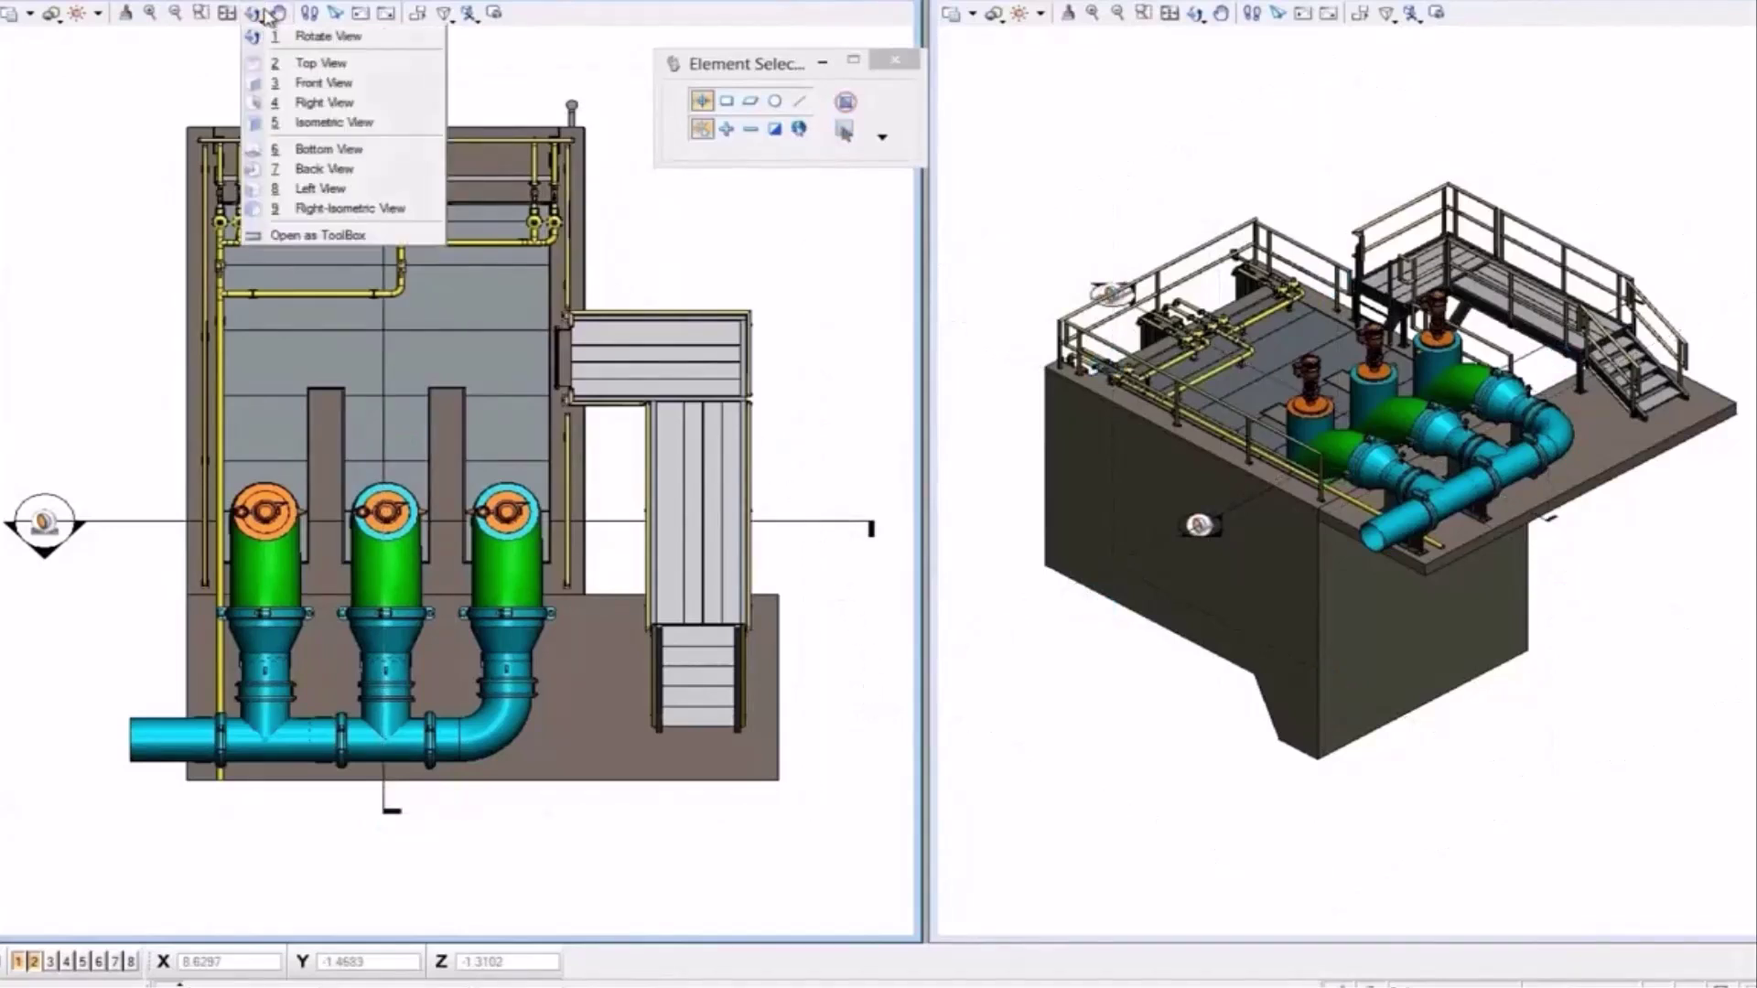
left_click(273, 103)
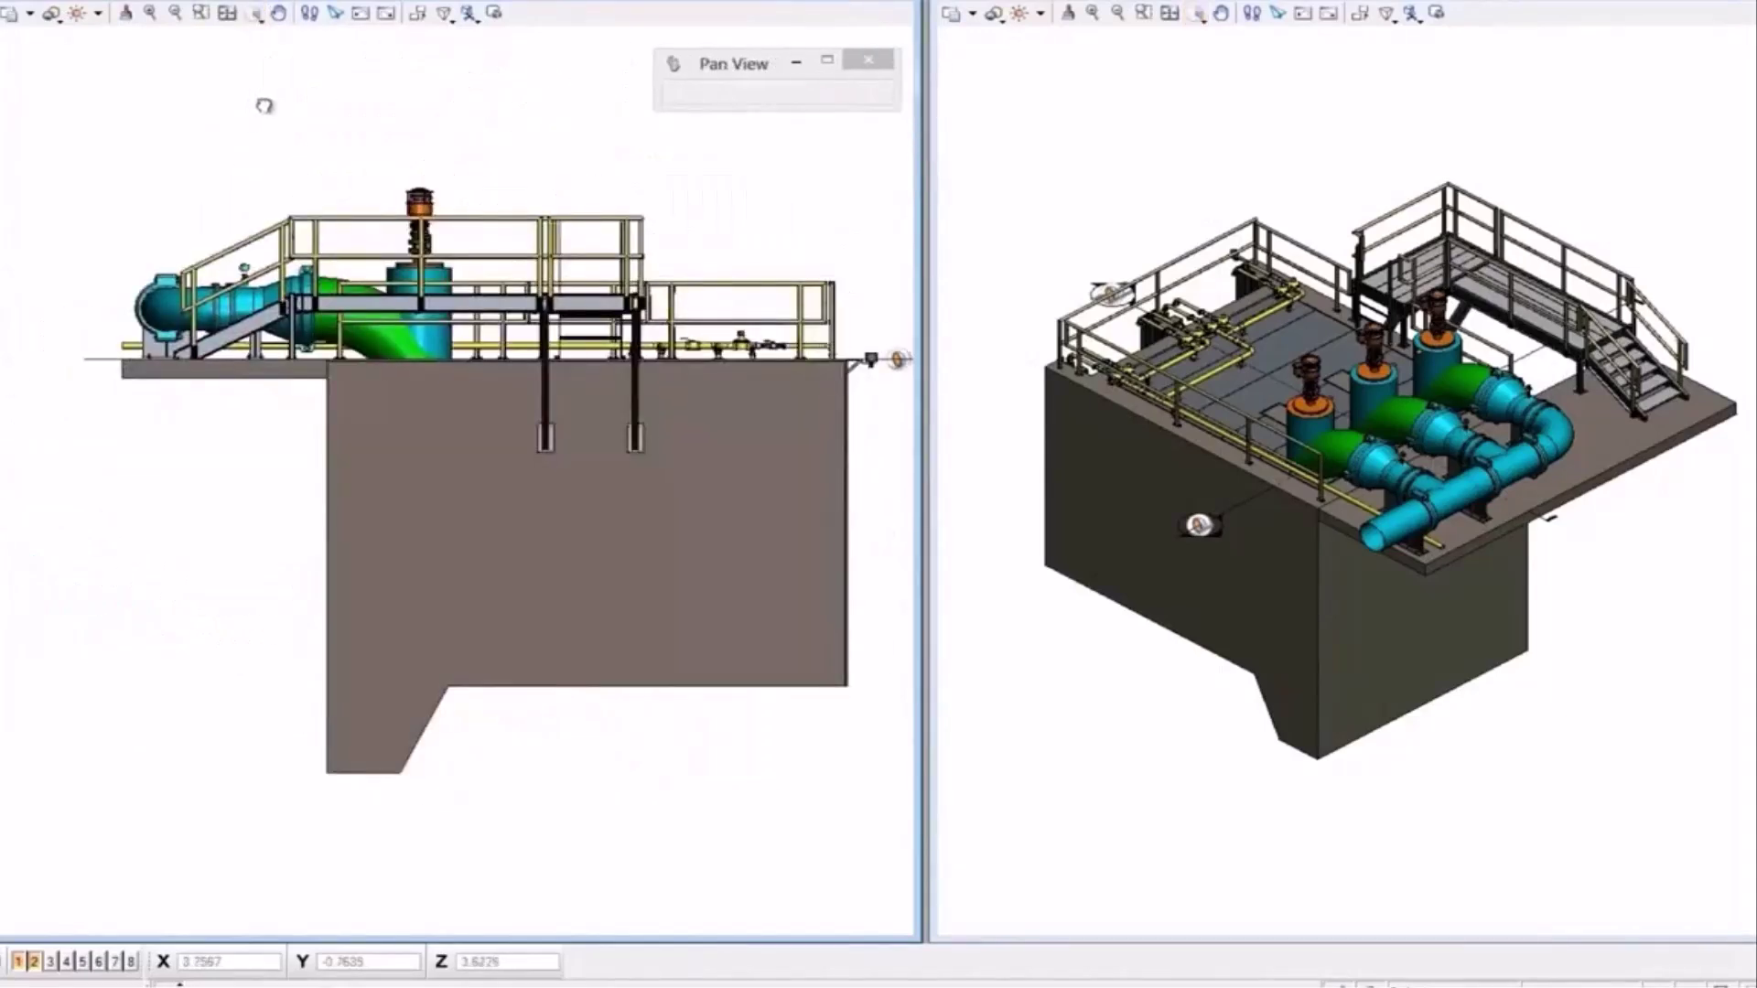
middle_click_drag(263, 107, 215, 134)
right_click(215, 142)
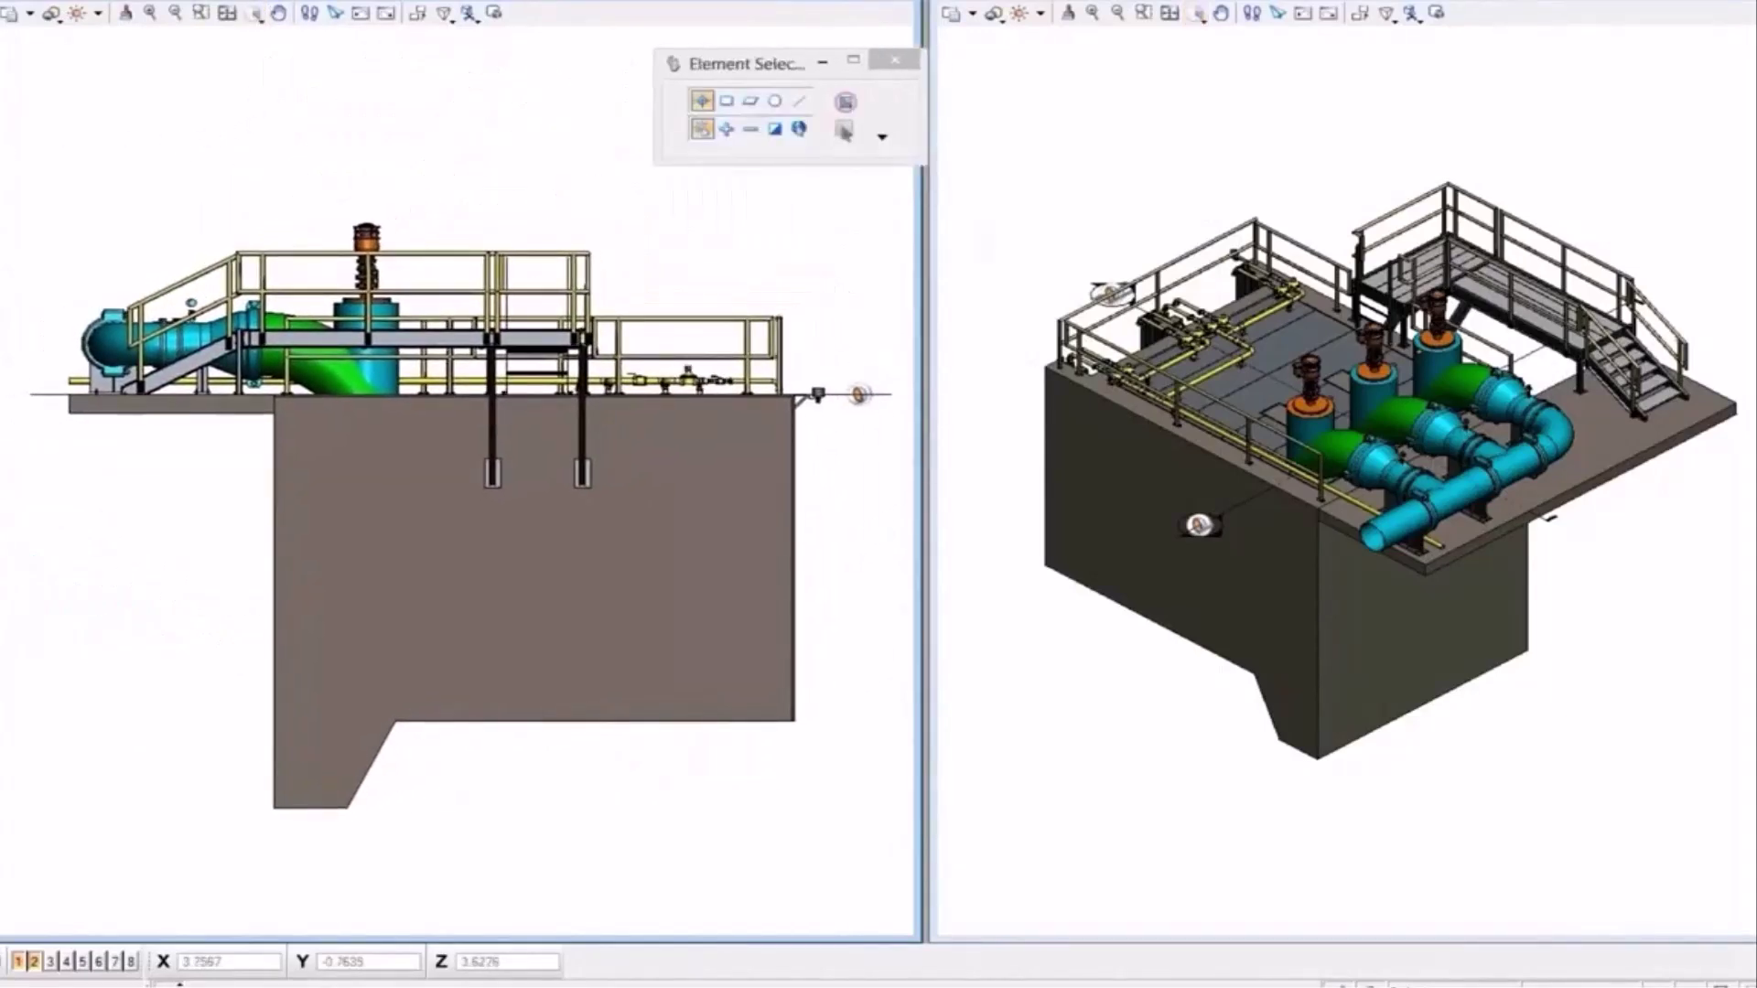
left_click(16, 337)
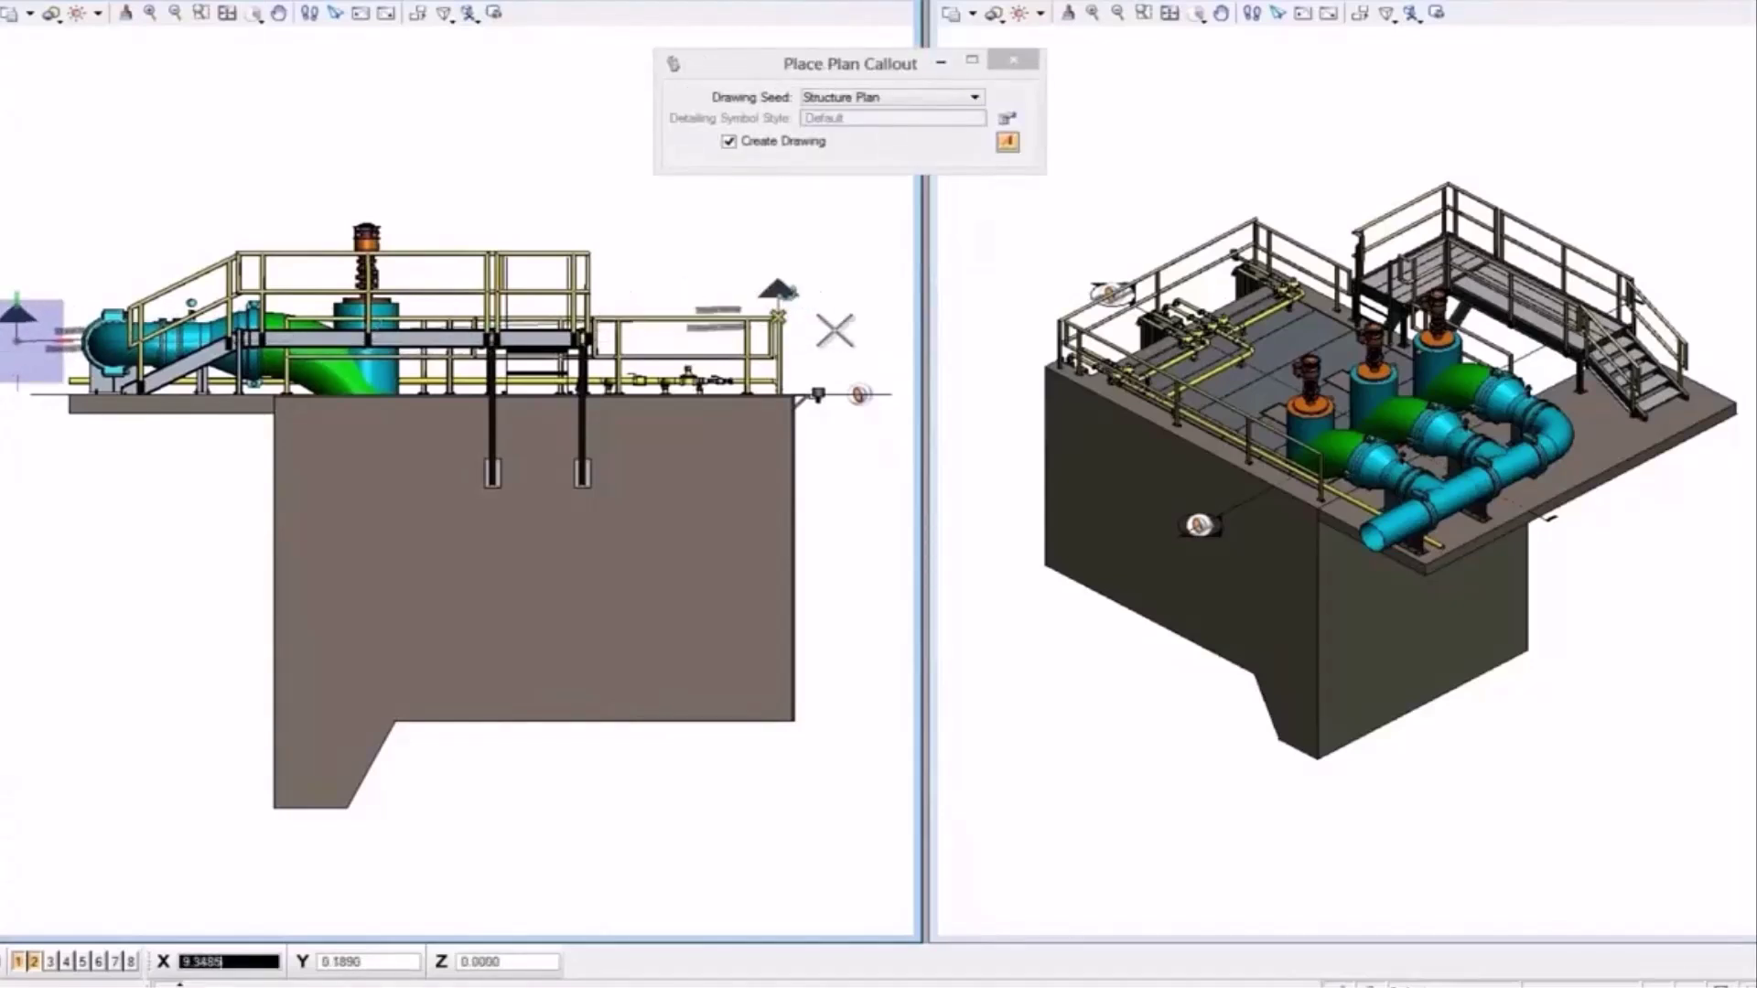
left_click(874, 338)
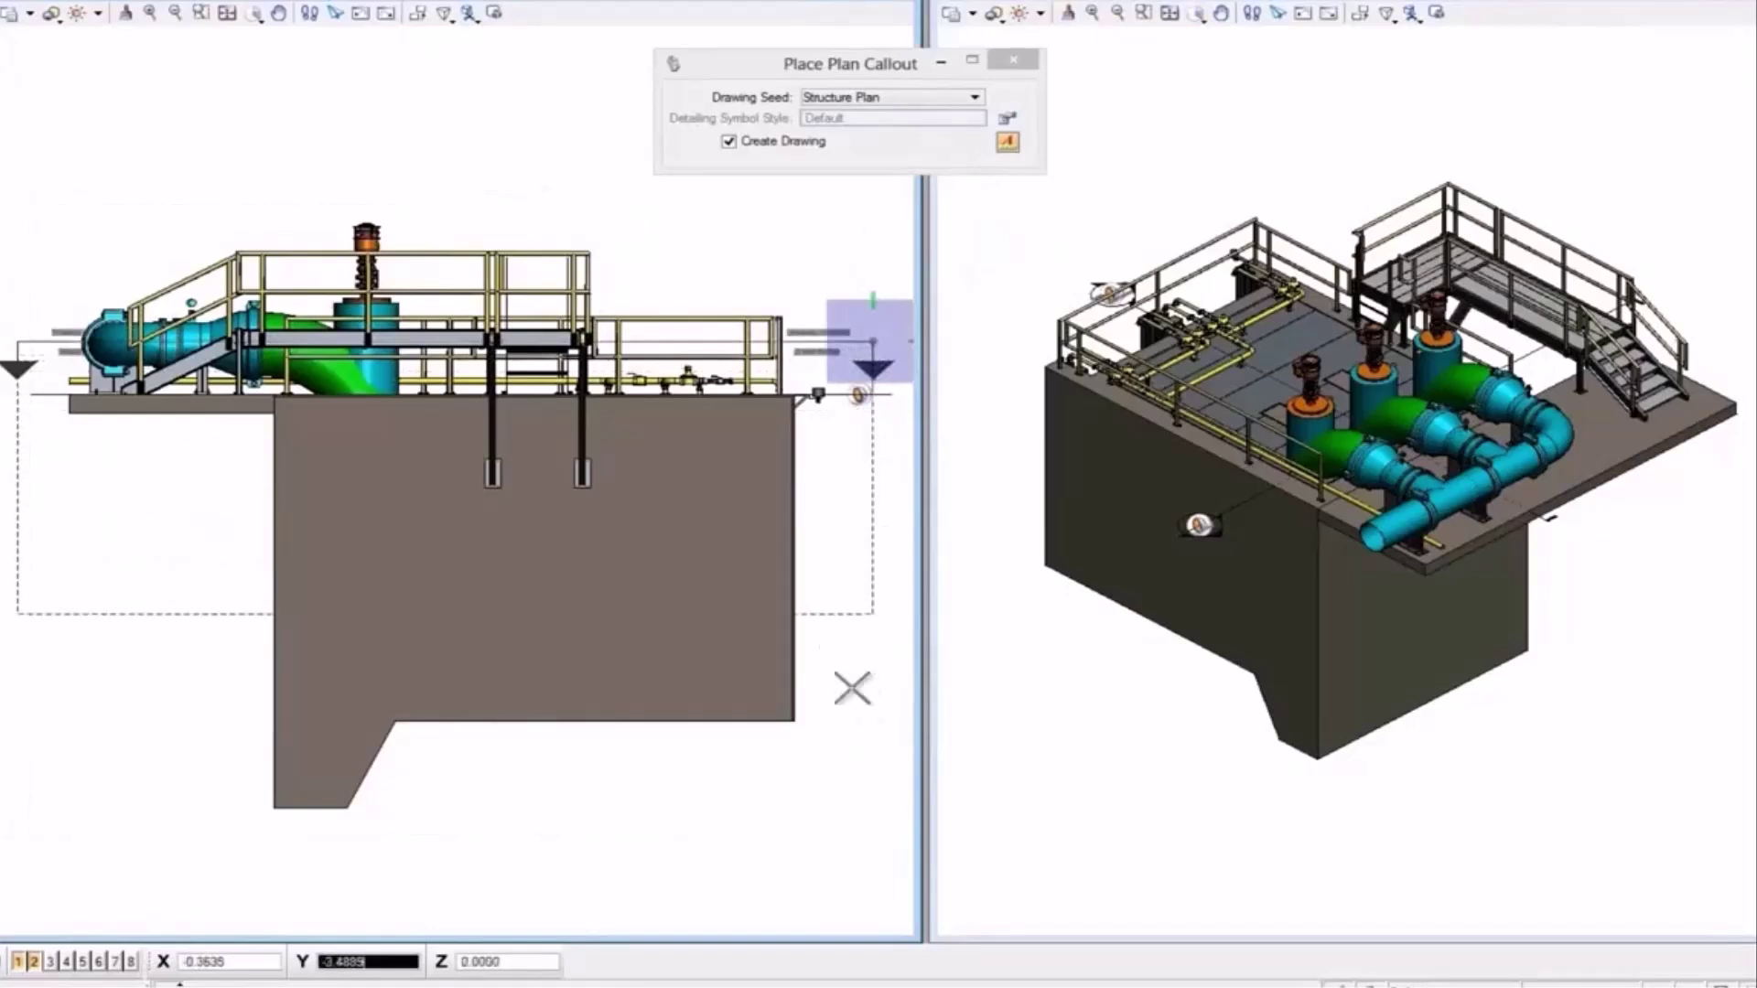
left_click(872, 817)
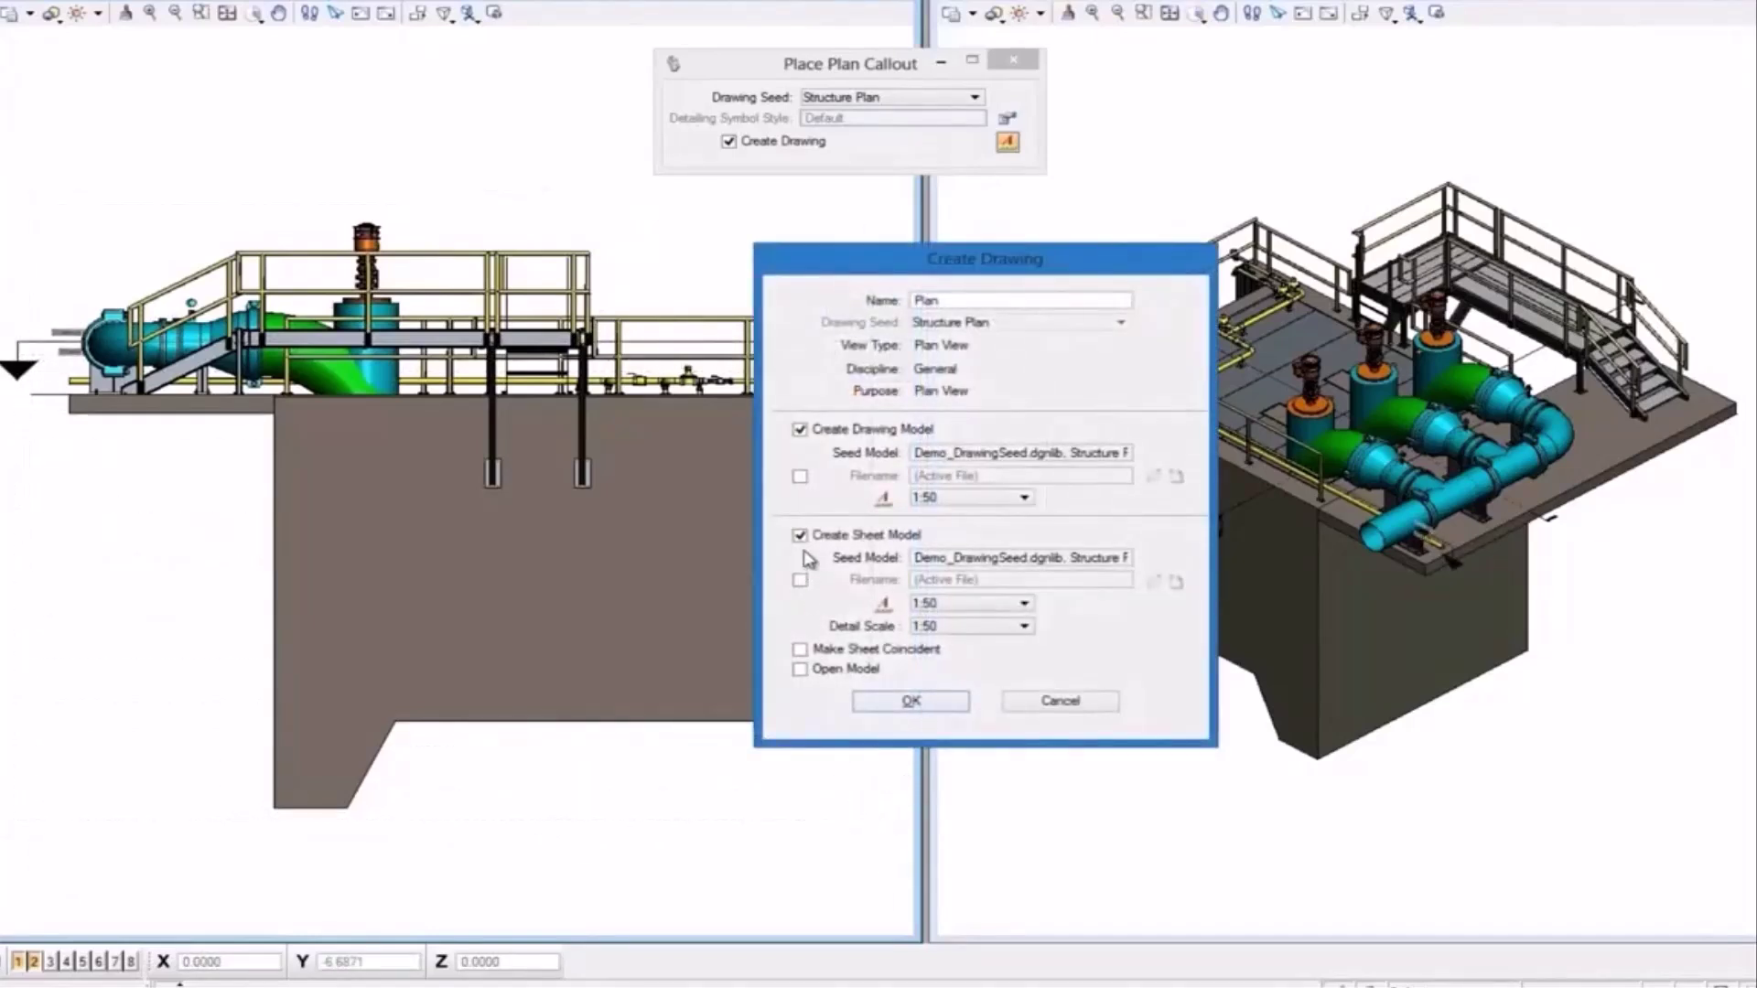
left_click(800, 536)
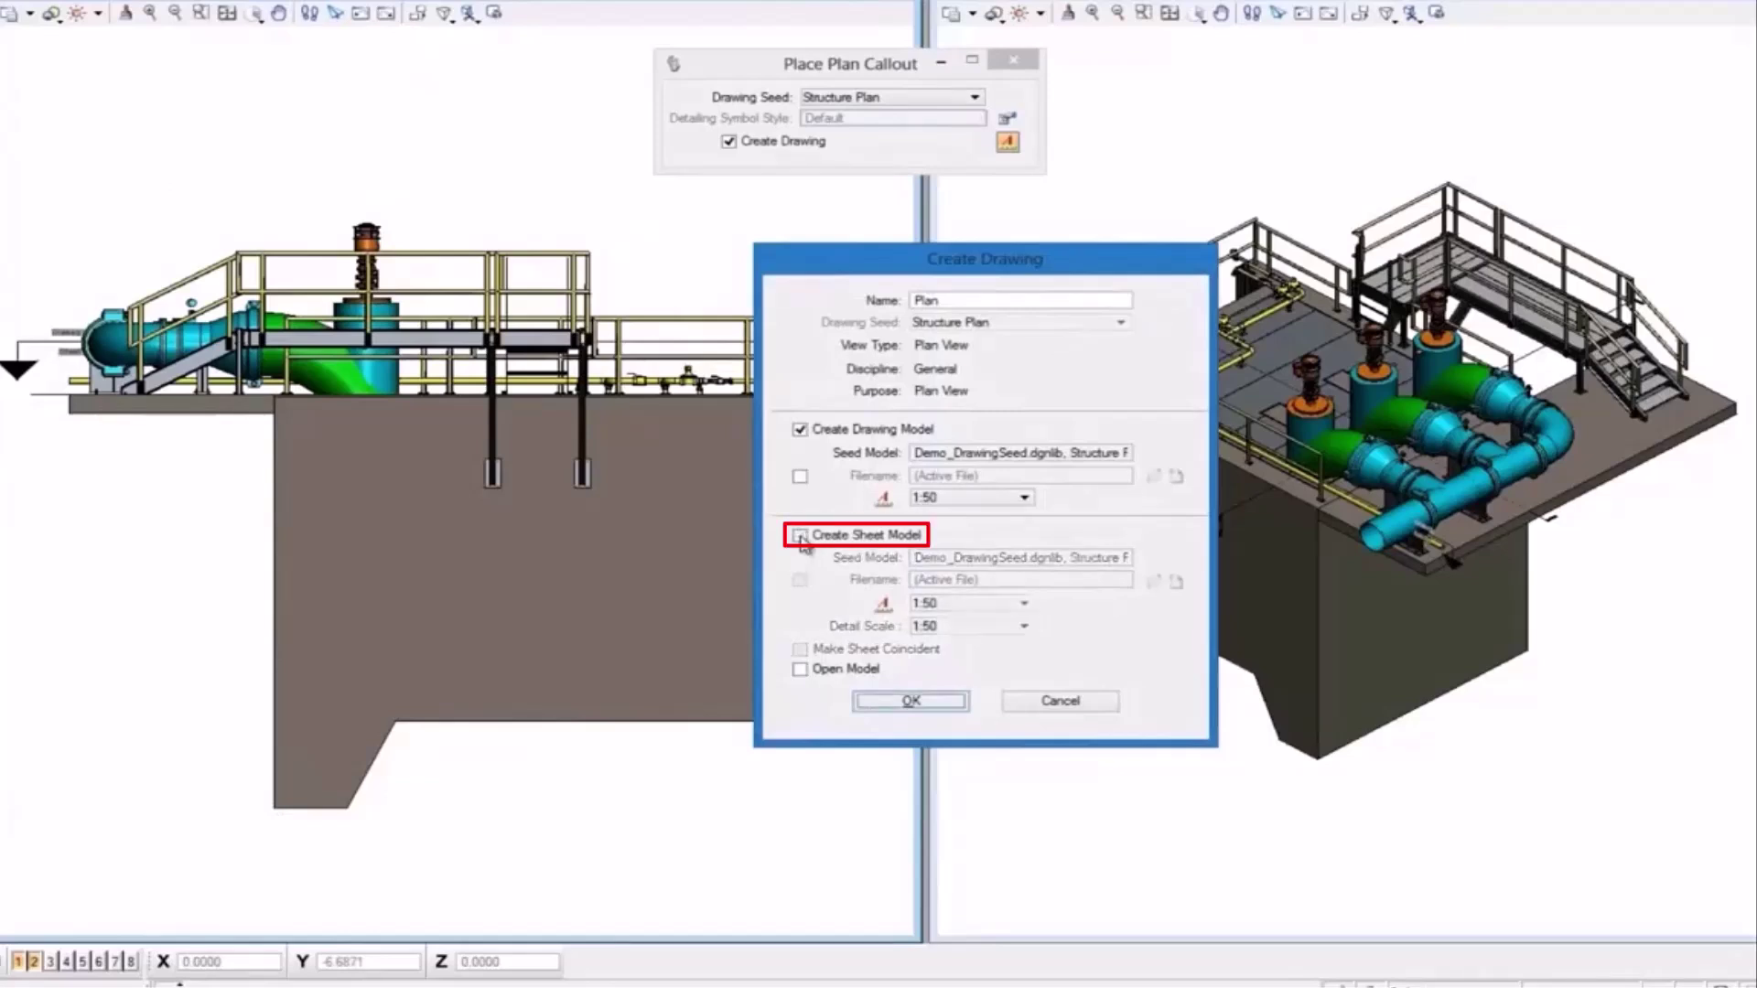
left_click(886, 702)
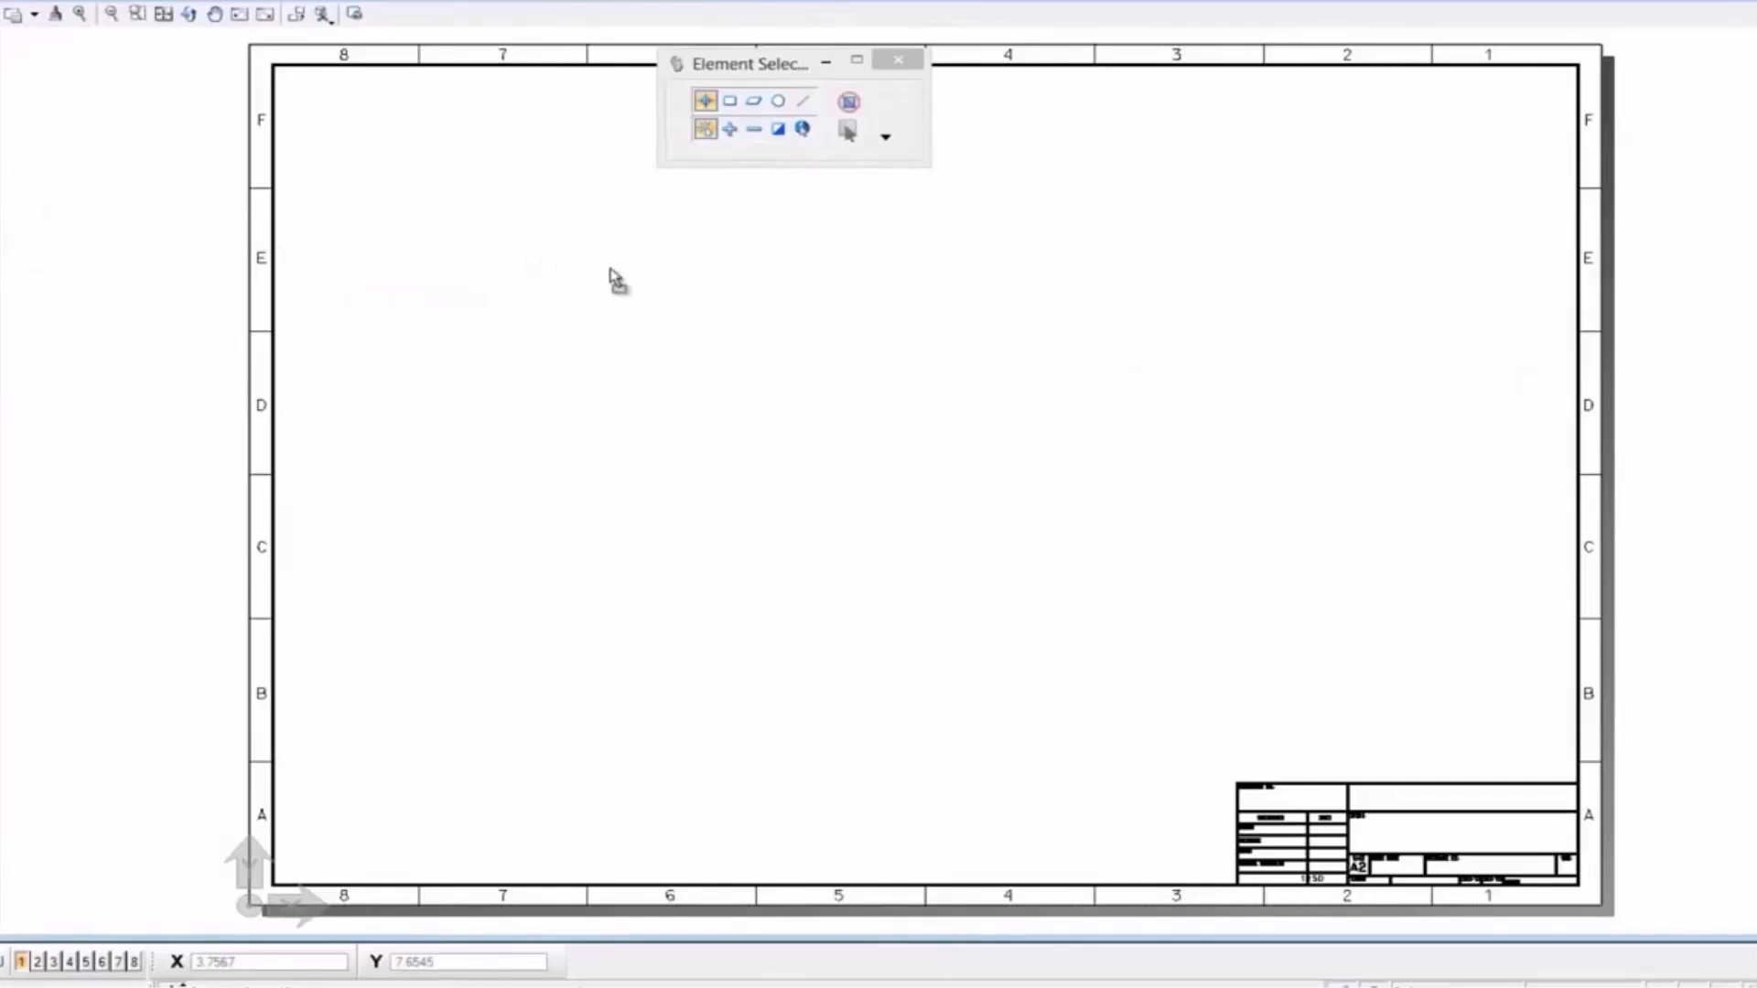
Attach the plan, three-pump section and lengthwise section drawings to separate areas of the blank sheet, using the Recommended attachment method
left_click(682, 345)
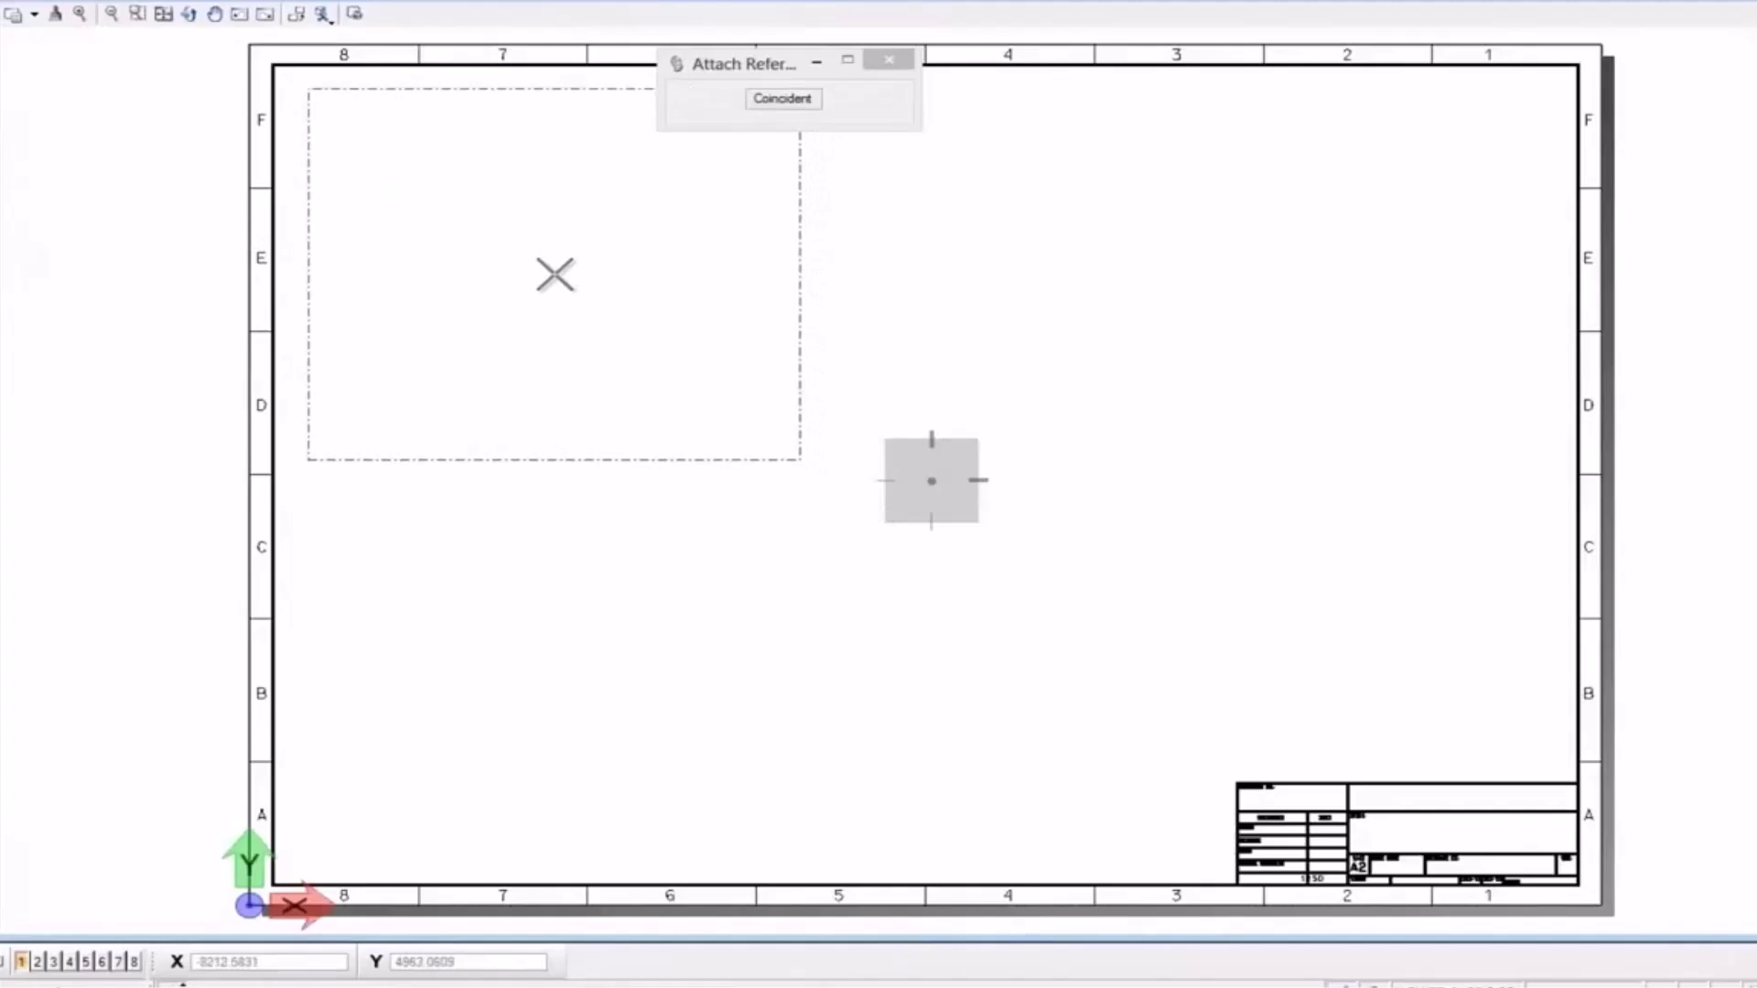
left_click(932, 480)
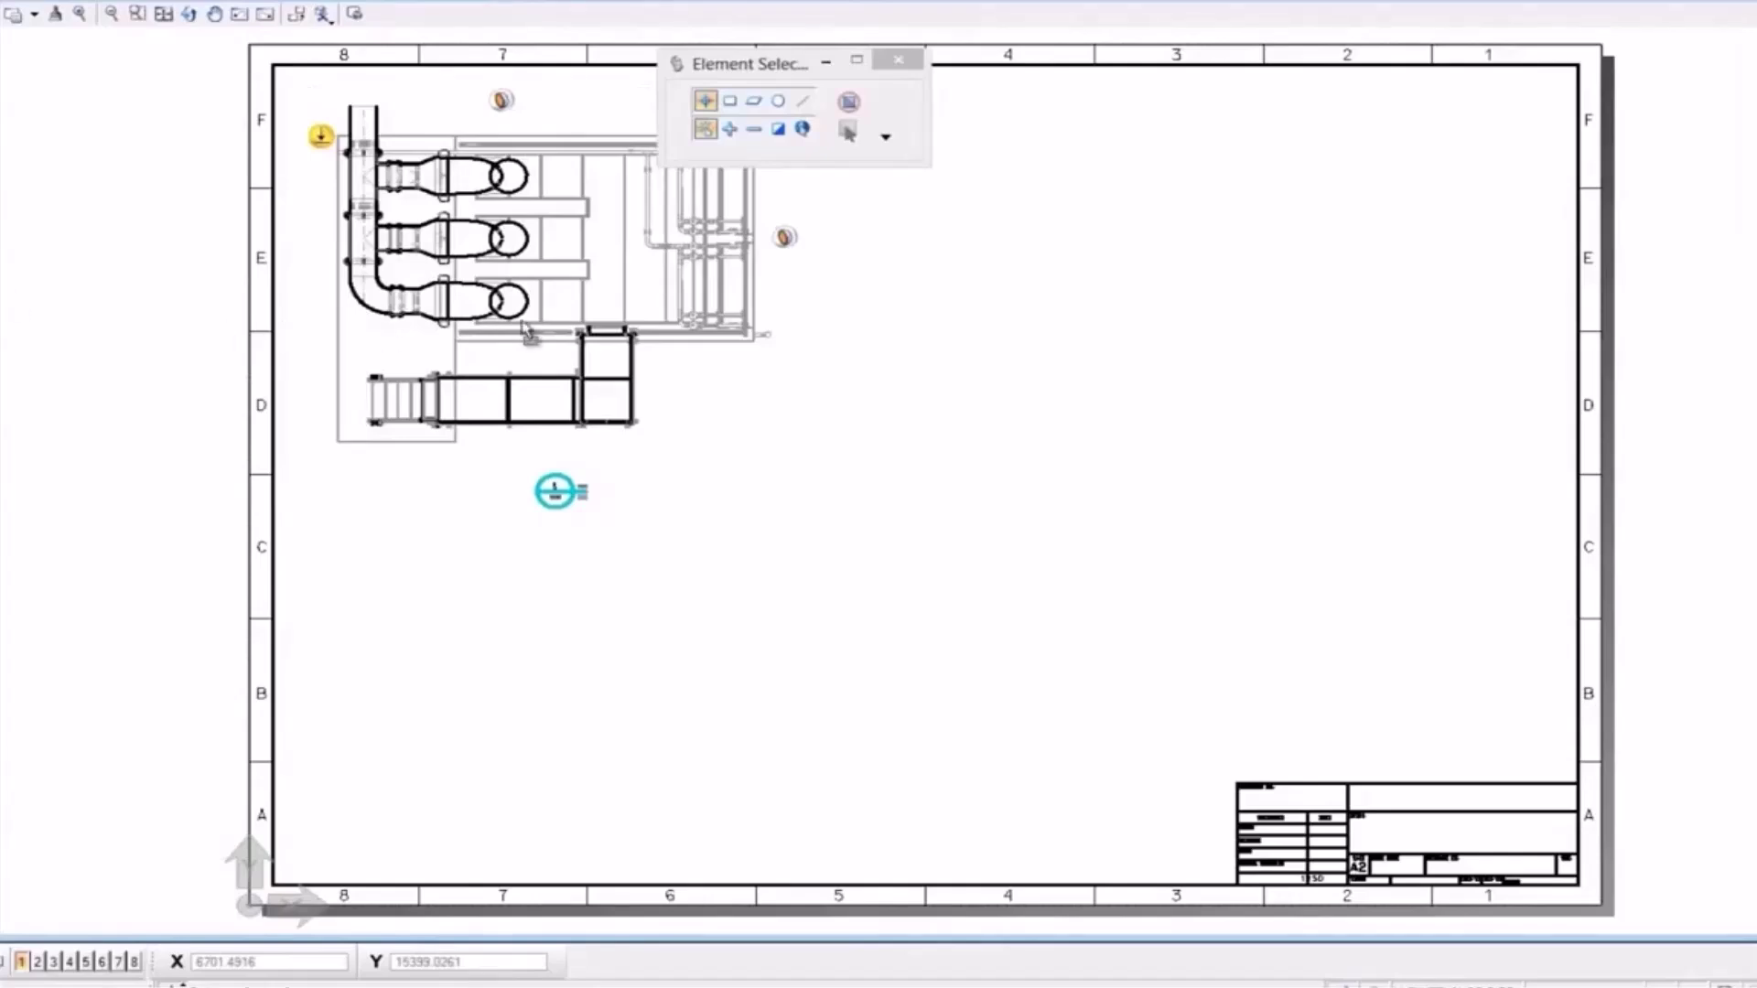
left_click(1220, 302)
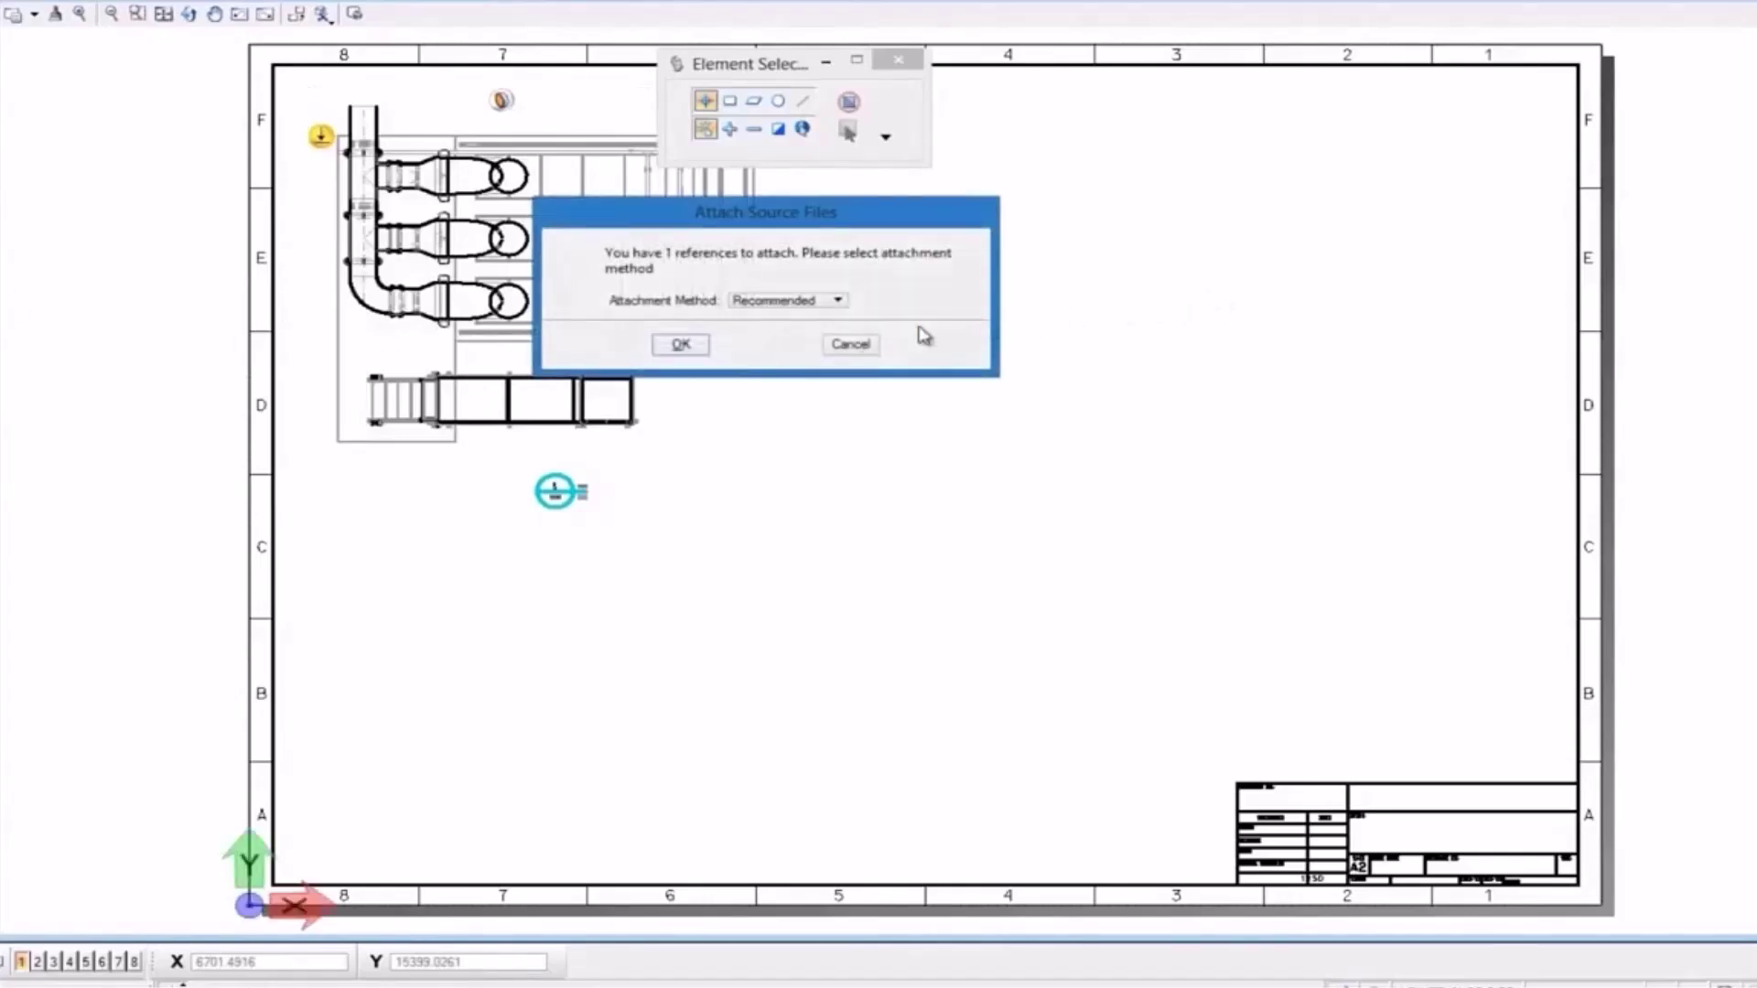
left_click(680, 345)
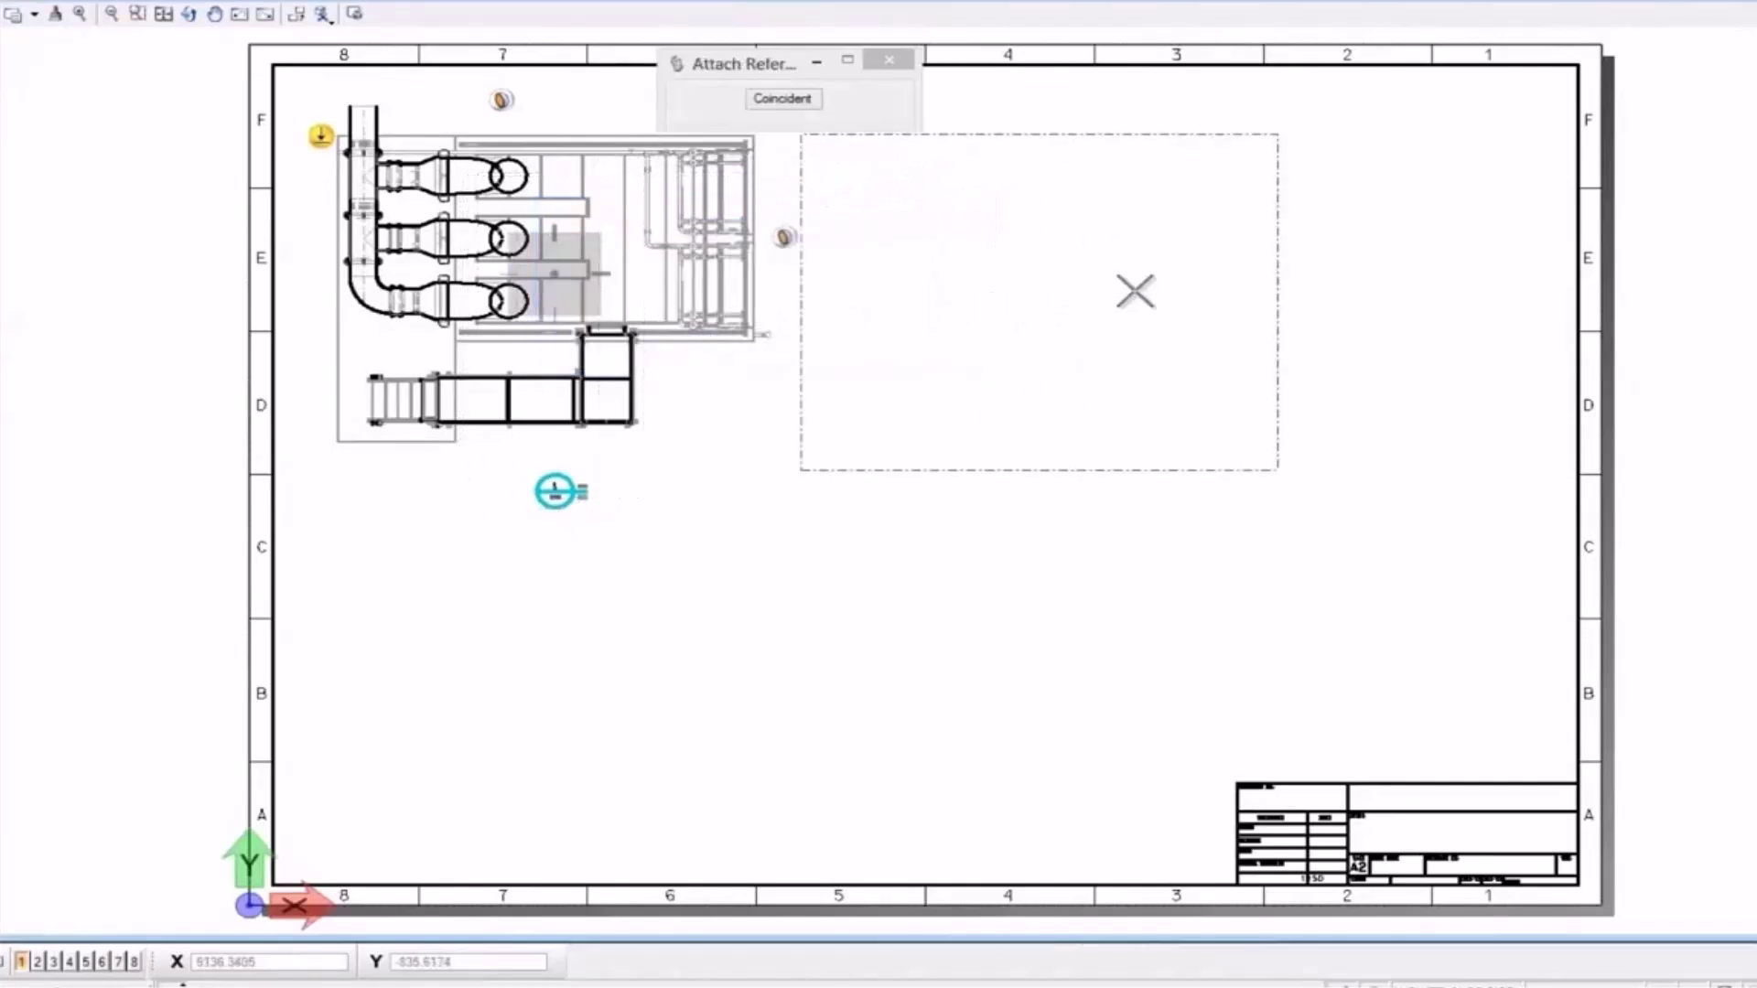
left_click(1243, 287)
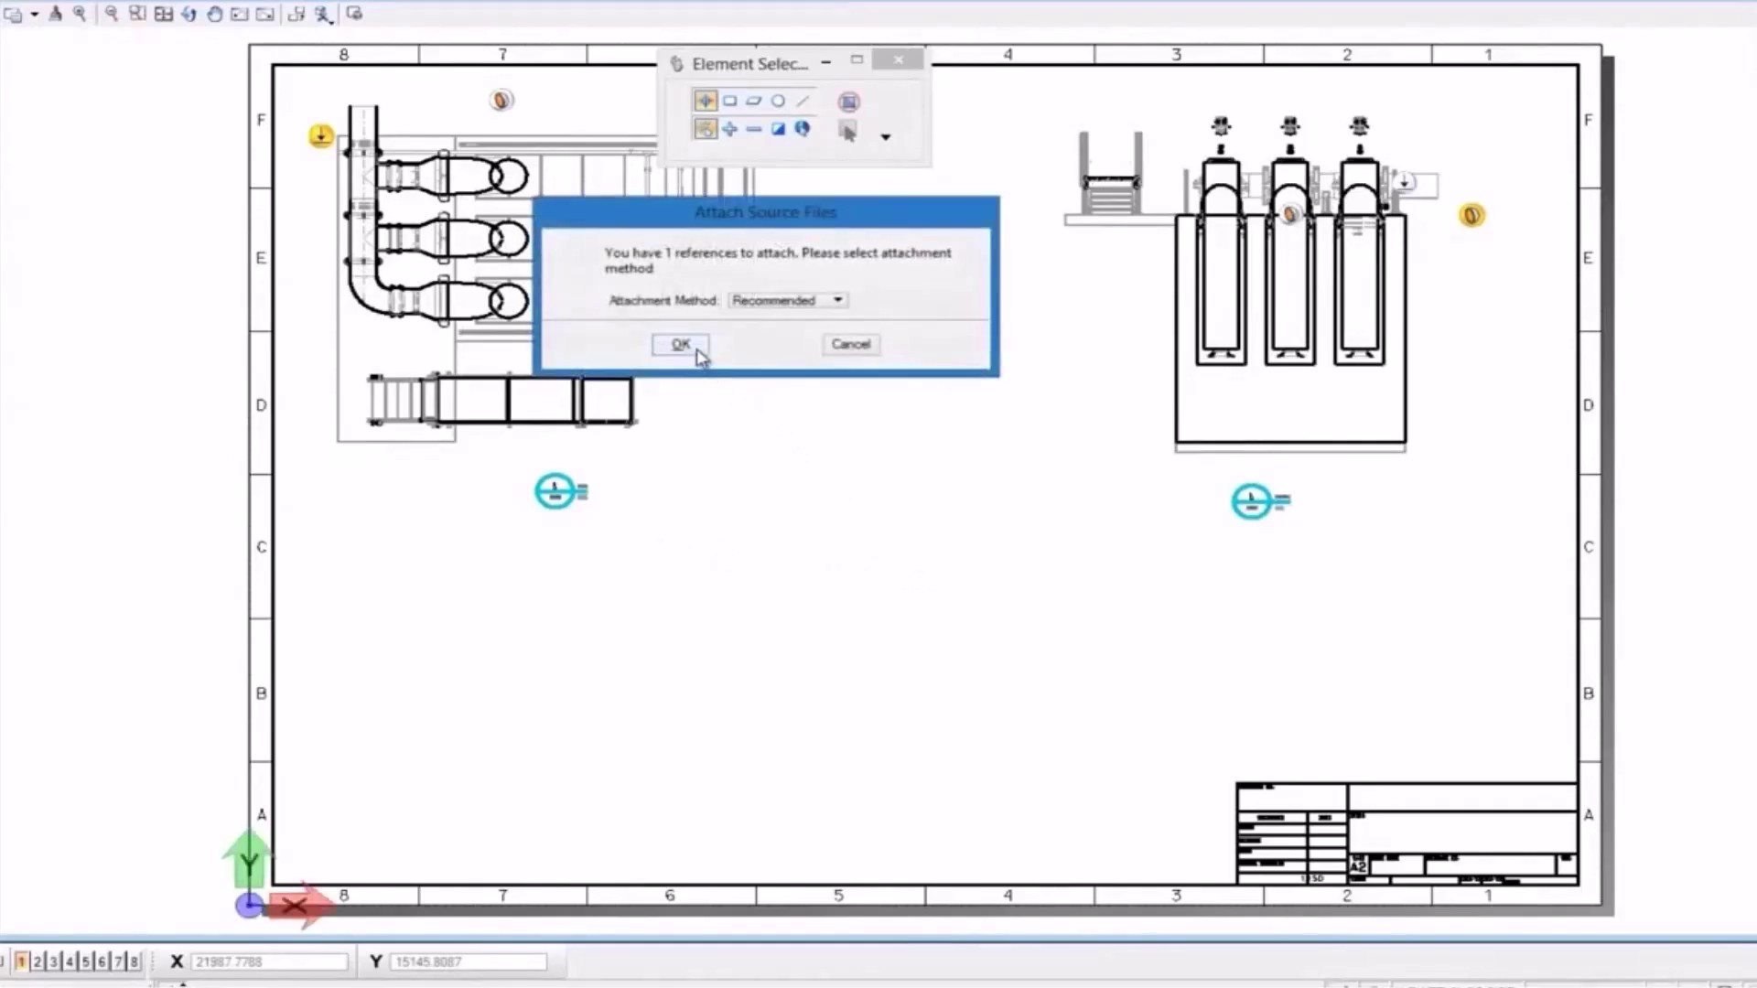
left_click(694, 348)
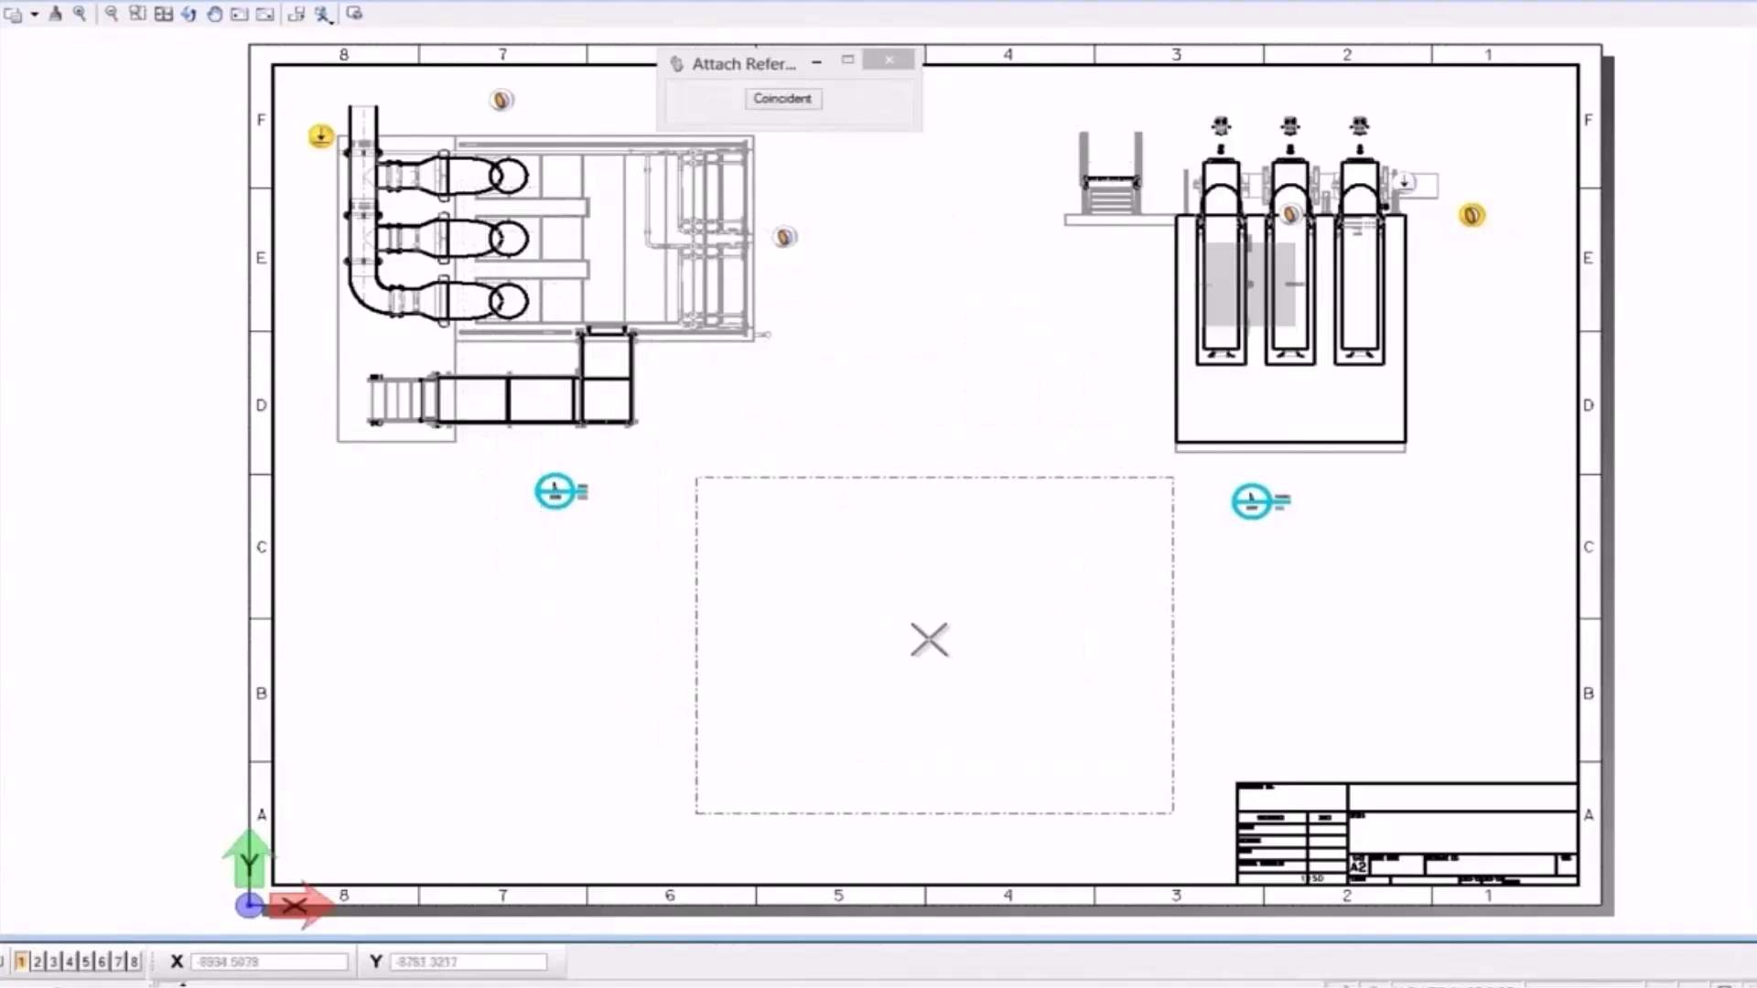
left_click(917, 593)
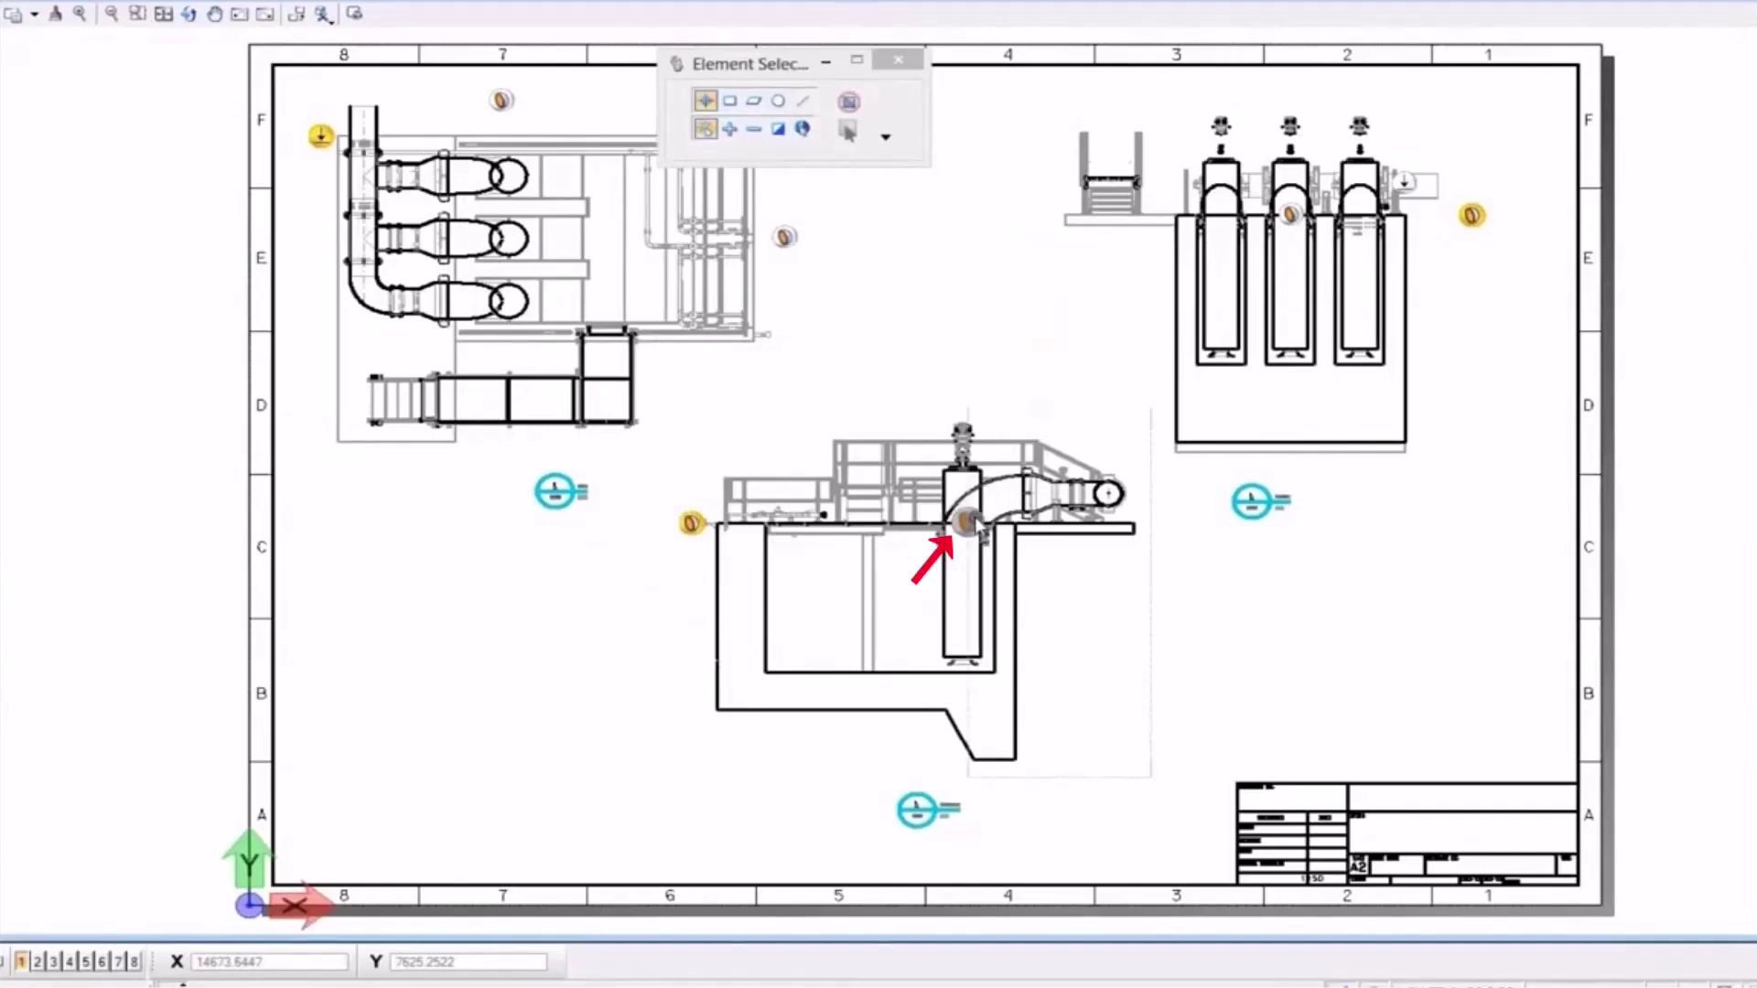
Open the design model with the three-pump section applied from the Section callout marker on the sheet's lengthwise section drawing
mouse_move(976, 527)
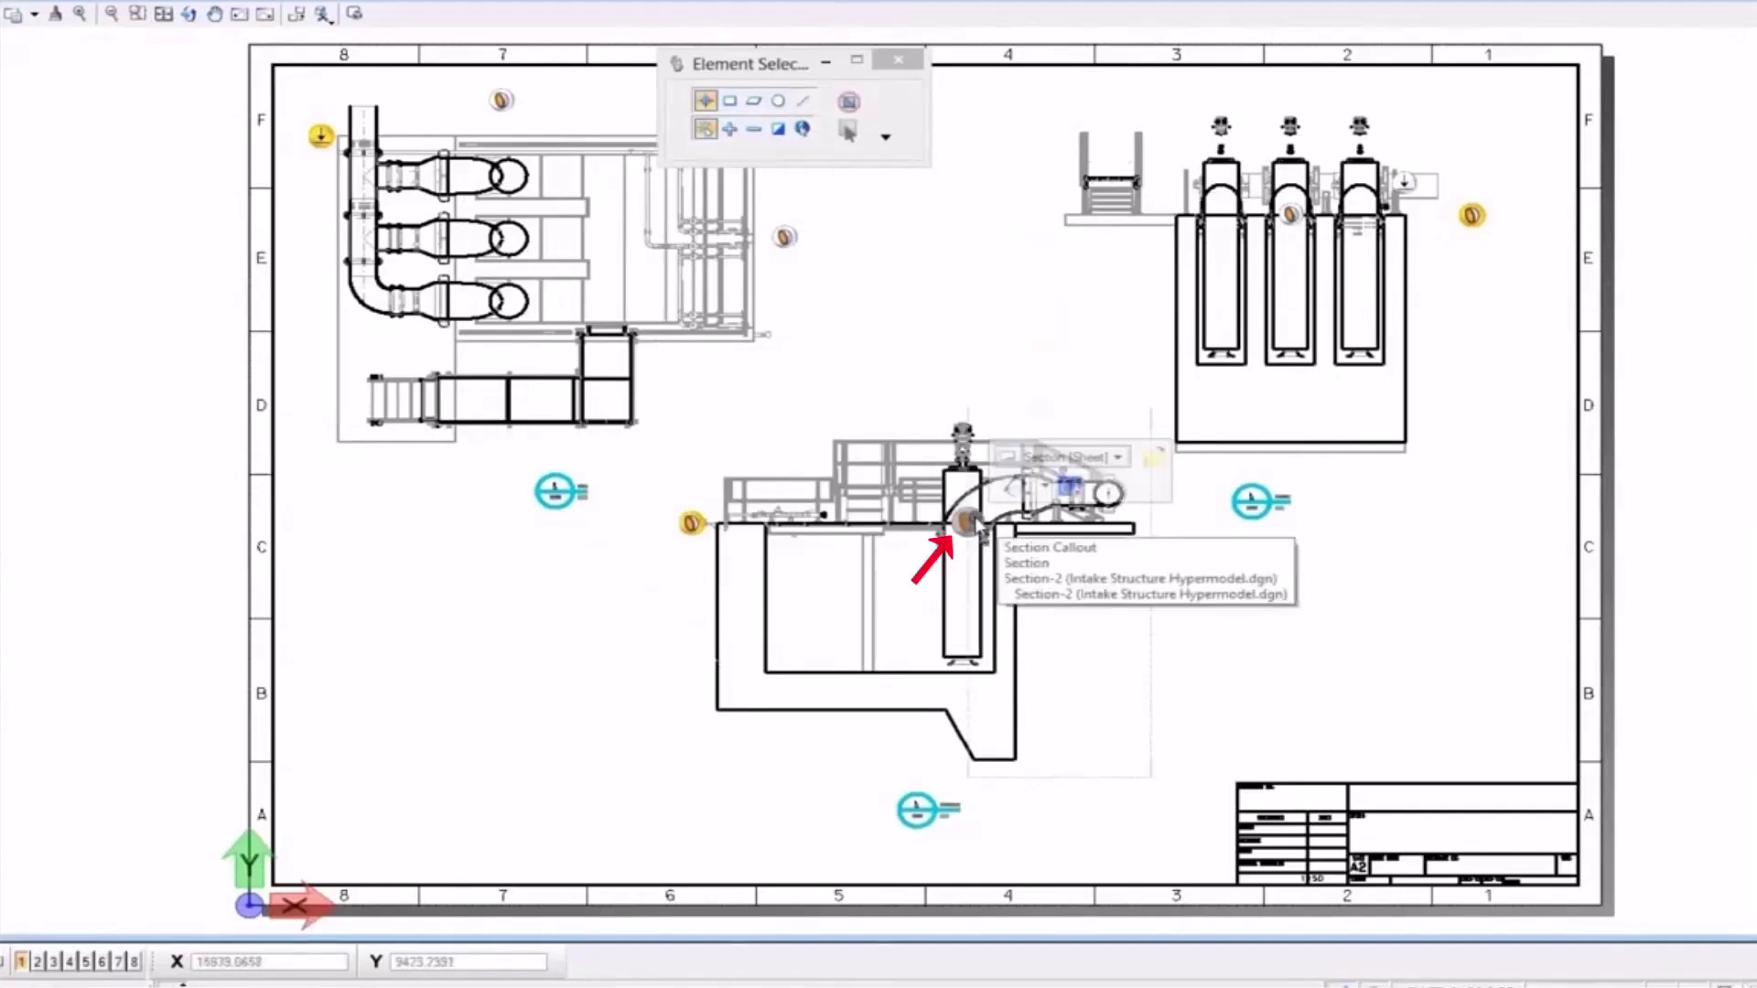
left_click(1069, 488)
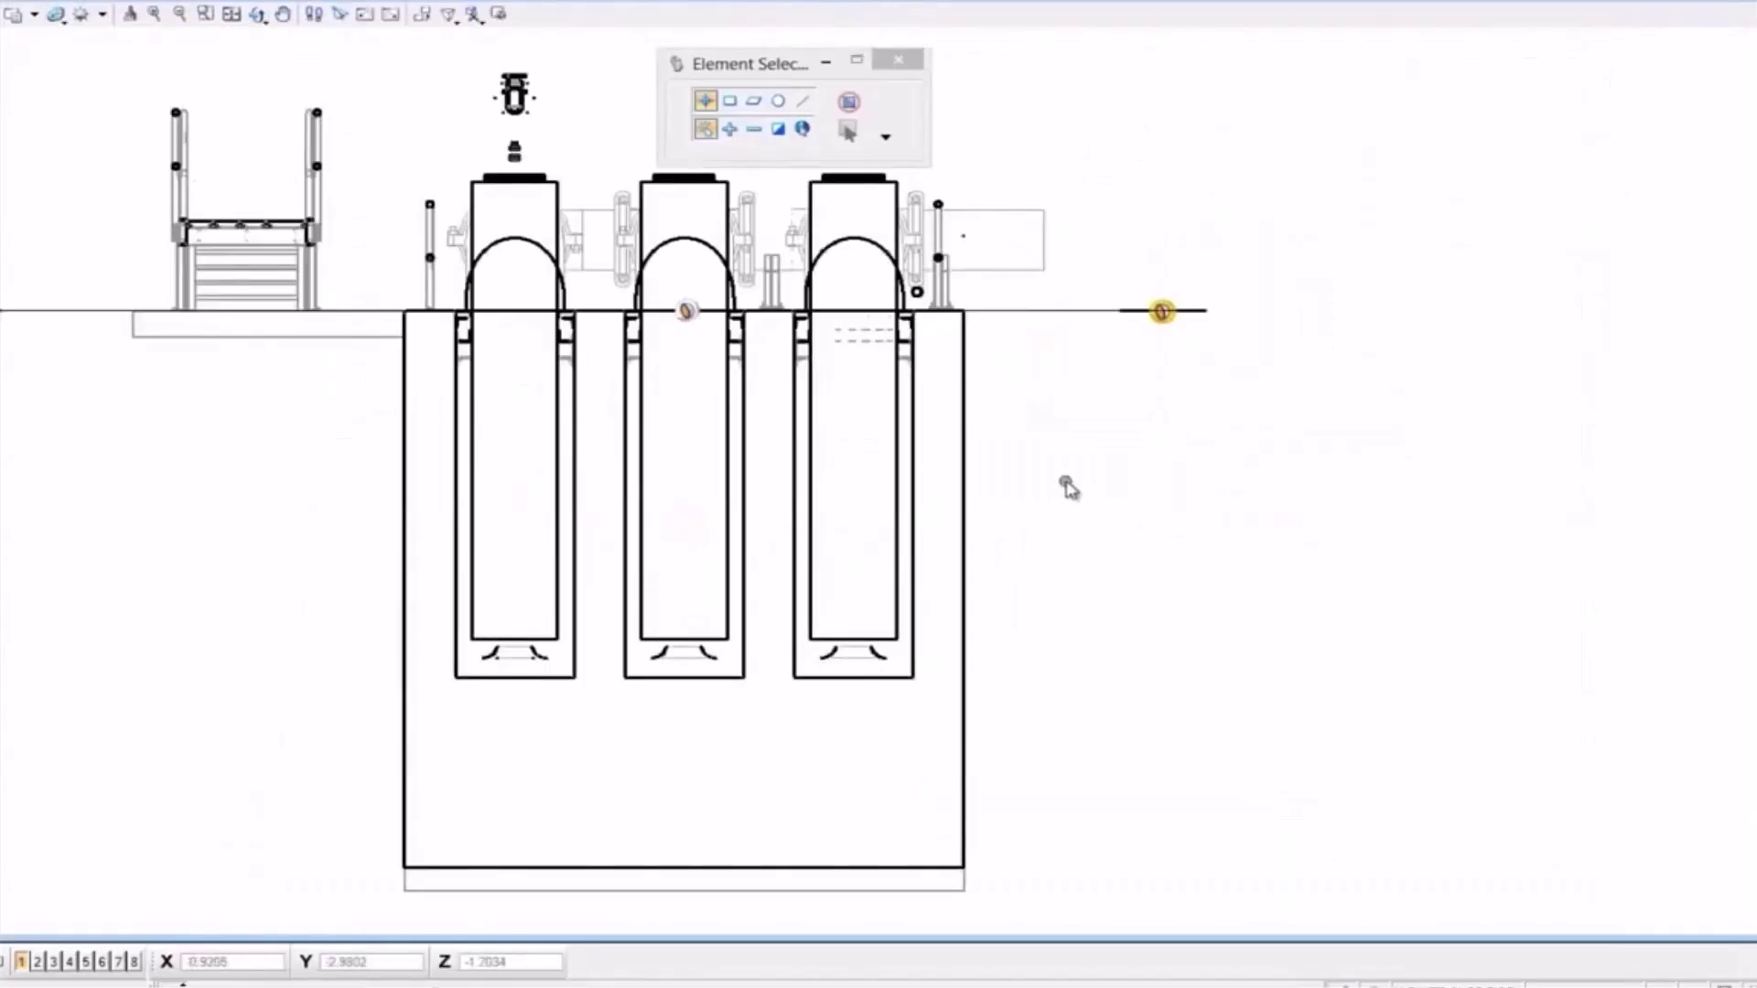
middle_click_drag(1068, 487, 1453, 661, "shift")
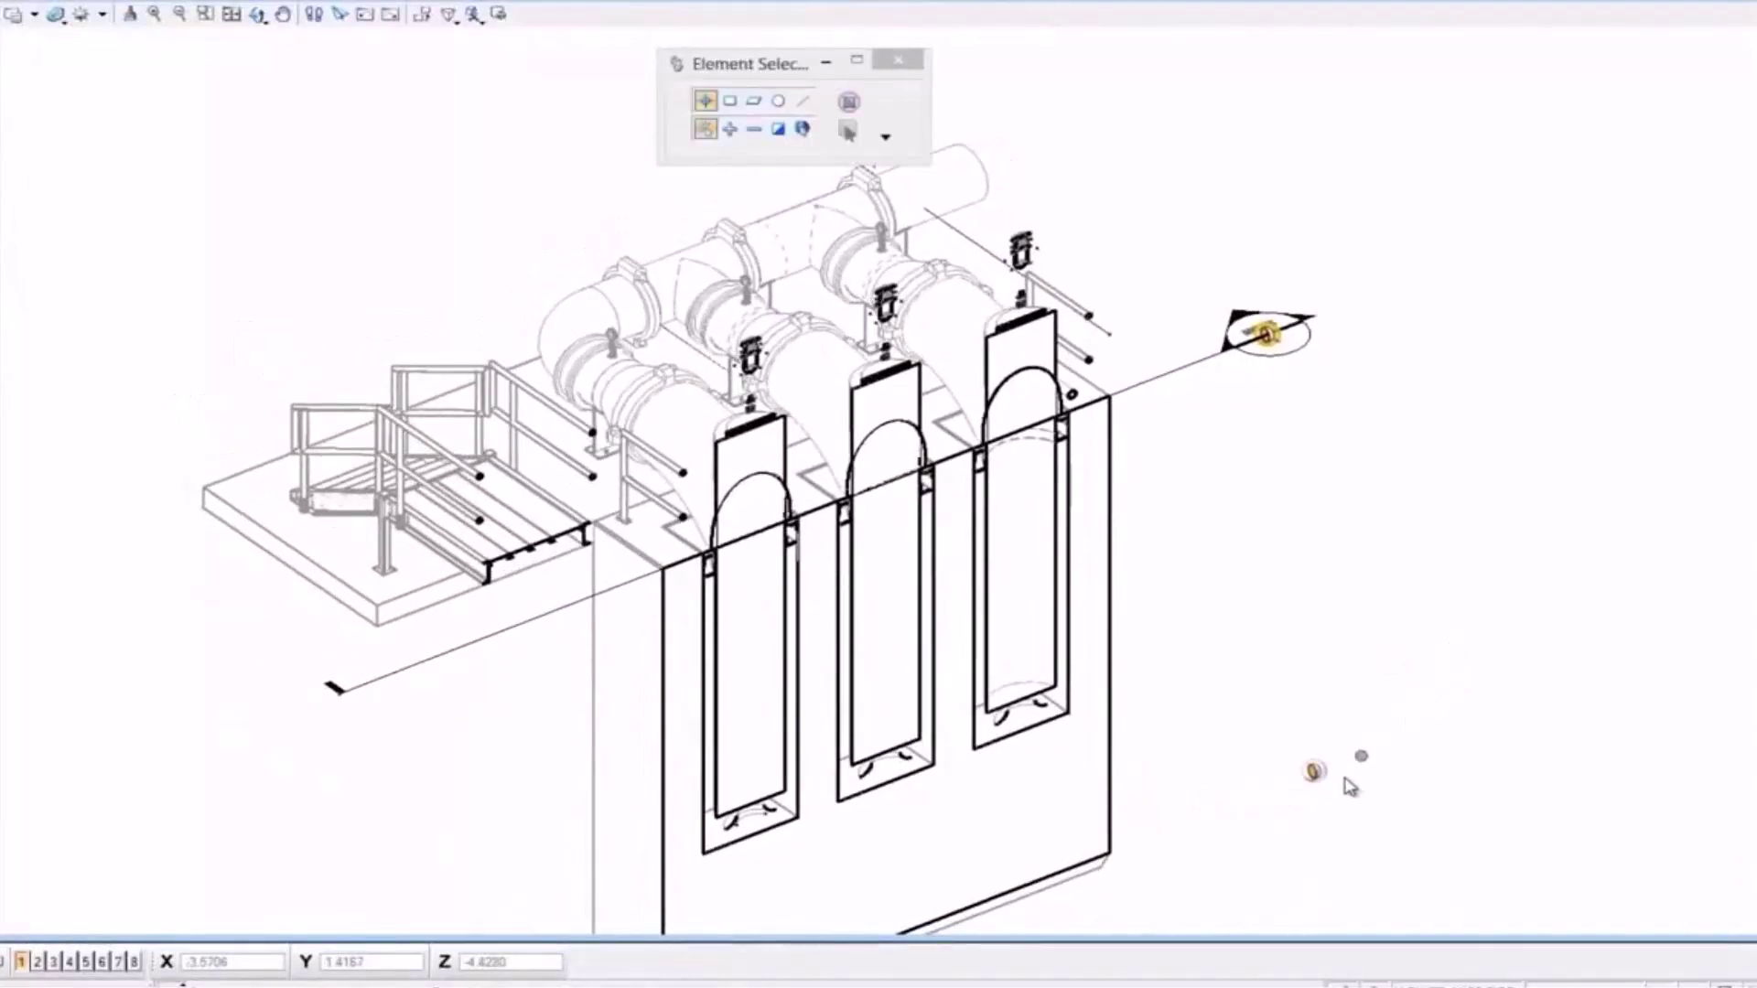
Apply the Section-2 clip to the design model from its callout marker and view the cut face through the middle pump
mouse_move(1316, 778)
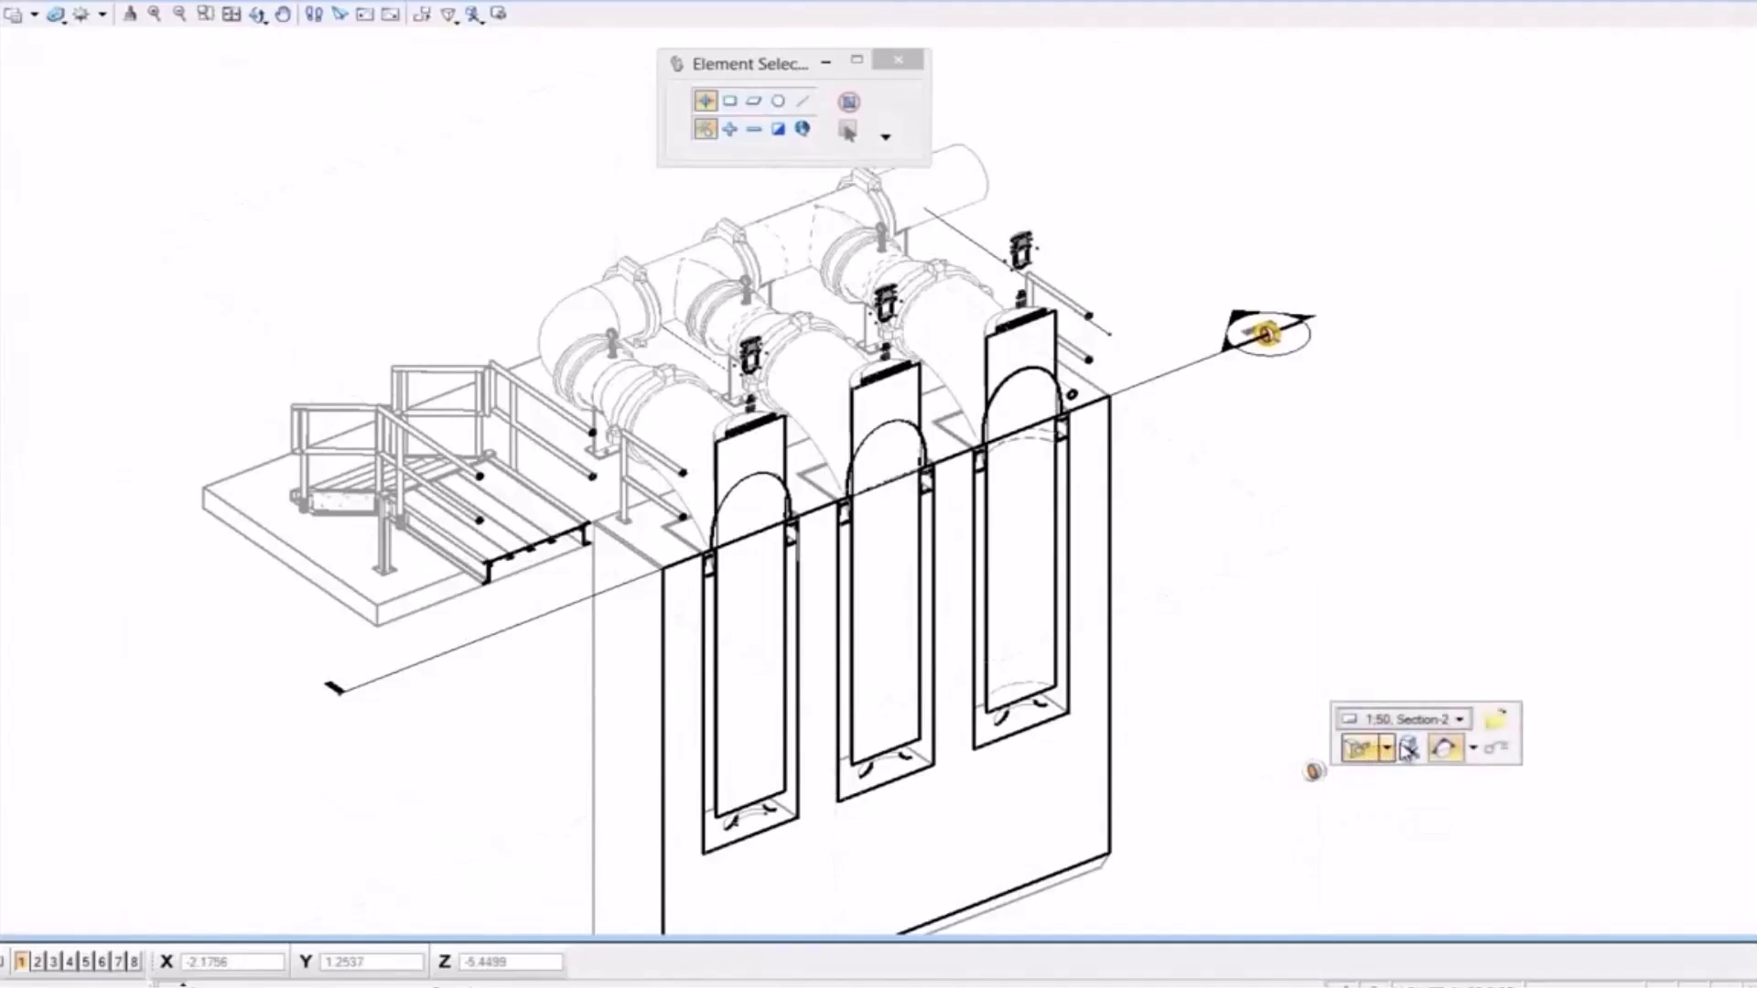
left_click(1411, 749)
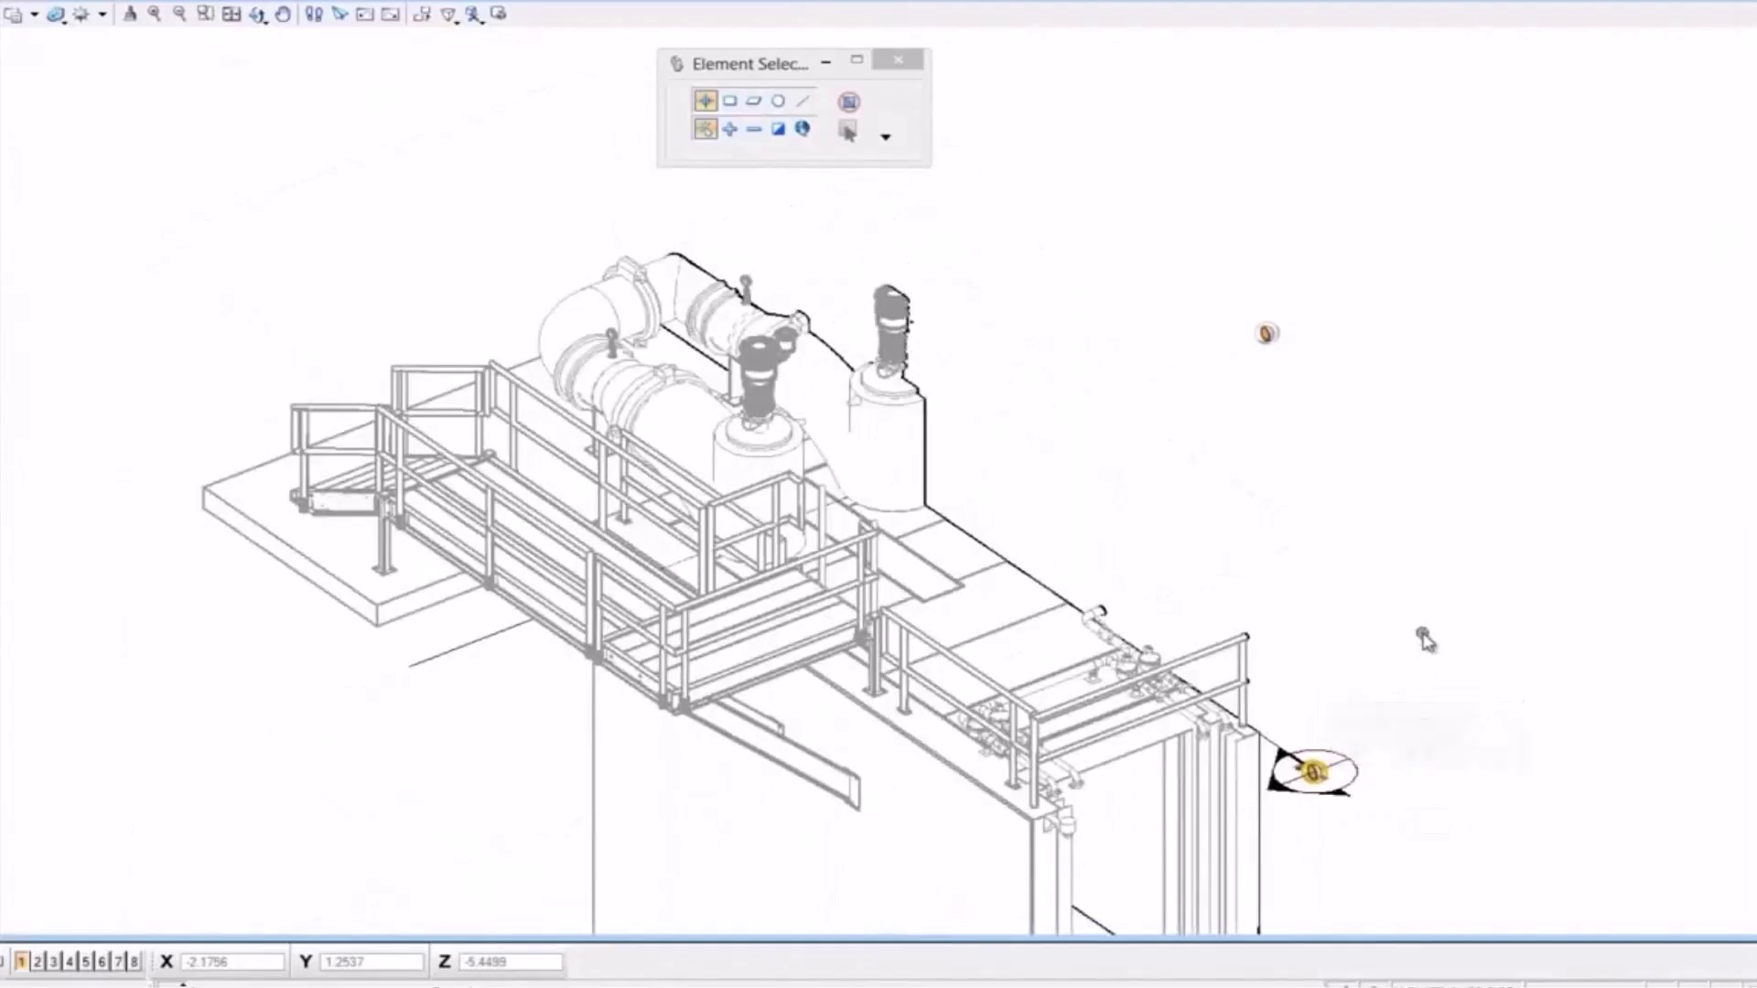
middle_click_drag(1424, 635, 1037, 669, "shift")
middle_click_drag(1390, 413, 1326, 635, "shift")
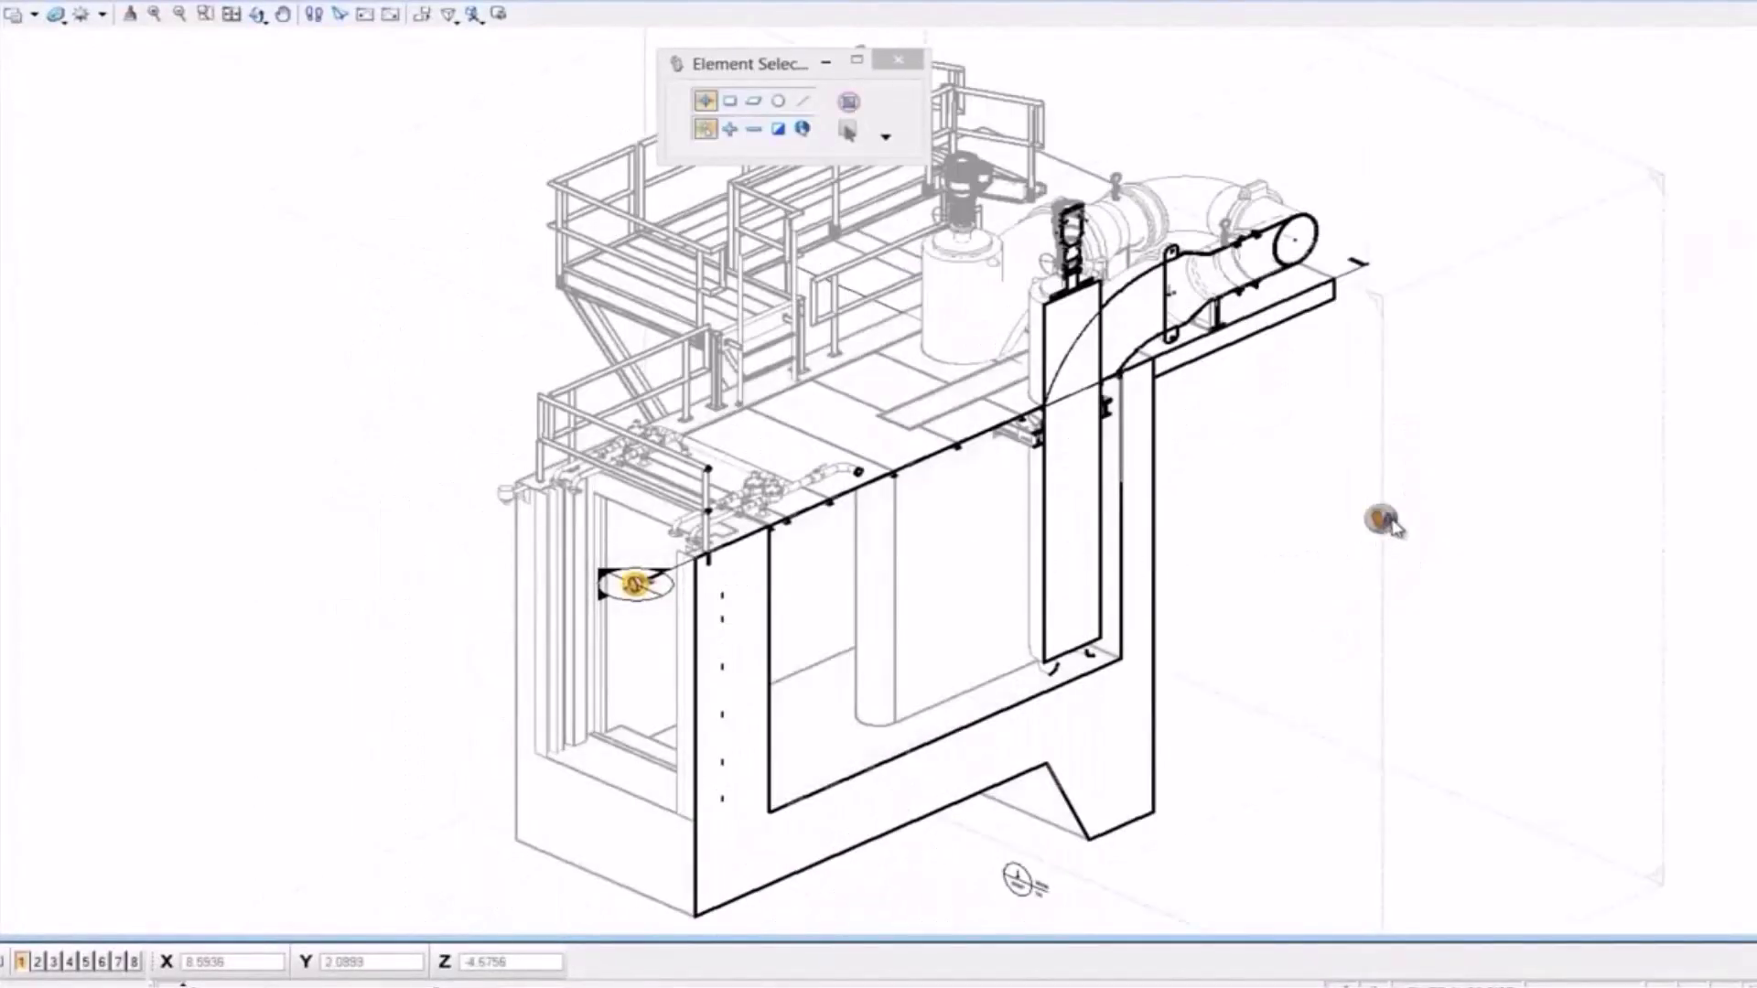
Switch the model's clip to Section across the three pumps, followed by the Plan clip, using each callout's marker
mouse_move(1394, 524)
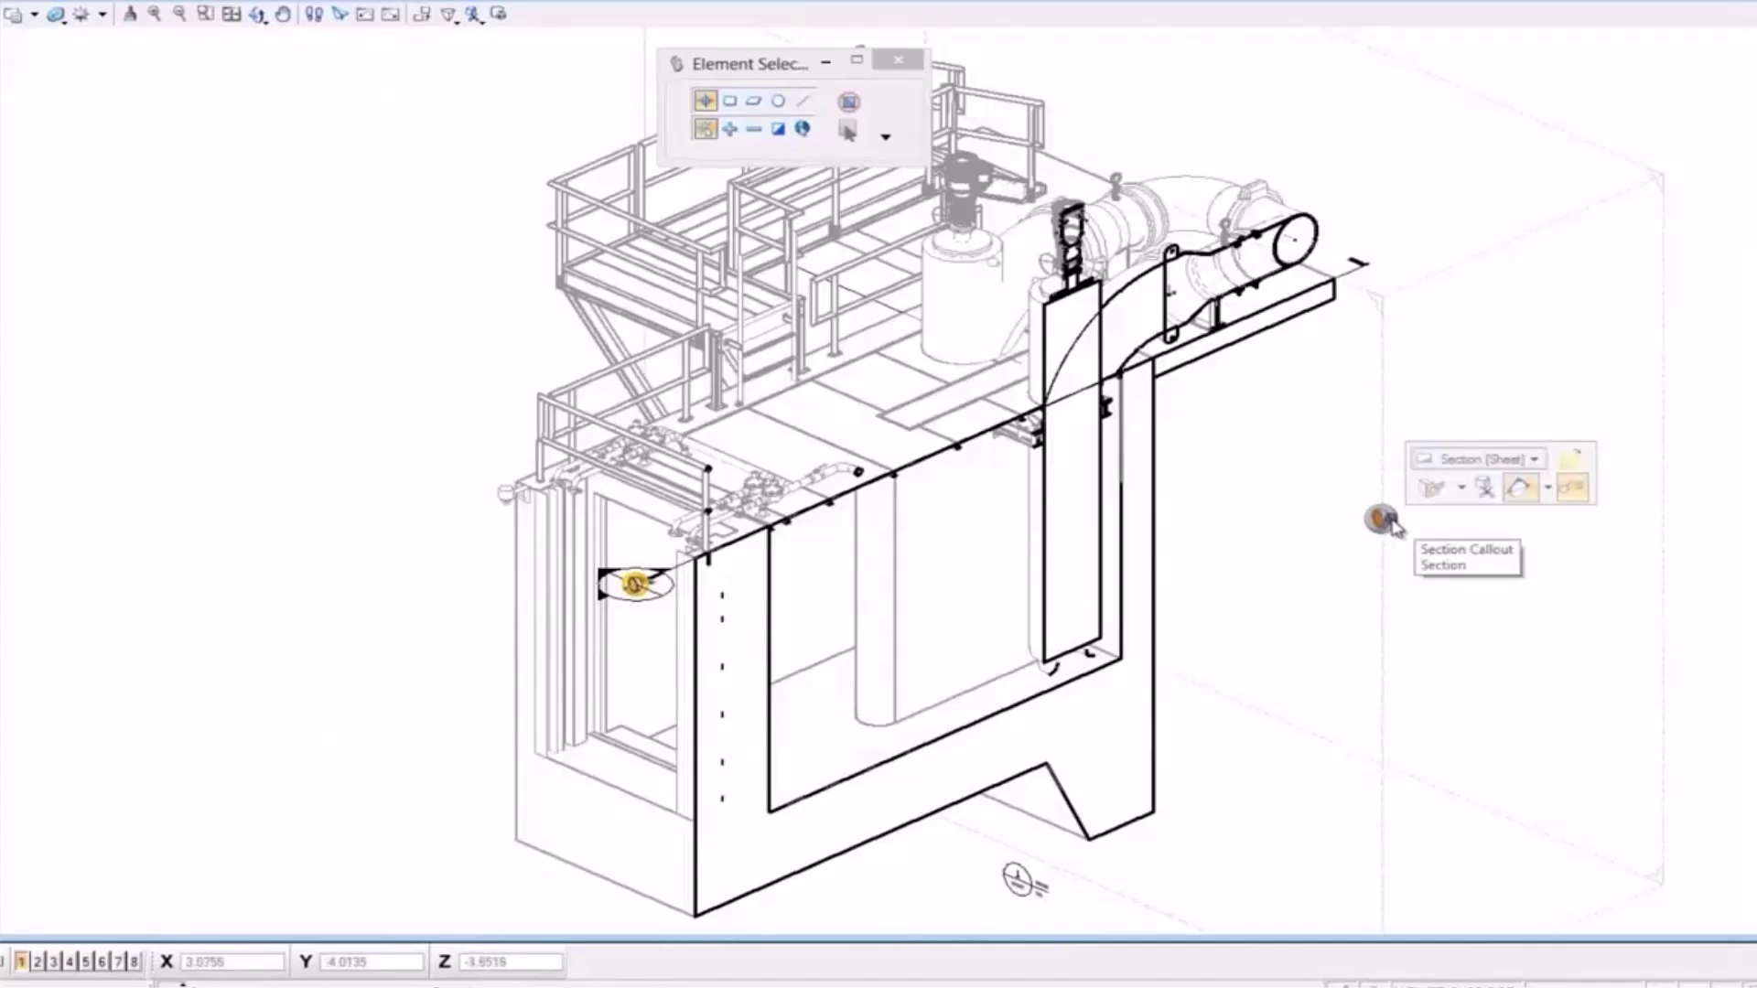
left_click(1489, 495)
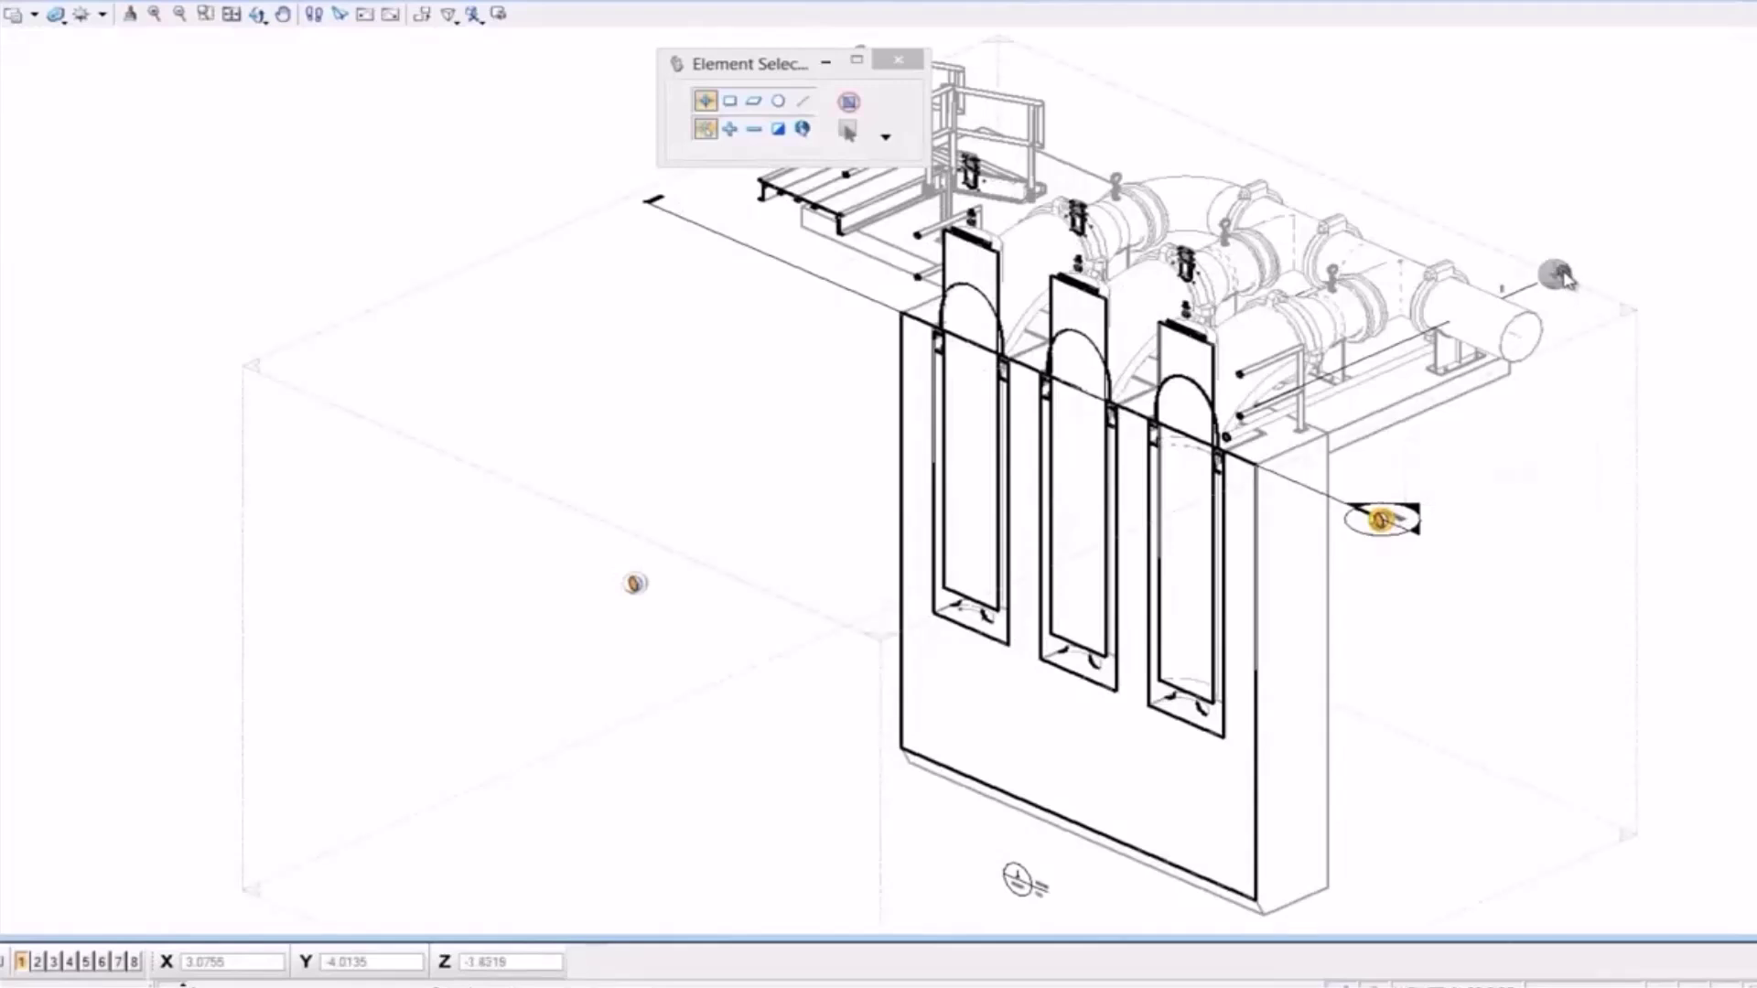
mouse_move(1558, 274)
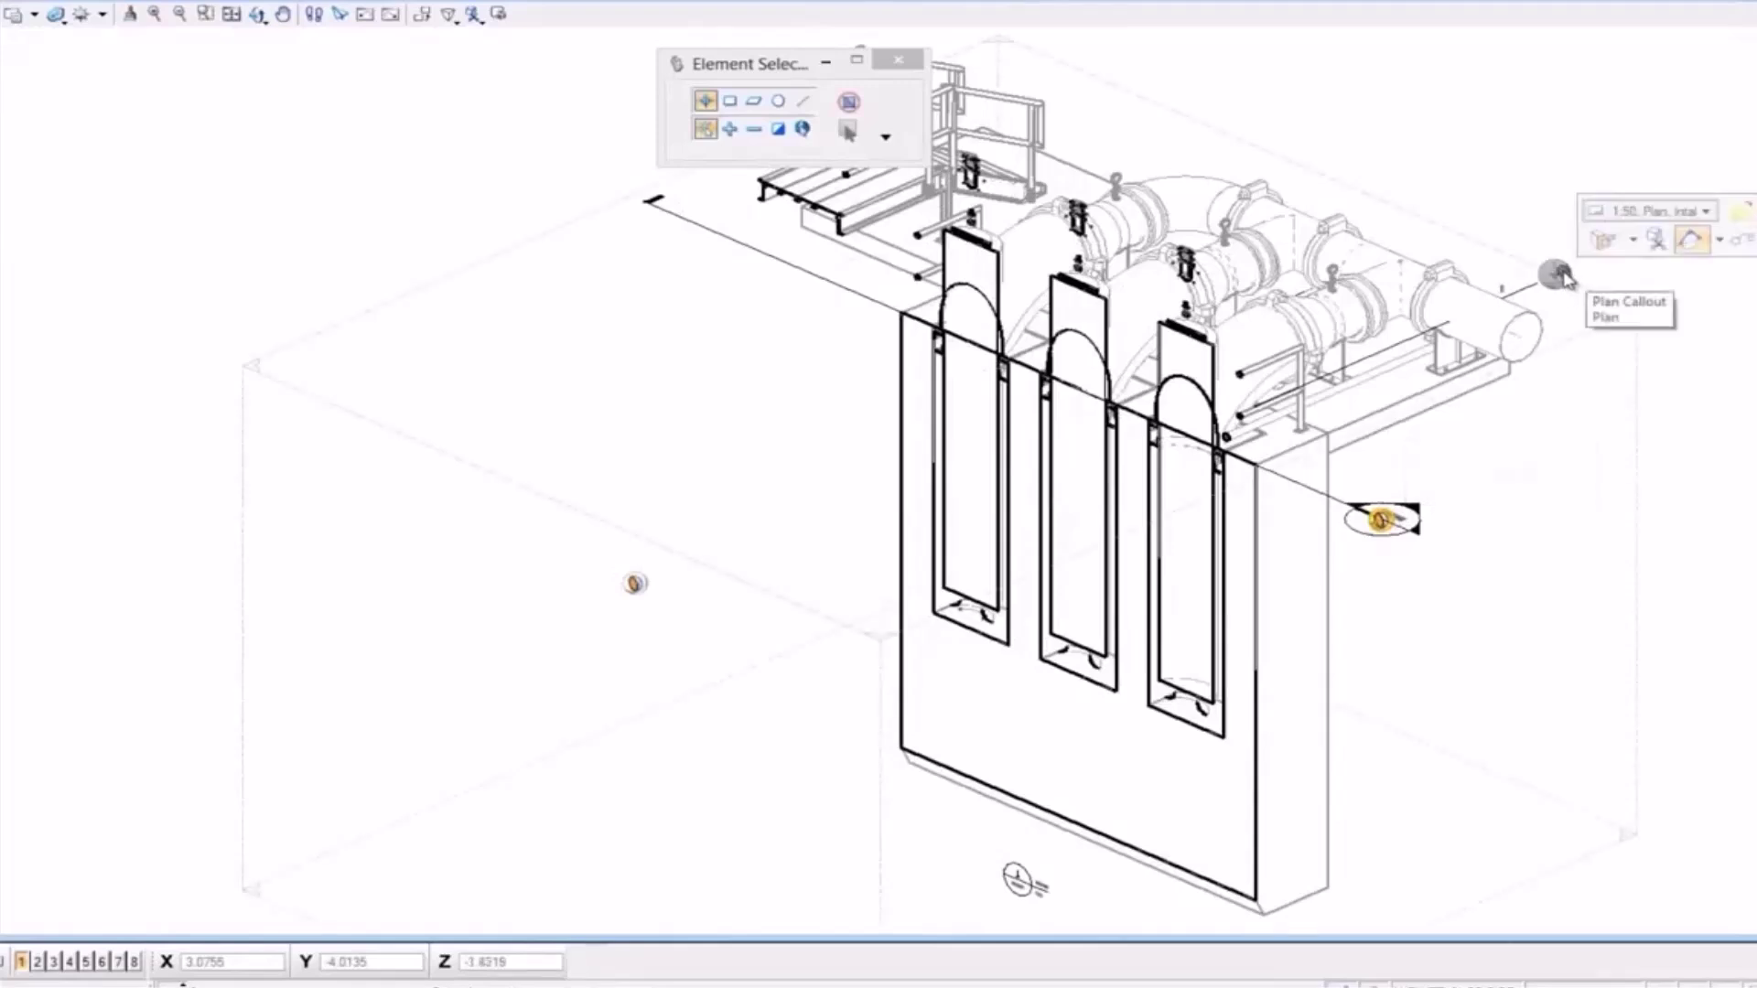
left_click(1656, 243)
mouse_move(1556, 283)
middle_mouse_down()
mouse_move(1576, 364)
mouse_move(1545, 281)
middle_mouse_up()
Open the plan drawing on its sheet from the Plan callout marker and show the whole sheet
mouse_move(1469, 272)
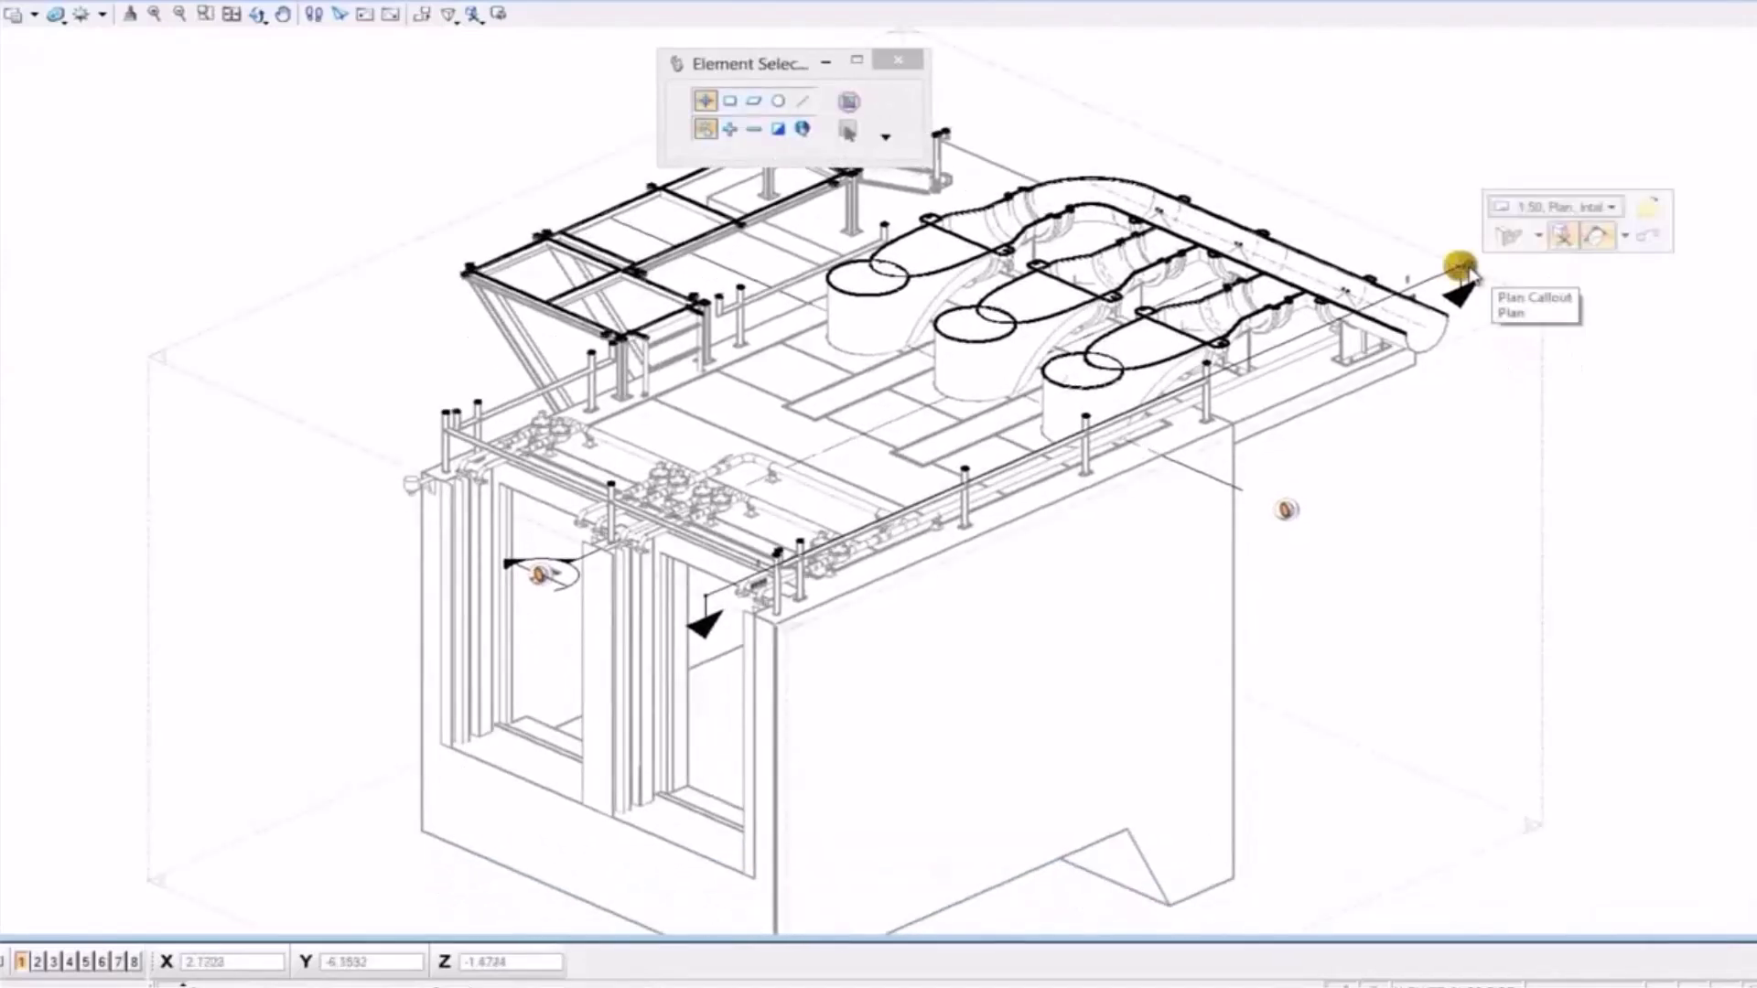
left_click(1648, 209)
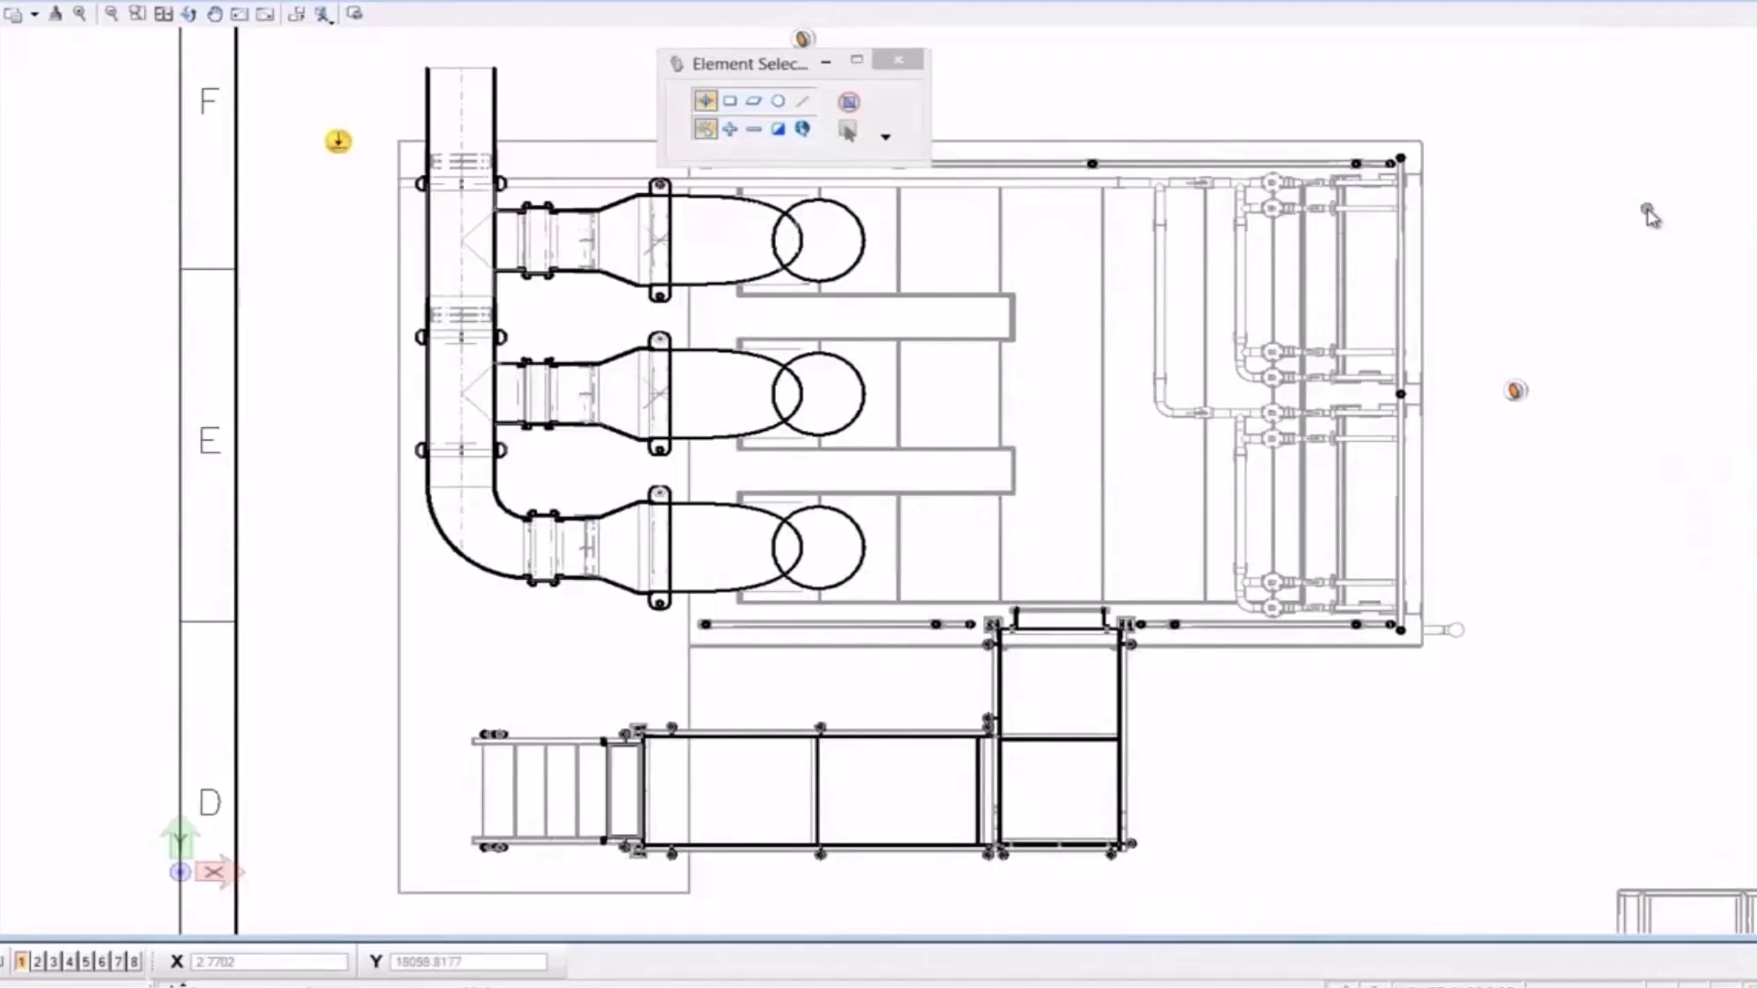
middle_click_drag(1648, 214, 1648, 208)
left_click(1647, 210)
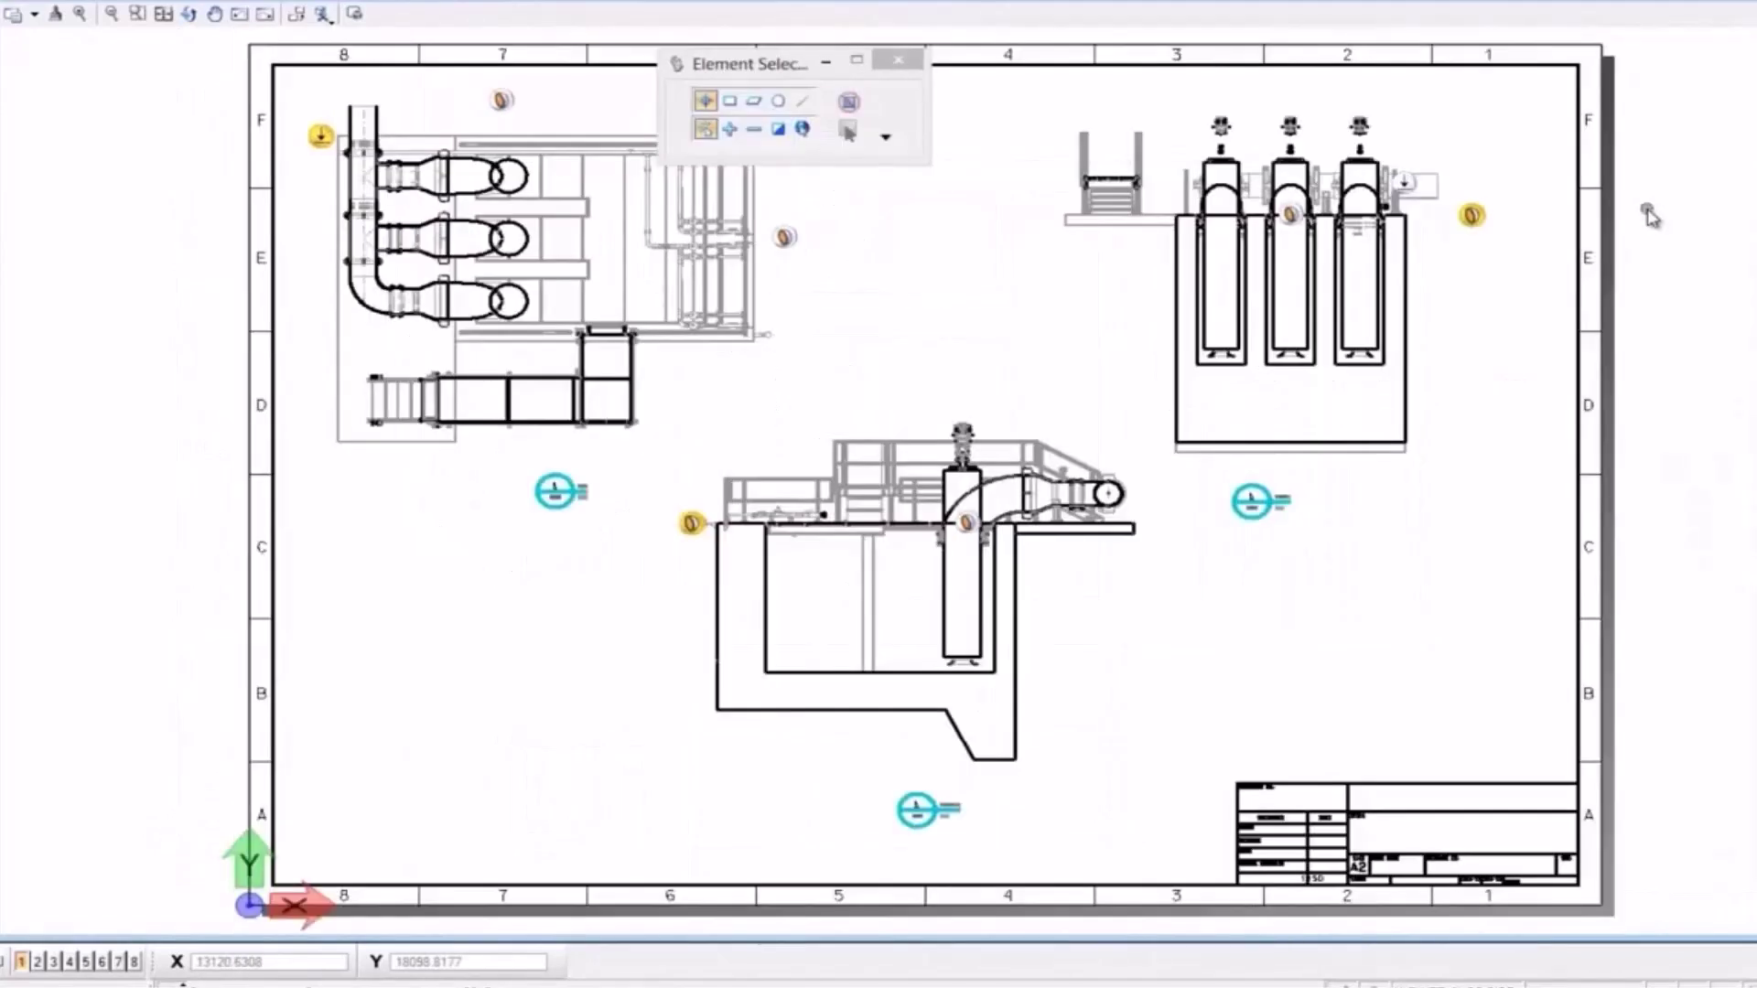